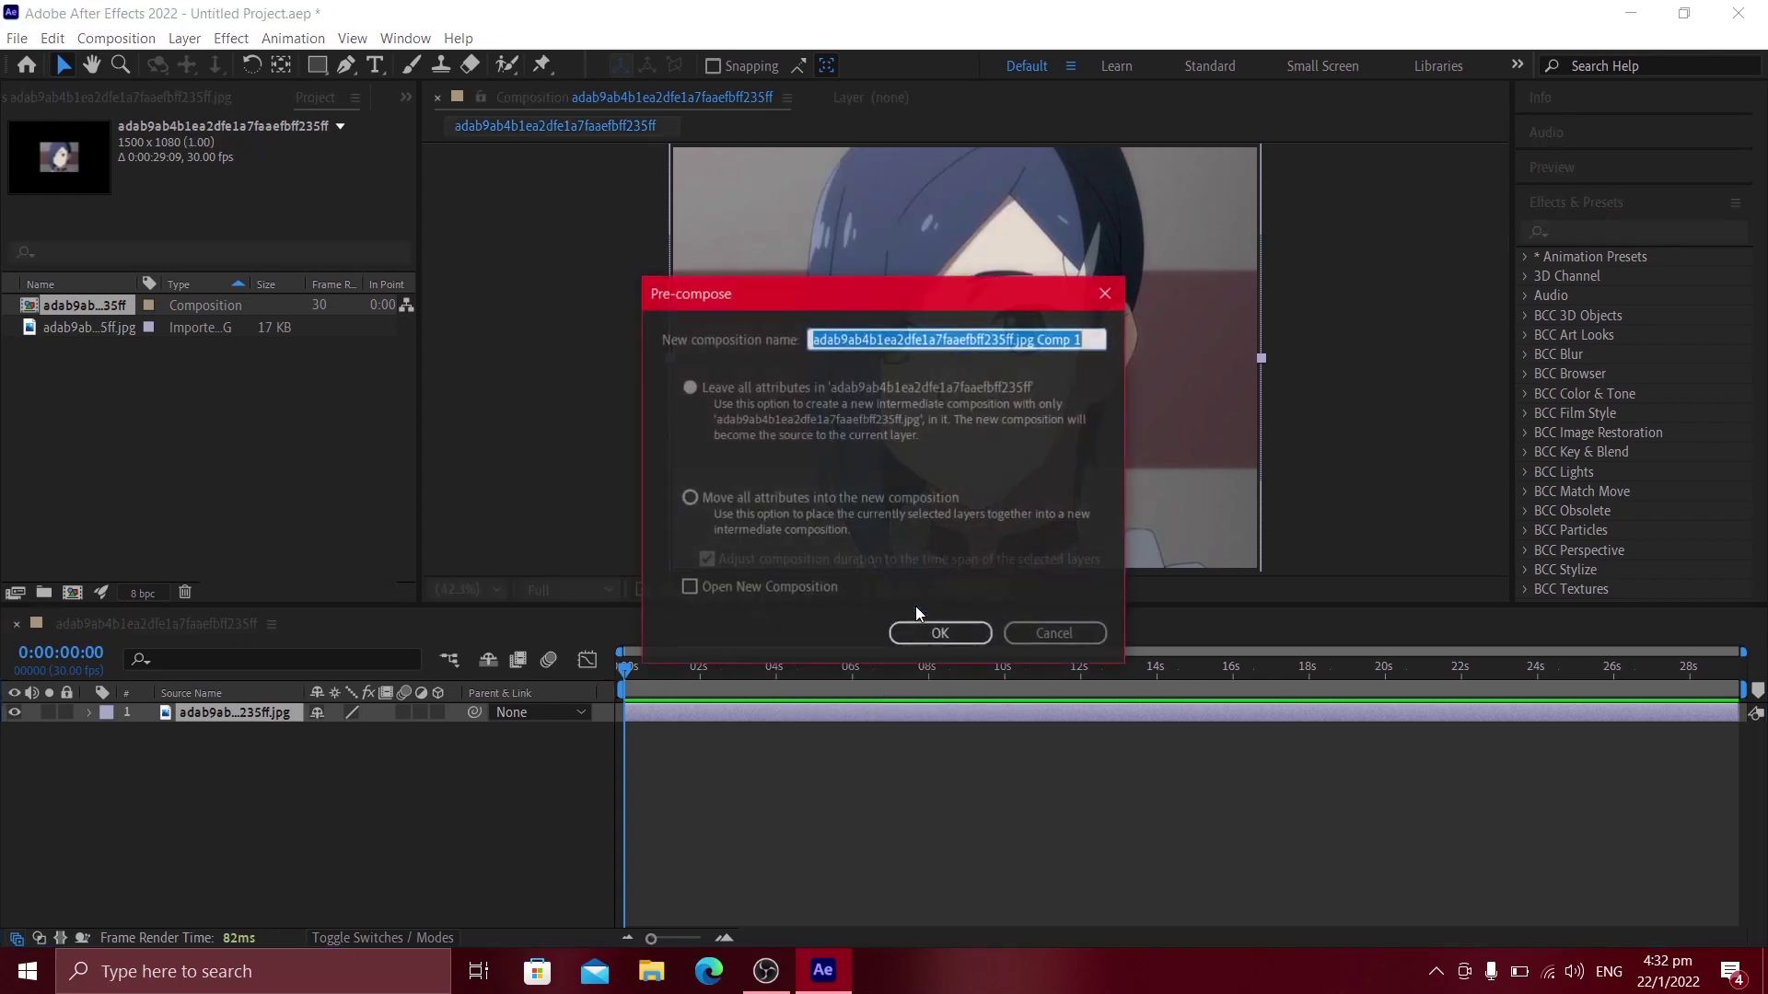
Pre-compose the image layer with all attributes moved into the new composition, and add an adjustment layer above it
click(700, 500)
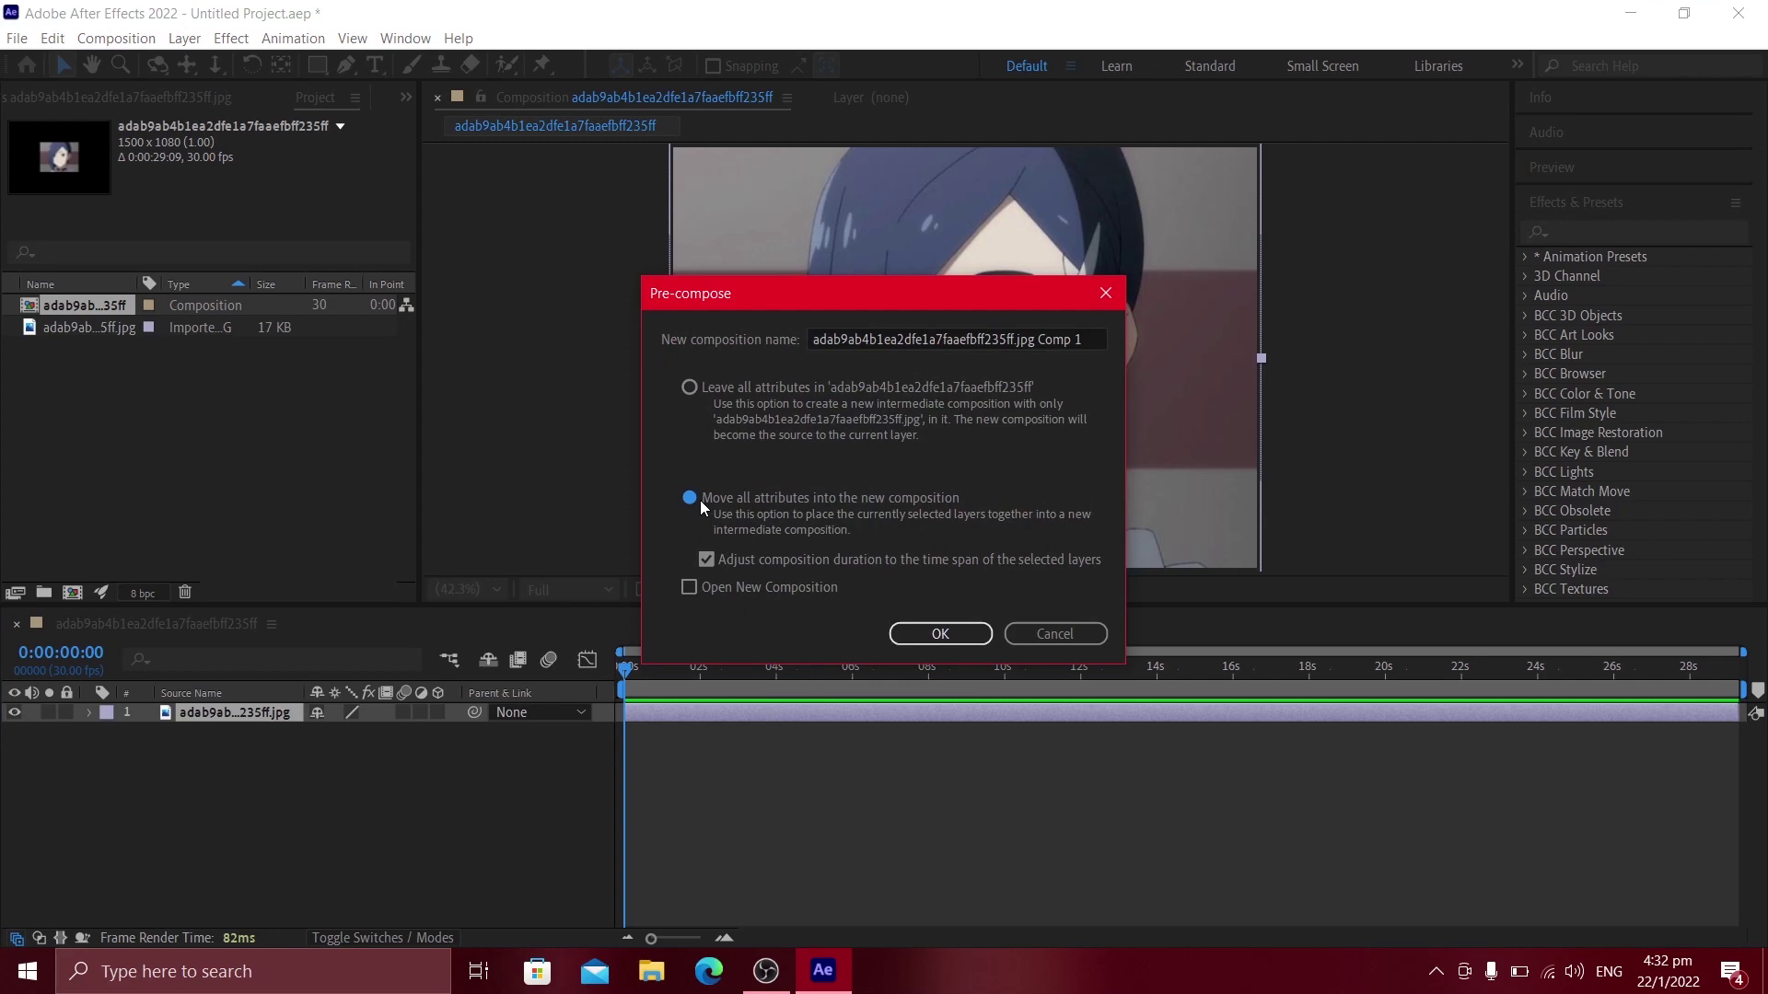
click(976, 641)
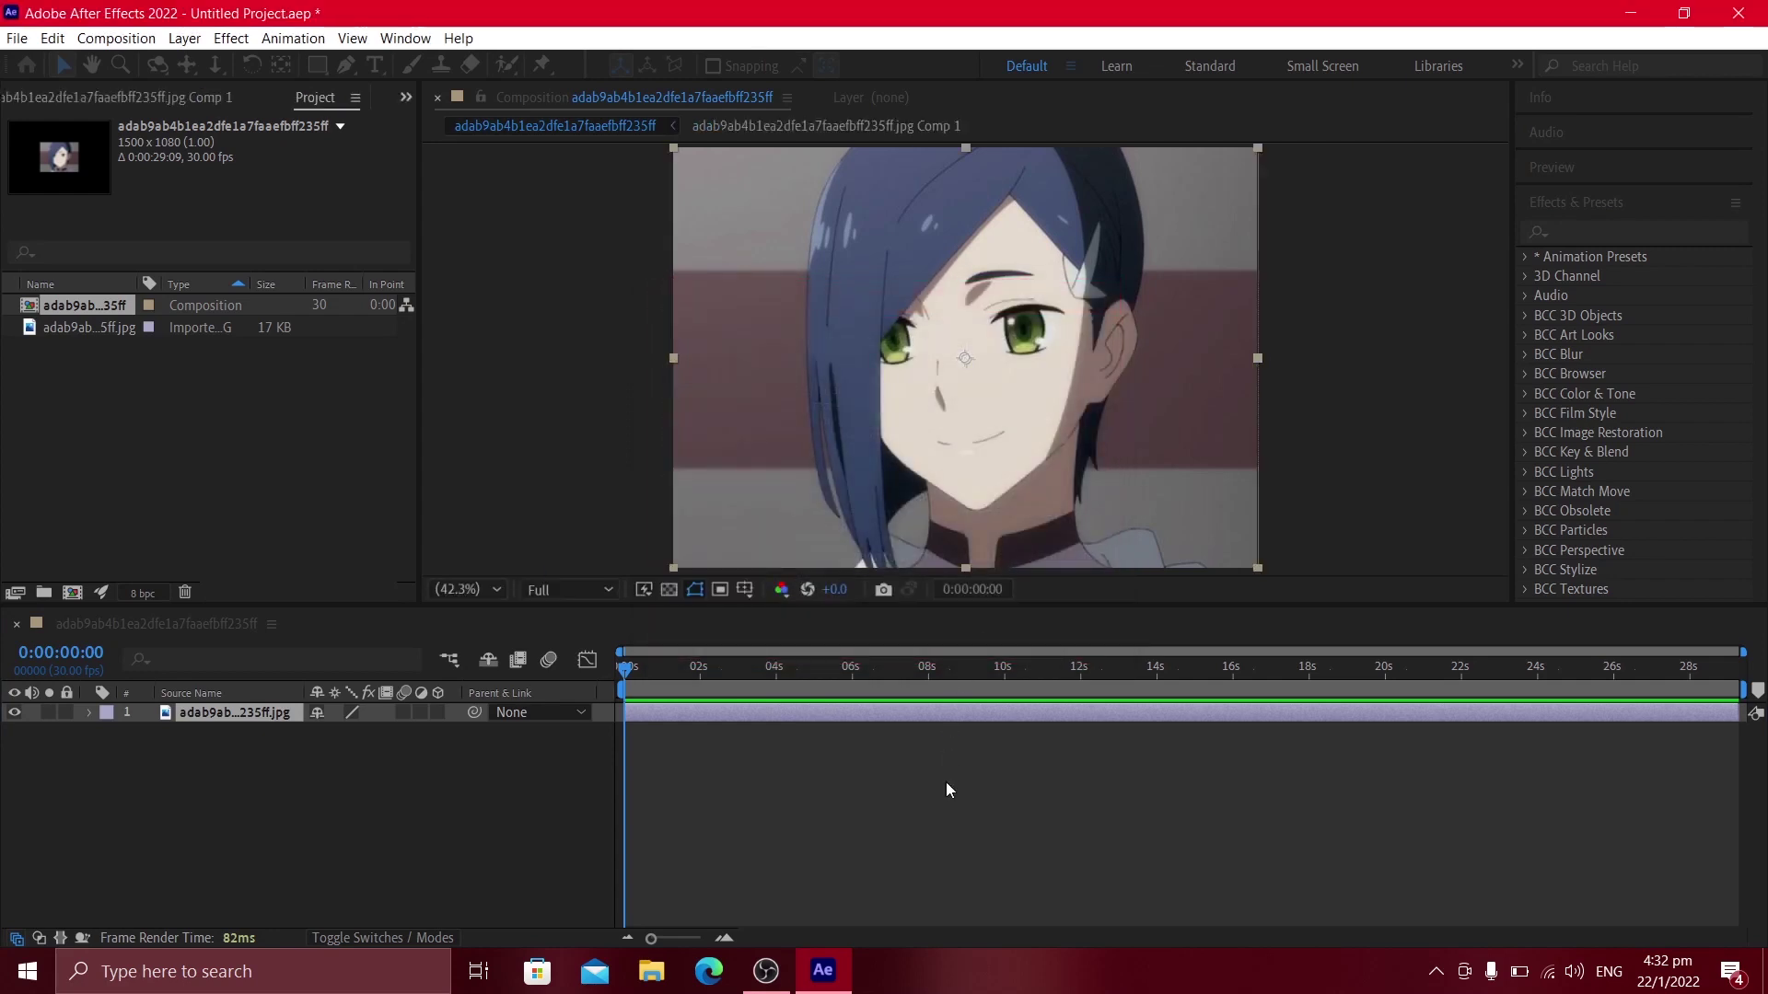
right_click(948, 827)
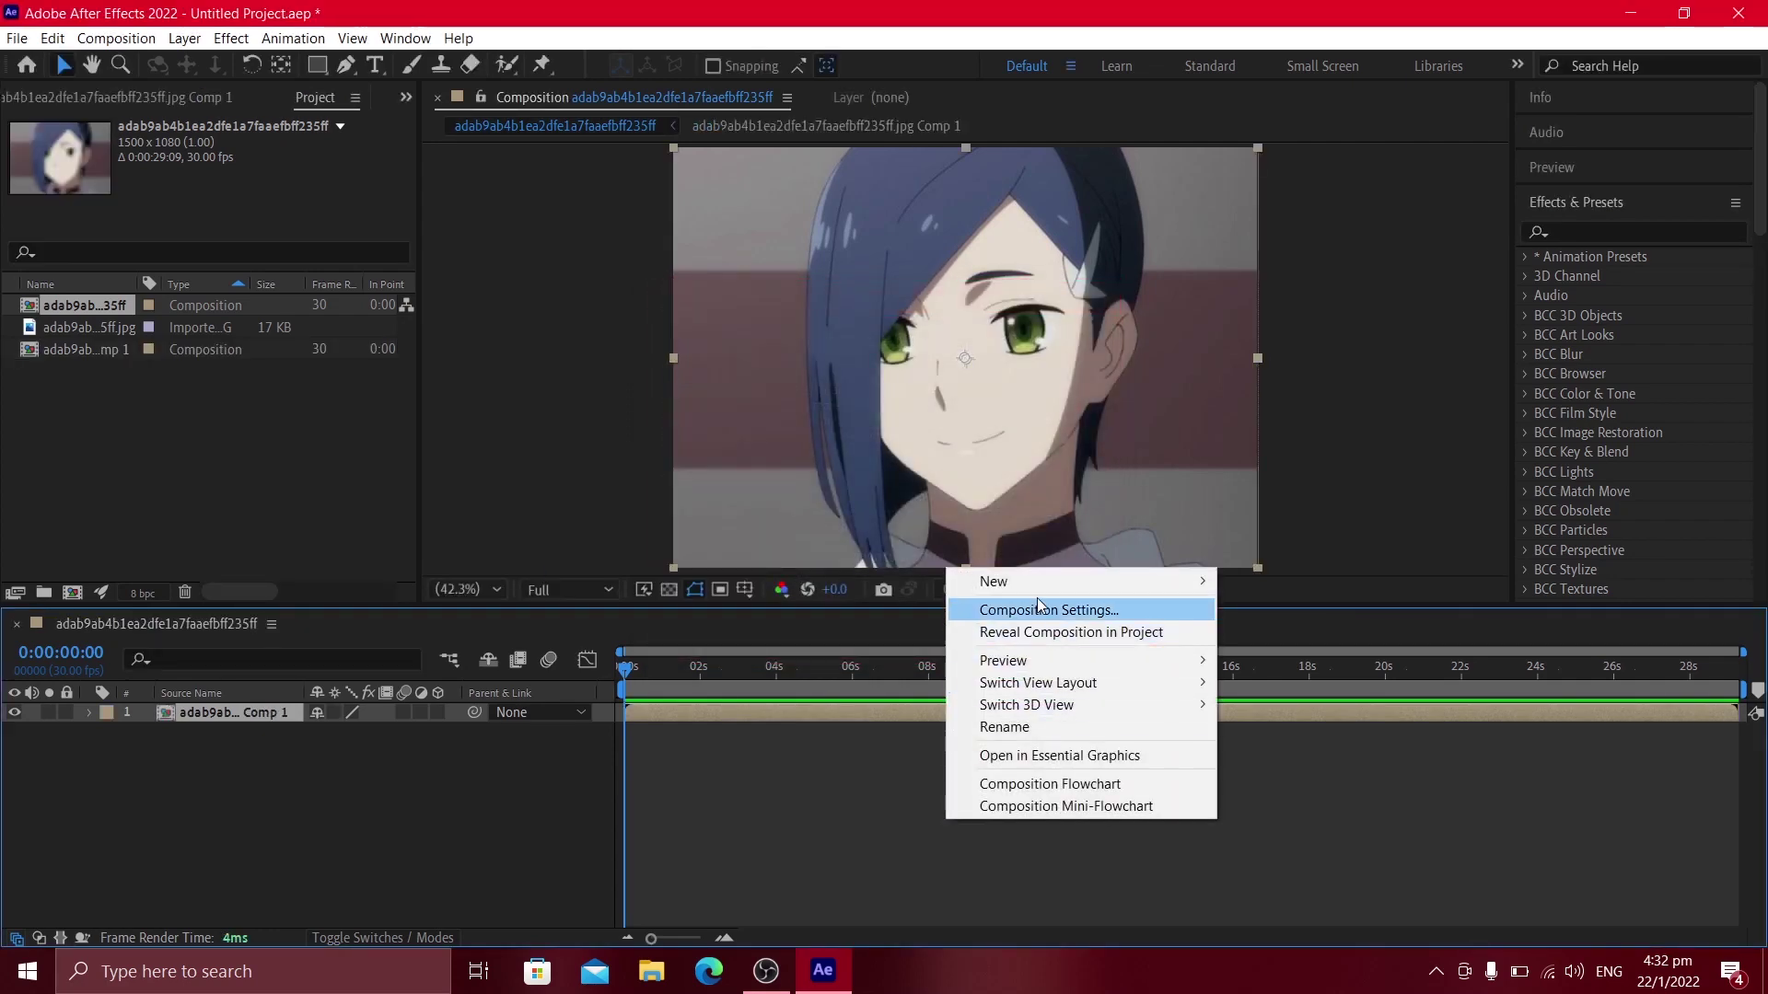
mouse_move(1042, 588)
click(1368, 742)
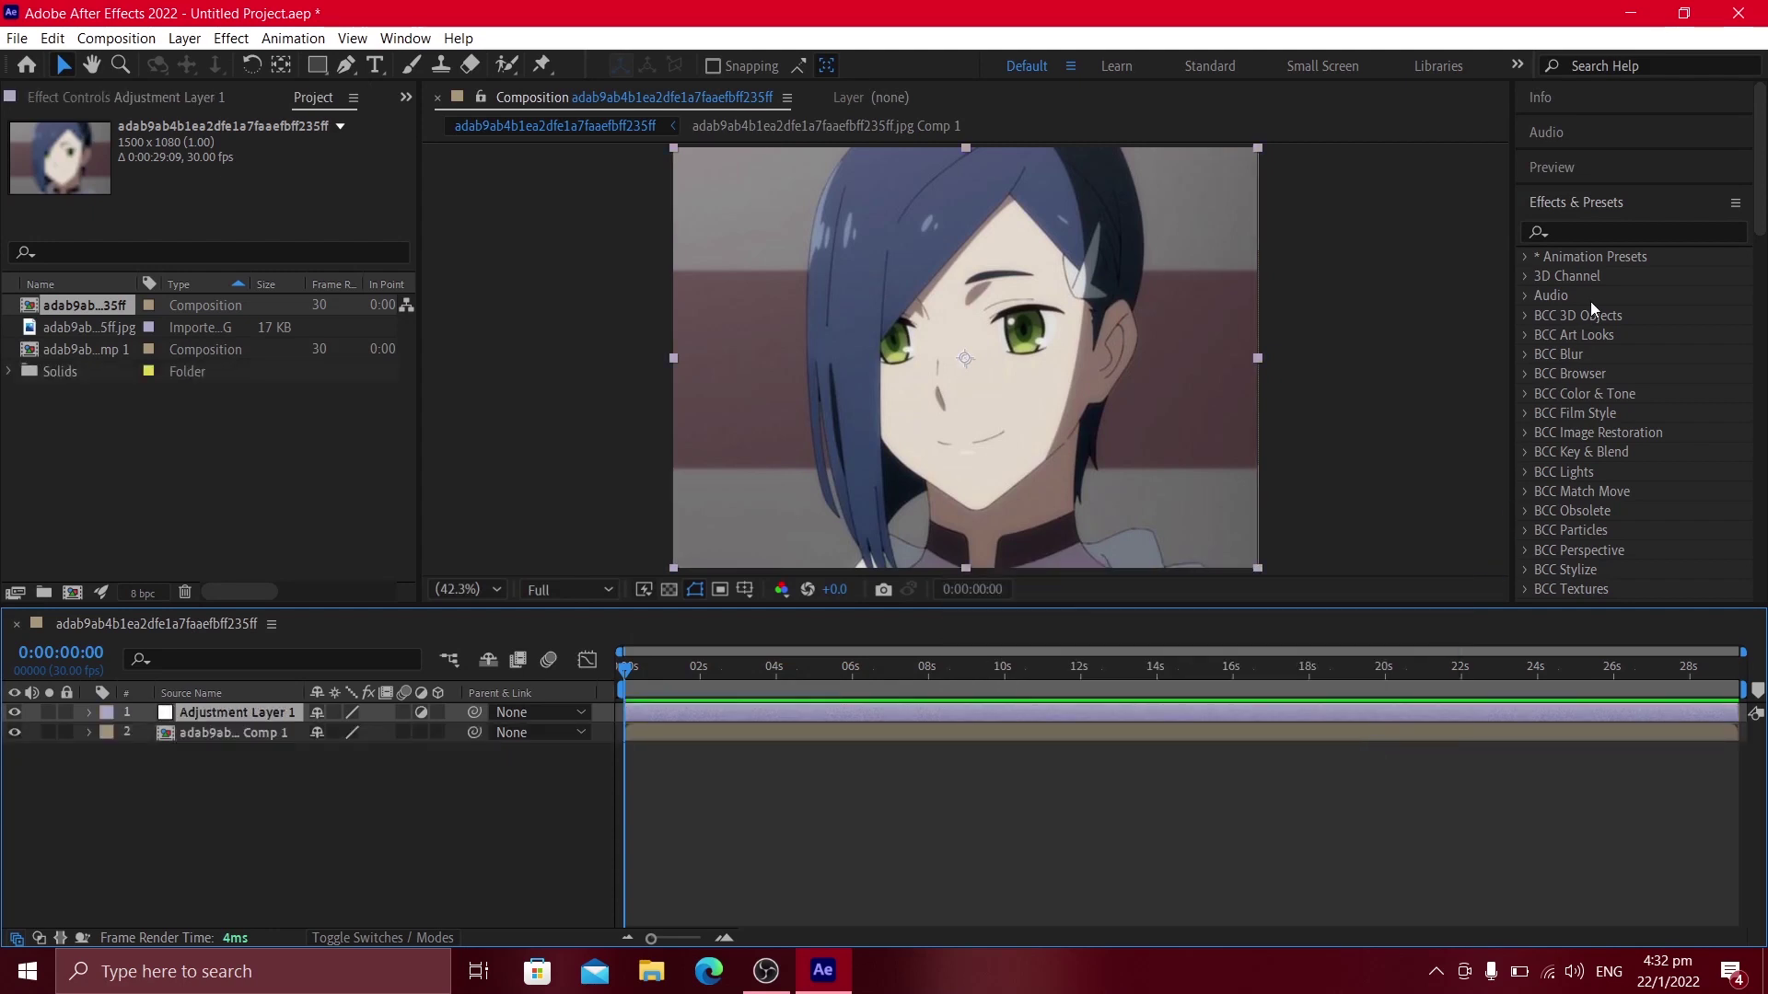
Apply the Blur & Sharpen Sharpen effect to the pre-composed image layer and set its Sharpen Amount to 30
click(1609, 232)
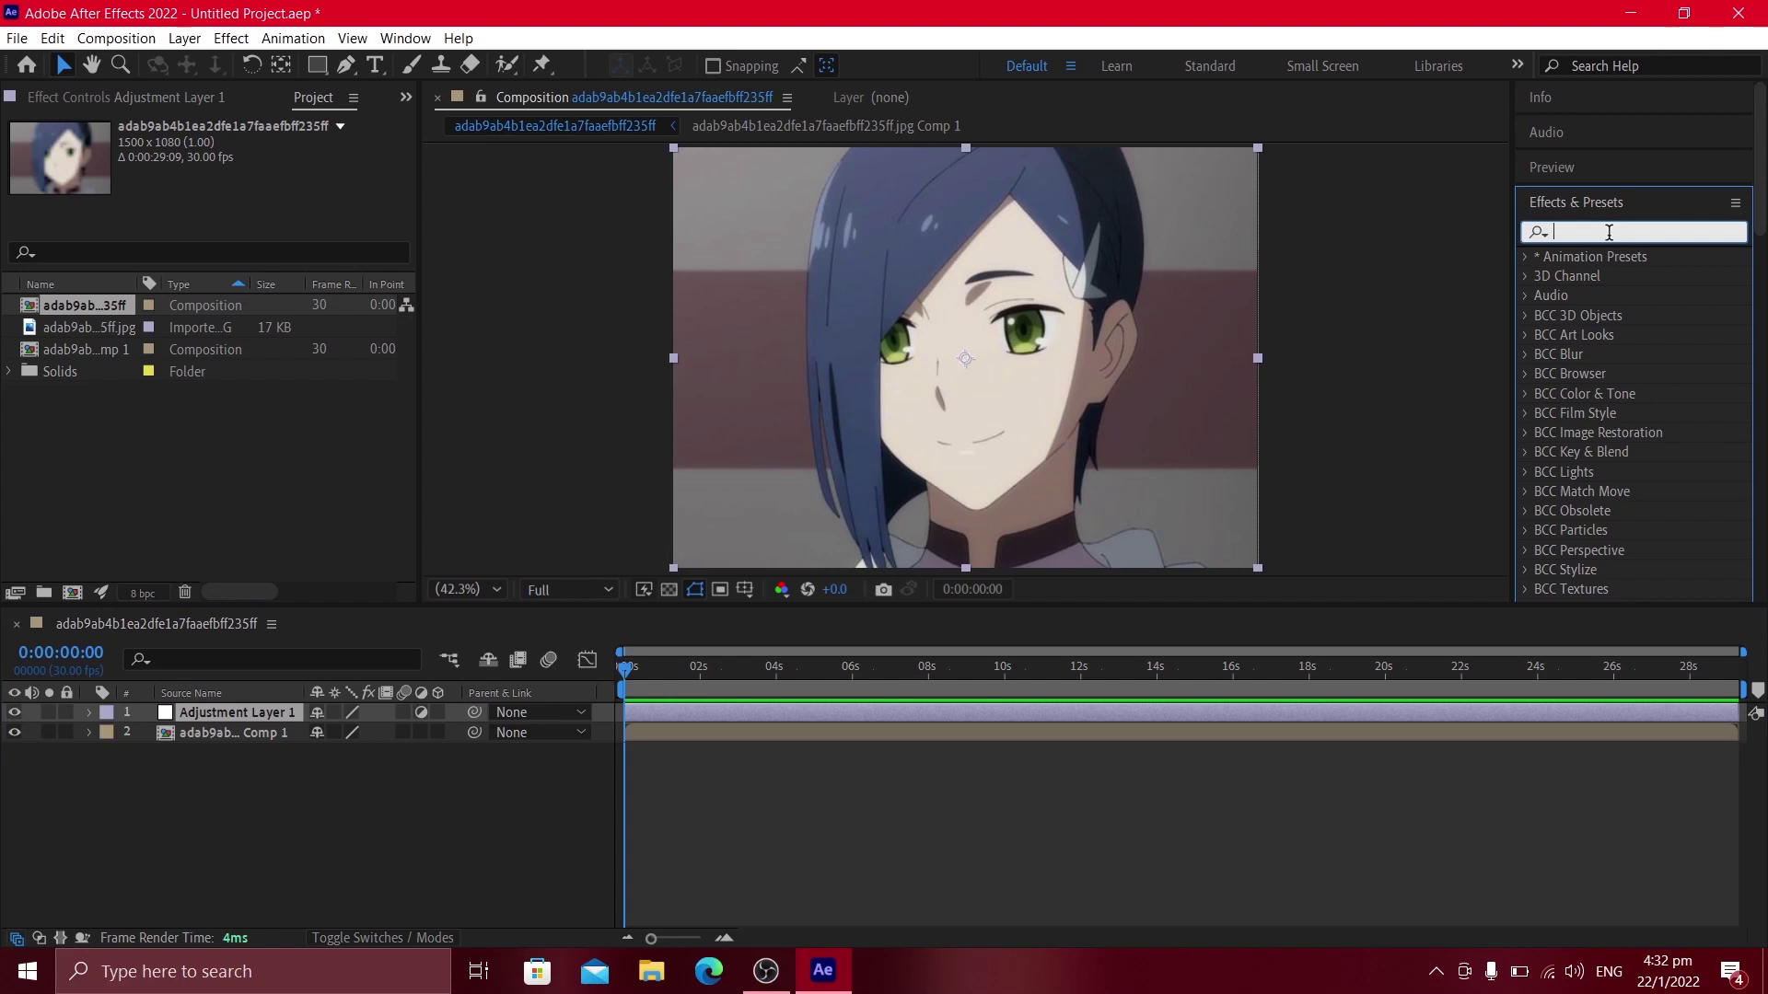
text(sharpen)
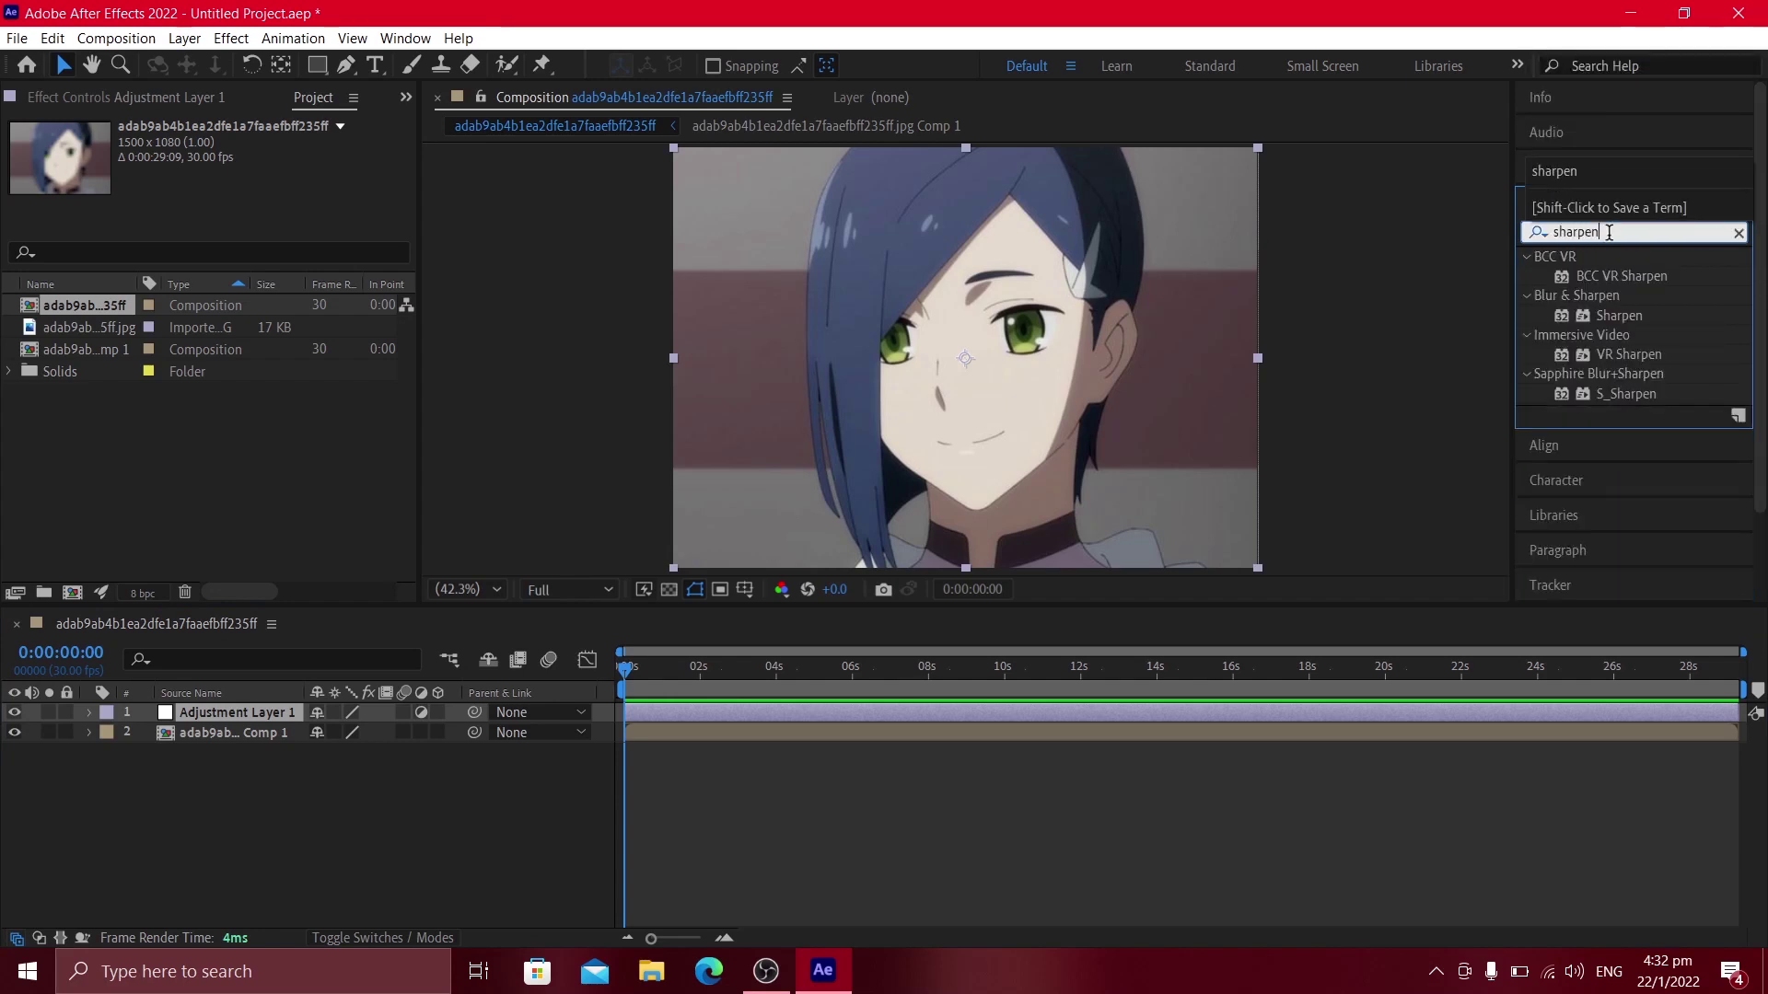
click(1632, 317)
drag(1631, 316, 946, 724)
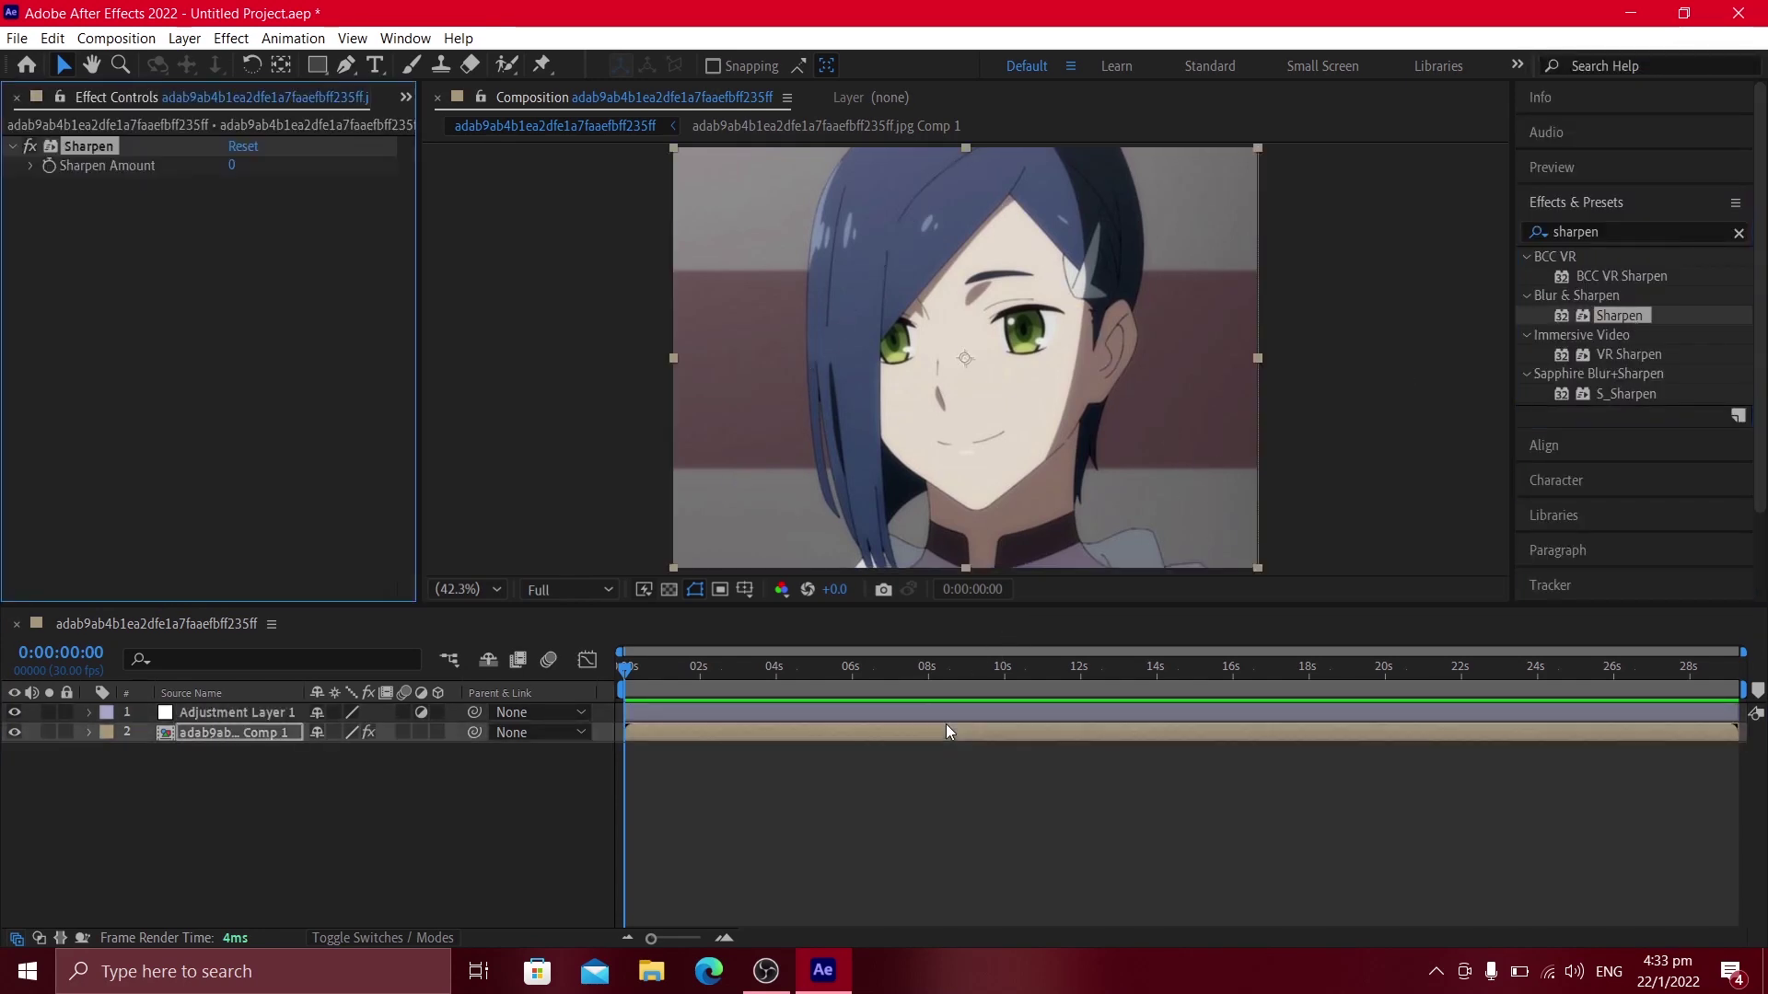
click(229, 171)
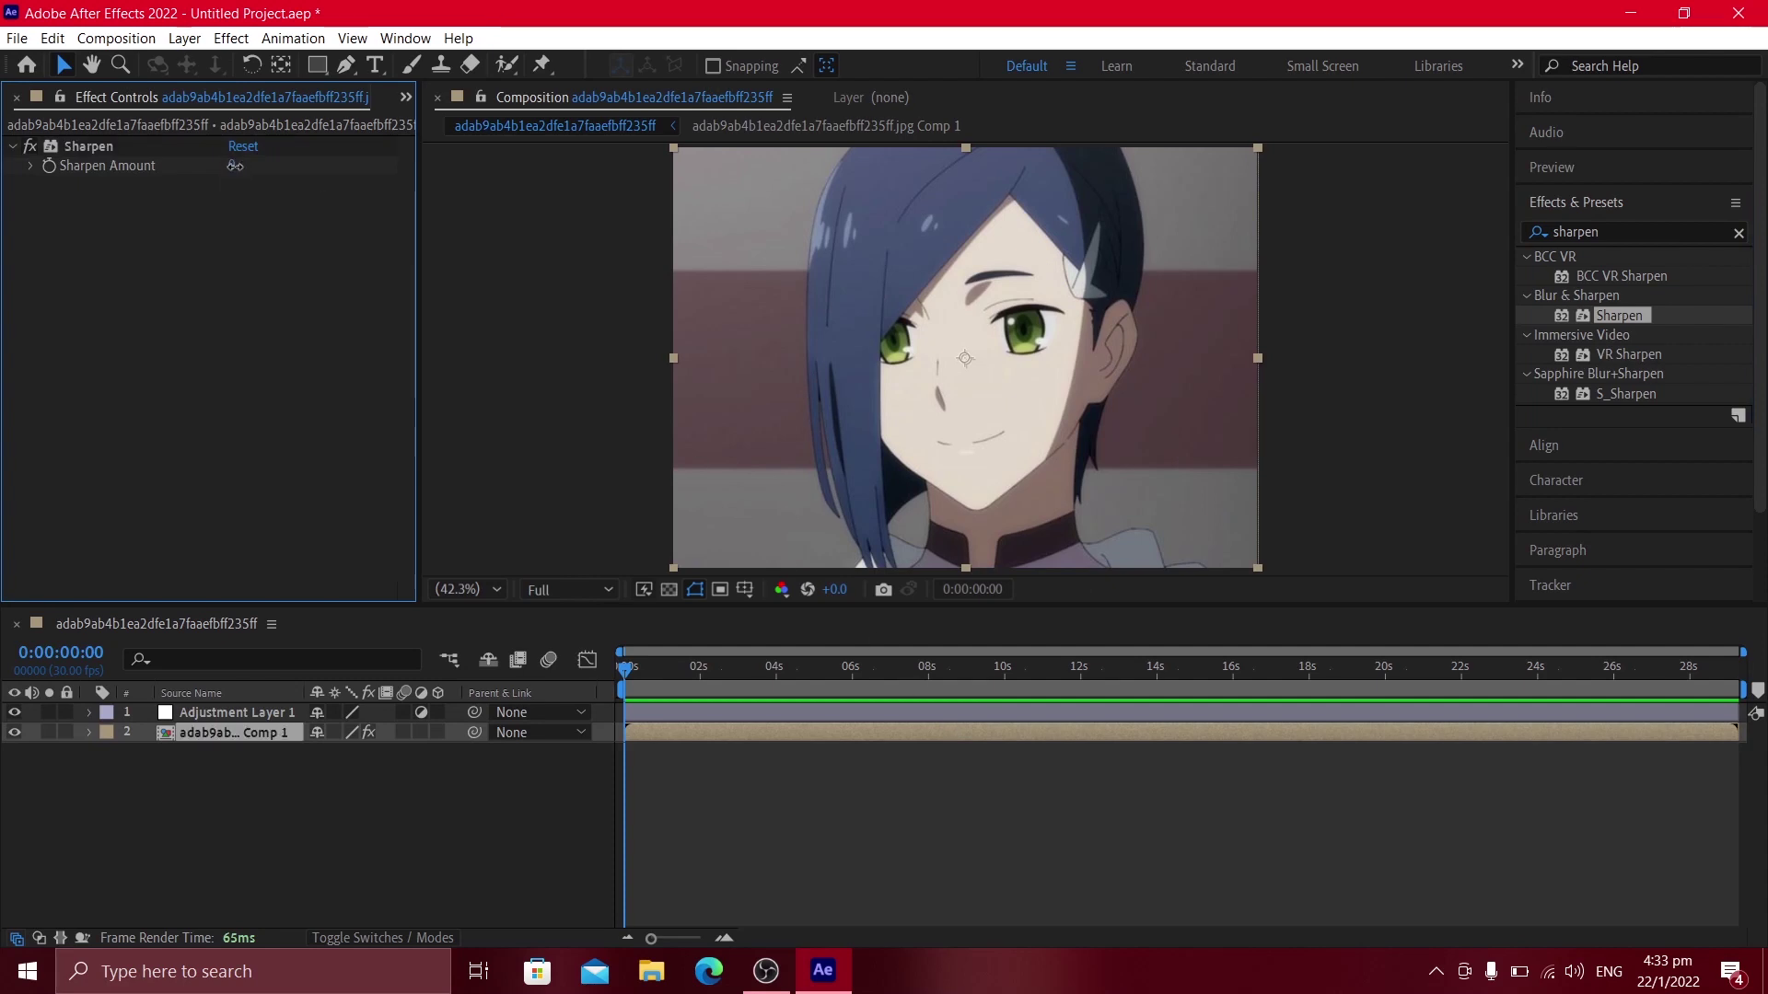
click(232, 165)
text(30)
click(830, 889)
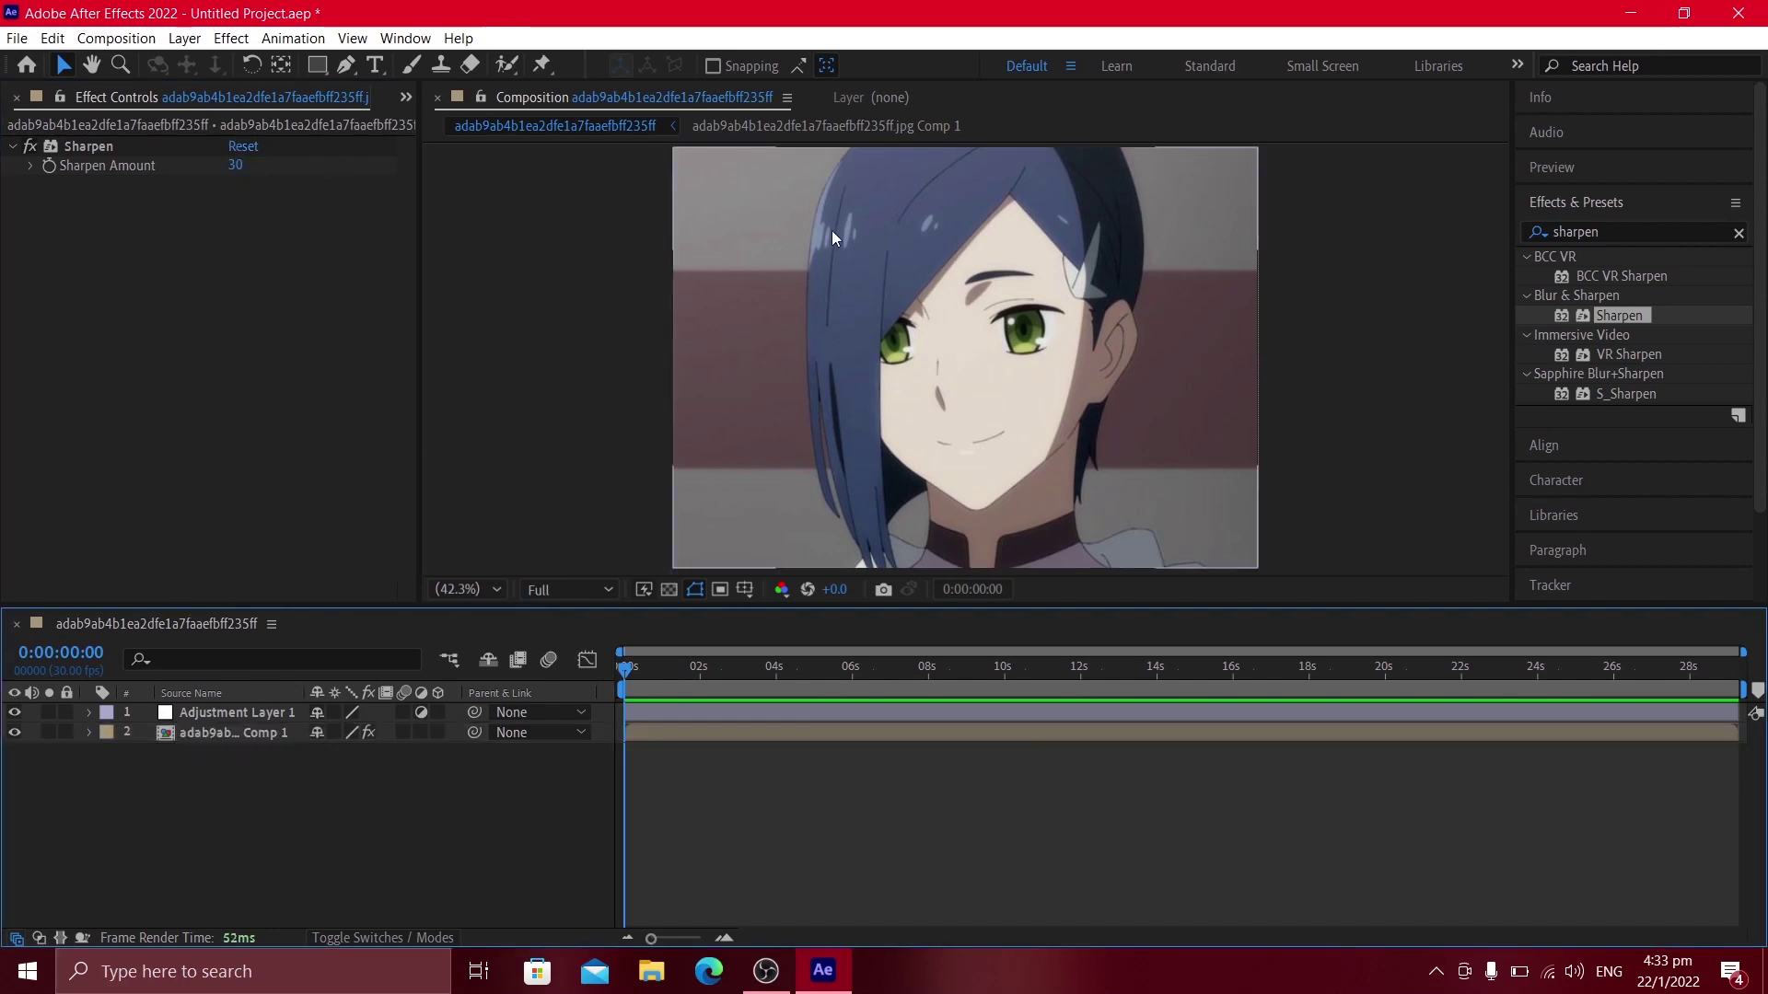
Try Sharpen Amount values of 100 and 1063 on the pre-composed layer, and return the amount to 30
click(242, 167)
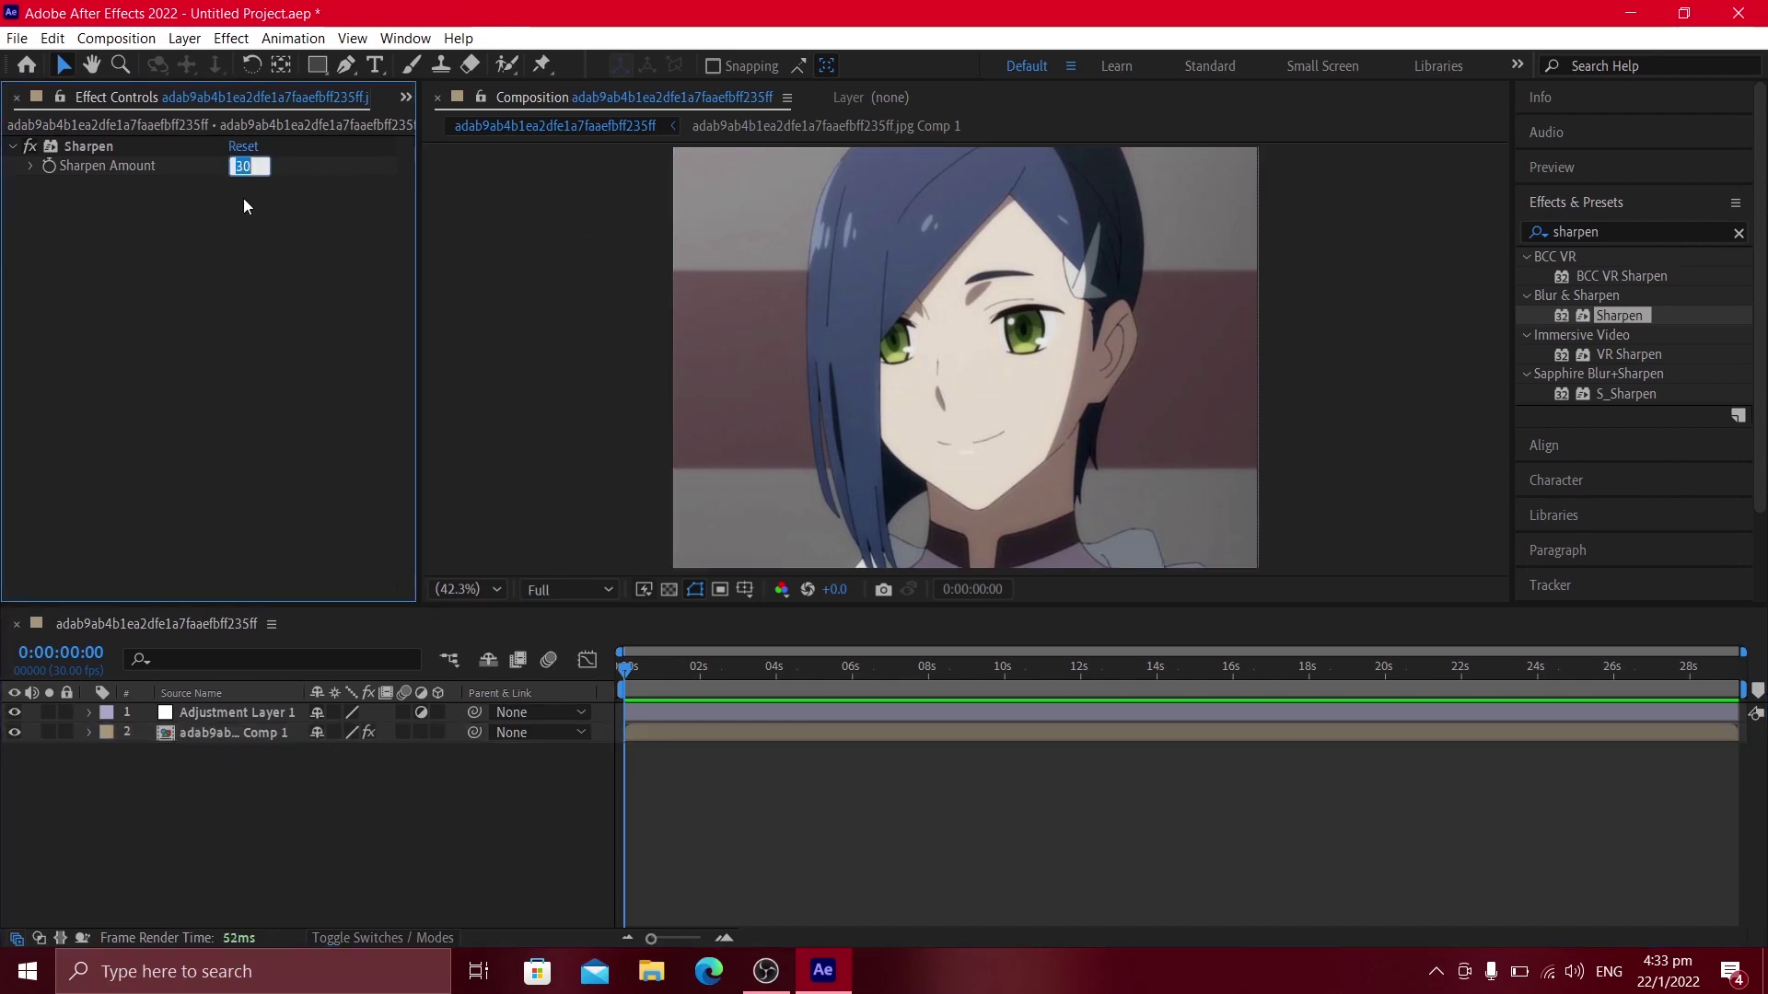
text(100)
key(Return)
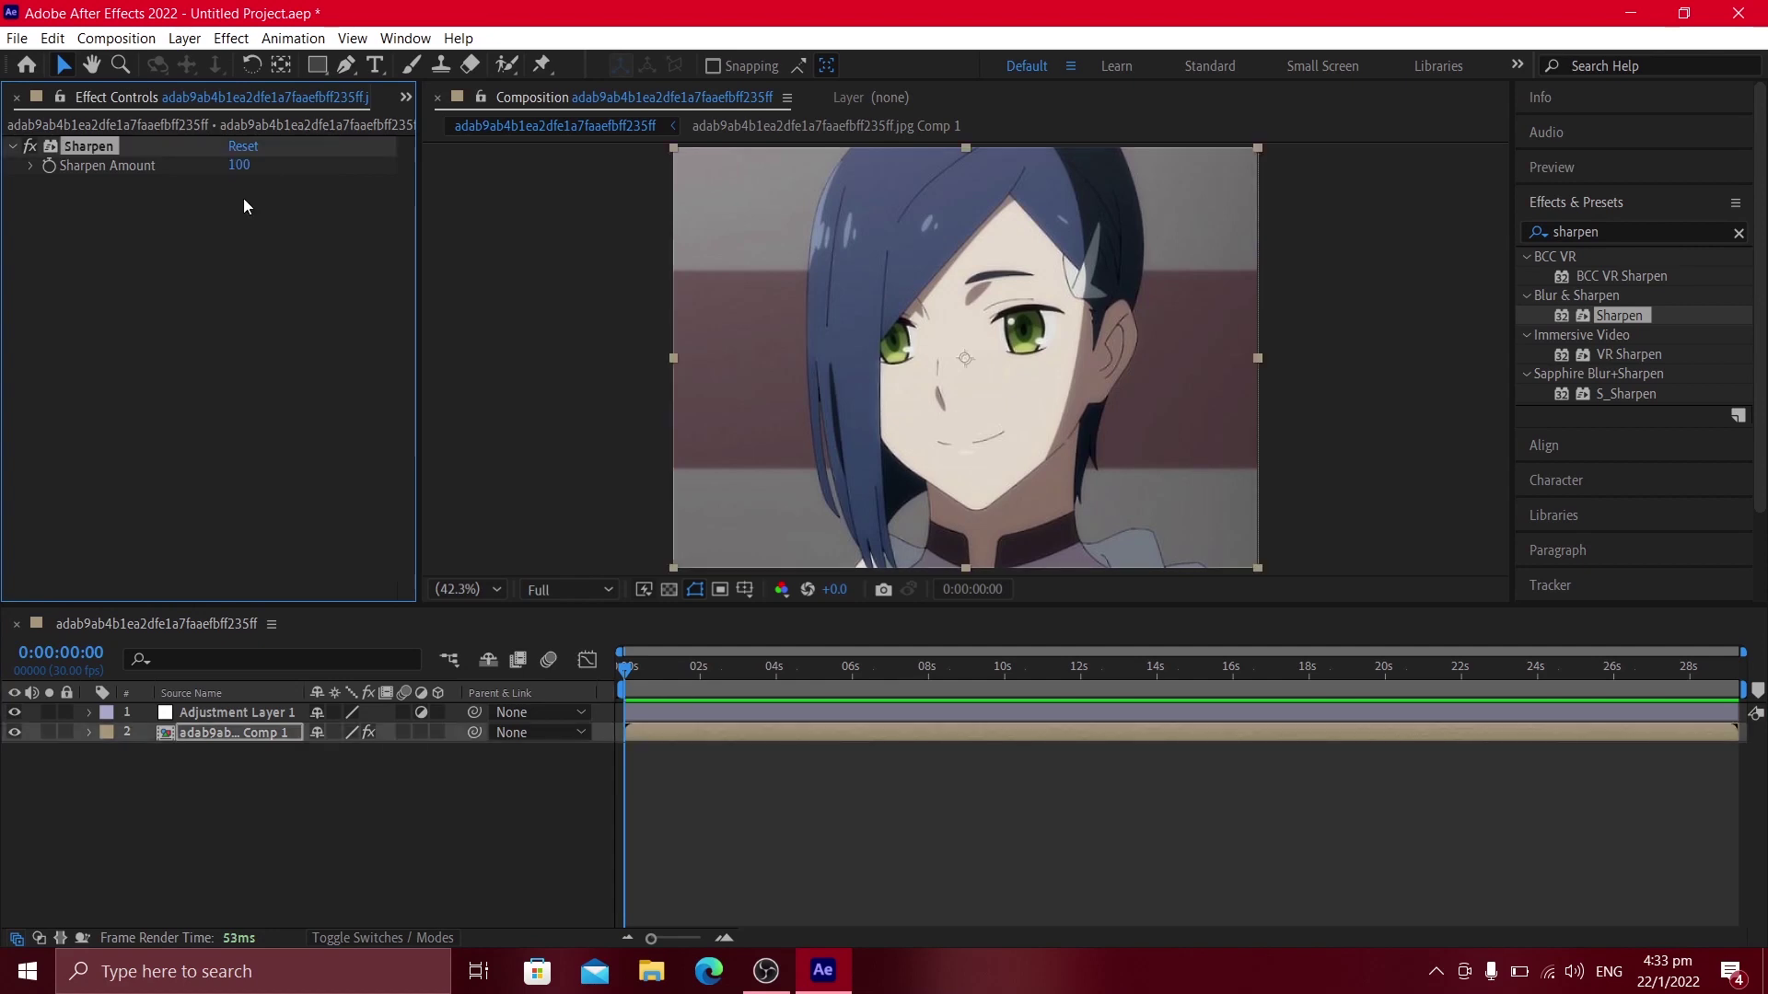
click(311, 241)
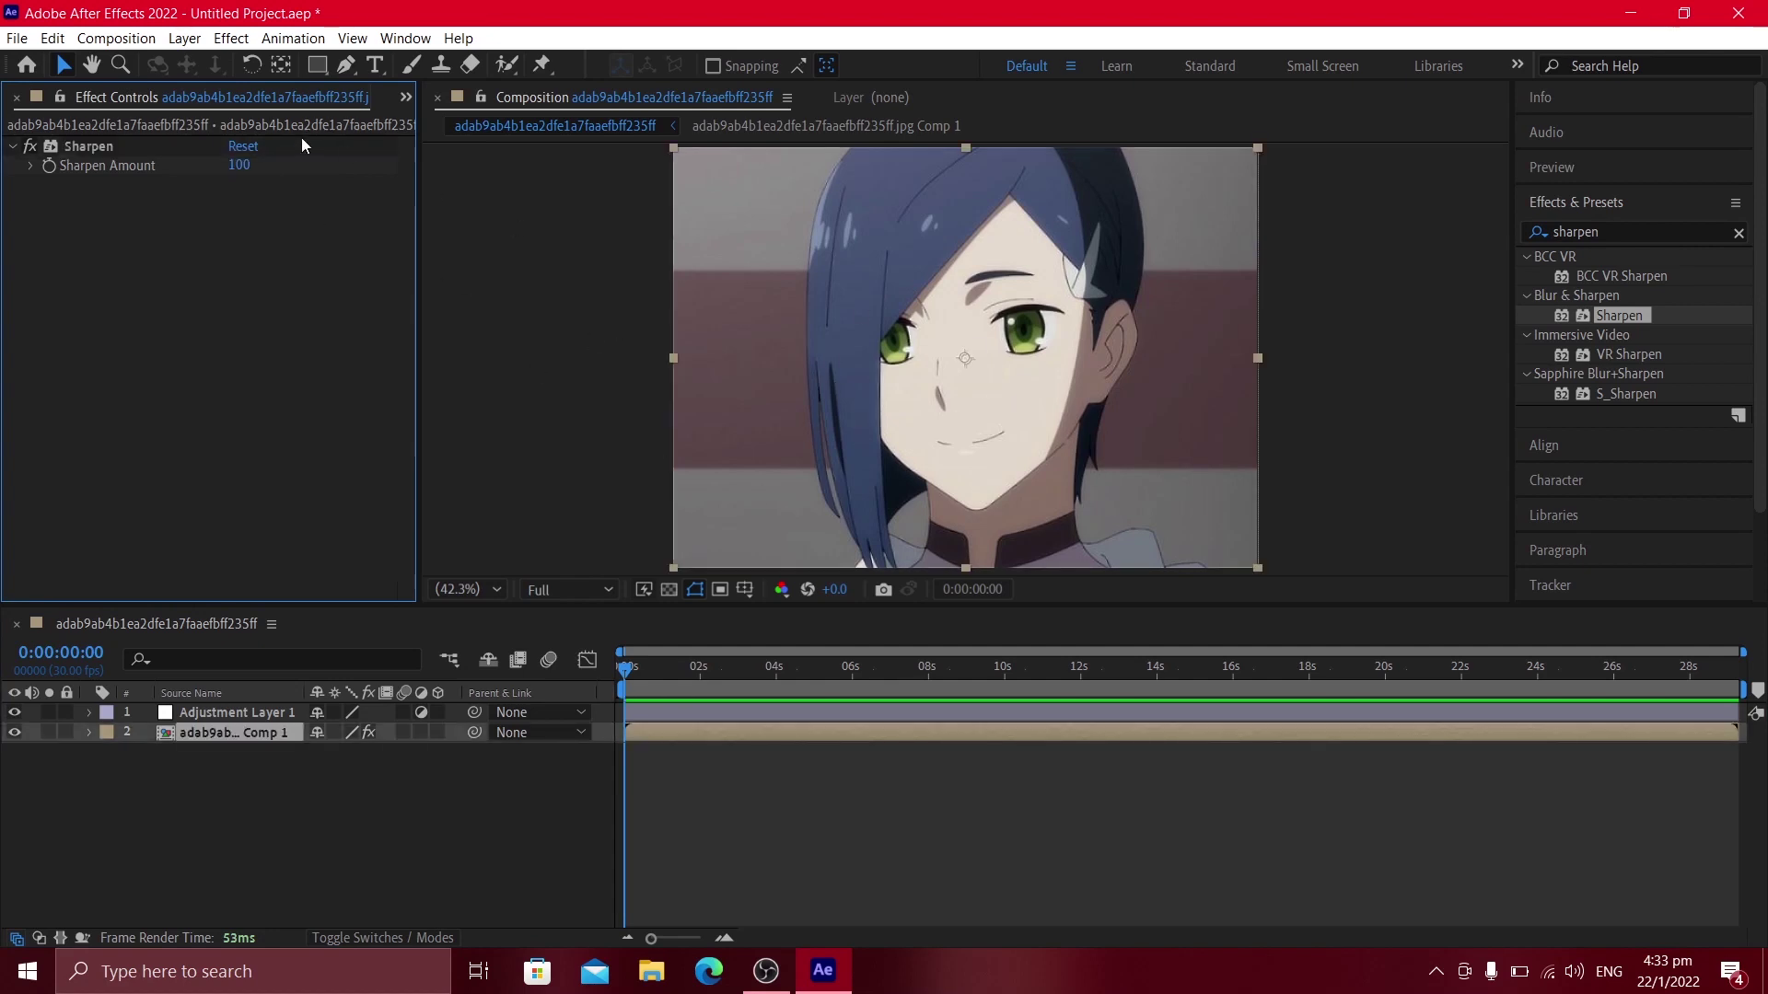
drag(238, 166, 332, 166)
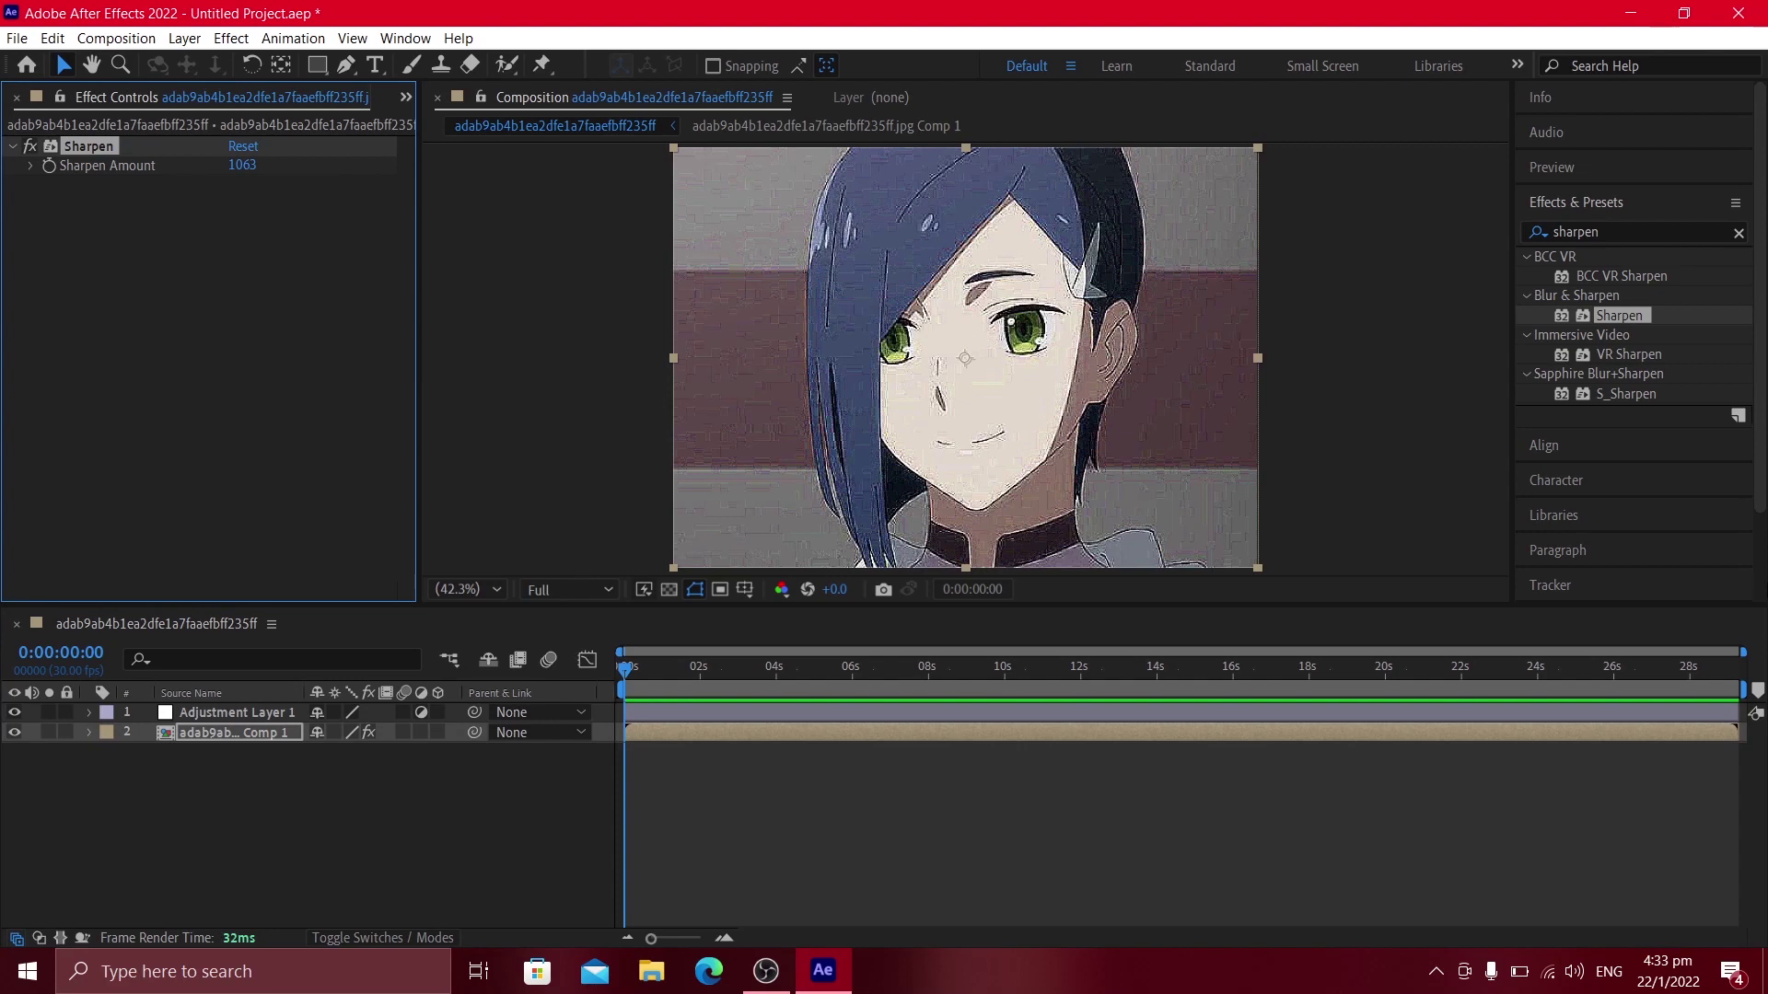
click(231, 165)
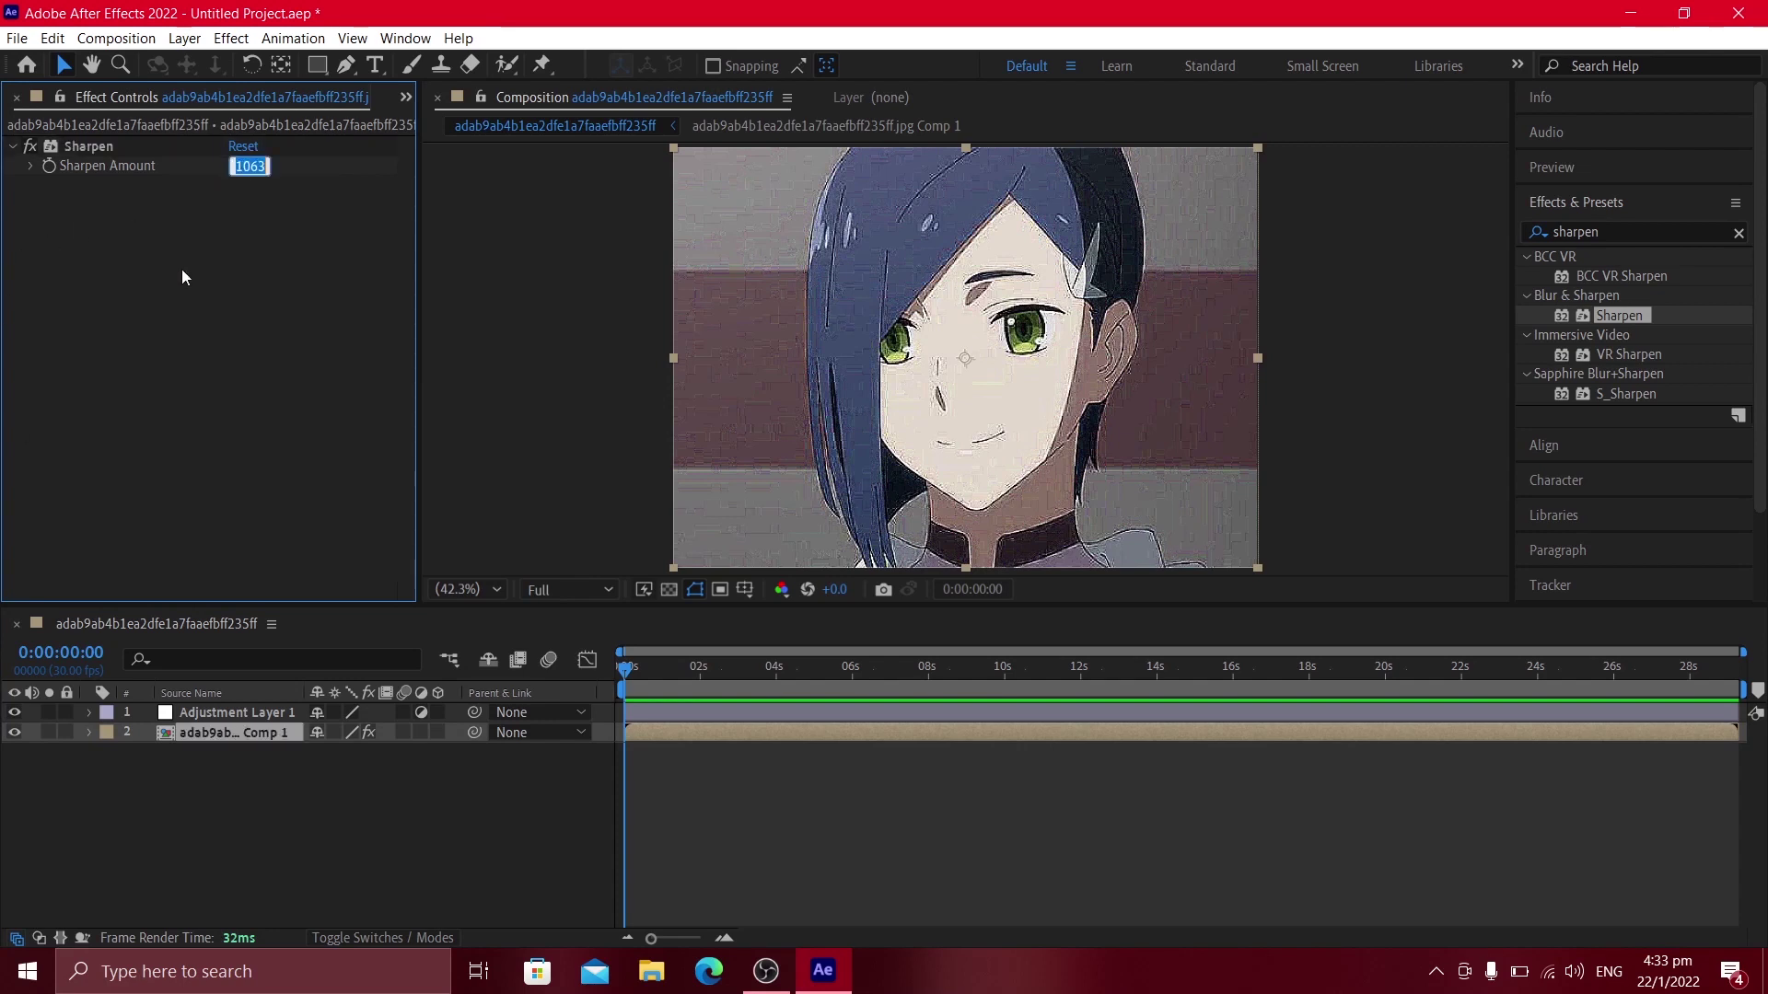
text(30)
key(Return)
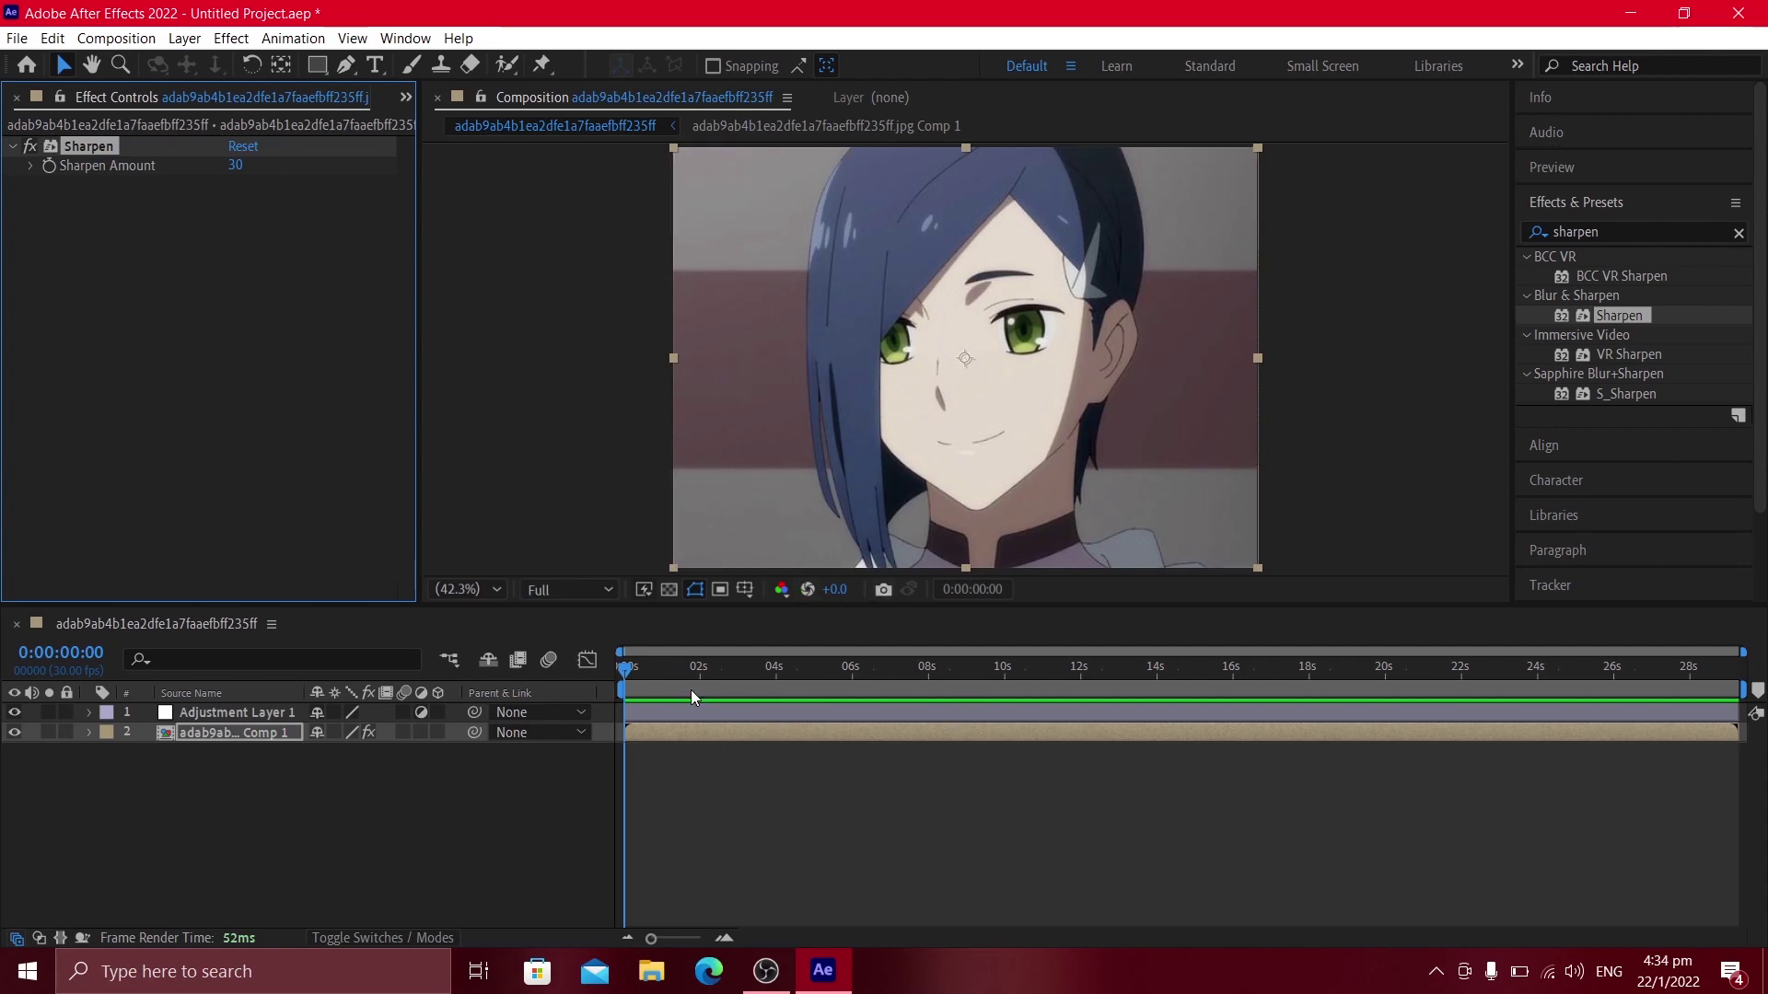
Switch the composition preview resolution to Quarter for comparison and return it to Full
click(573, 591)
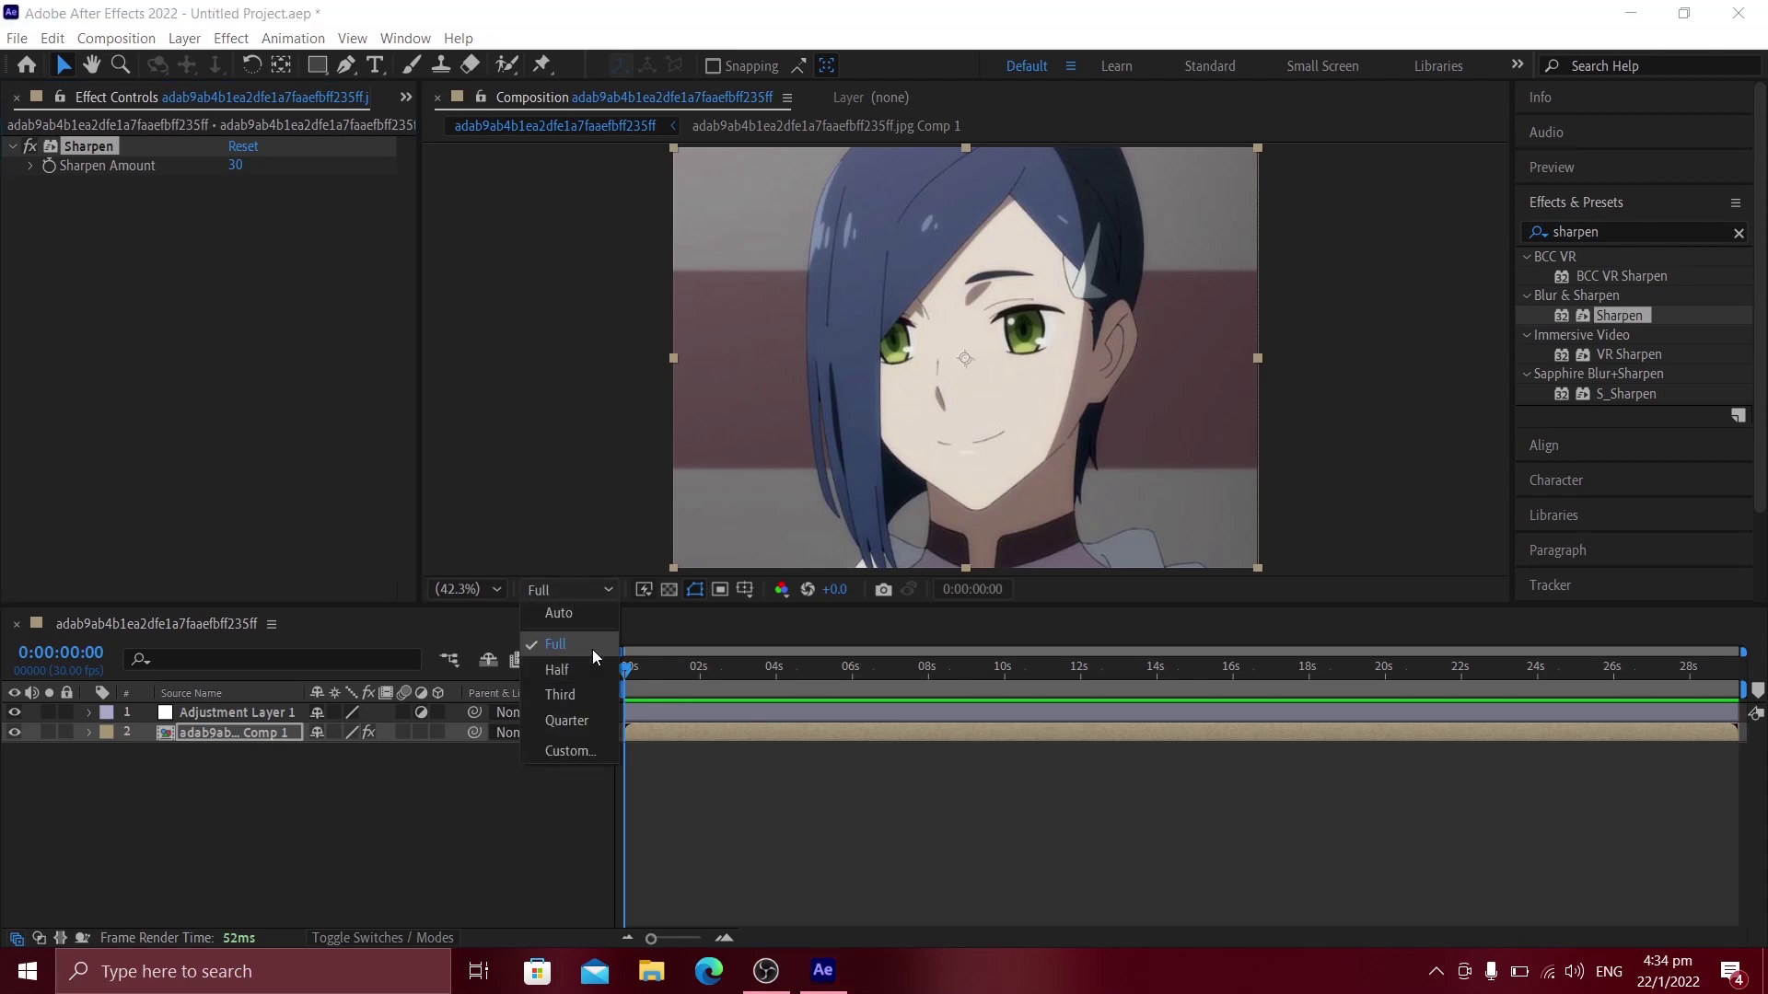
click(592, 649)
click(593, 600)
click(584, 727)
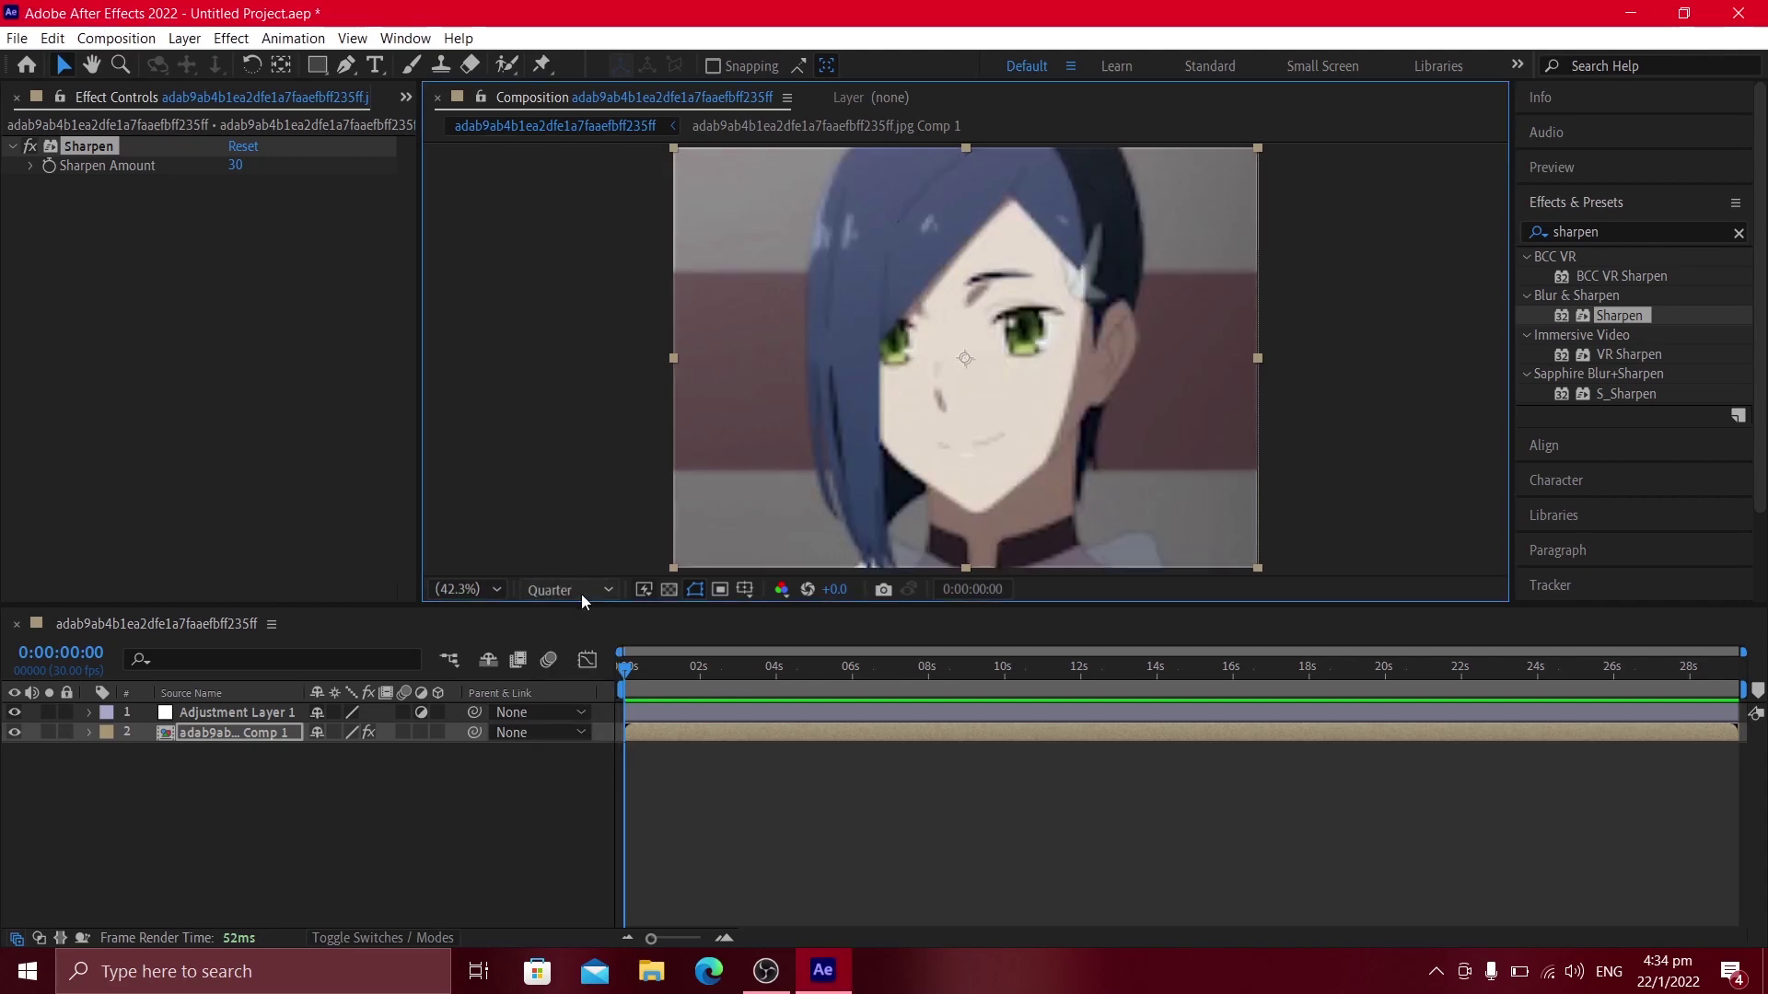
click(580, 584)
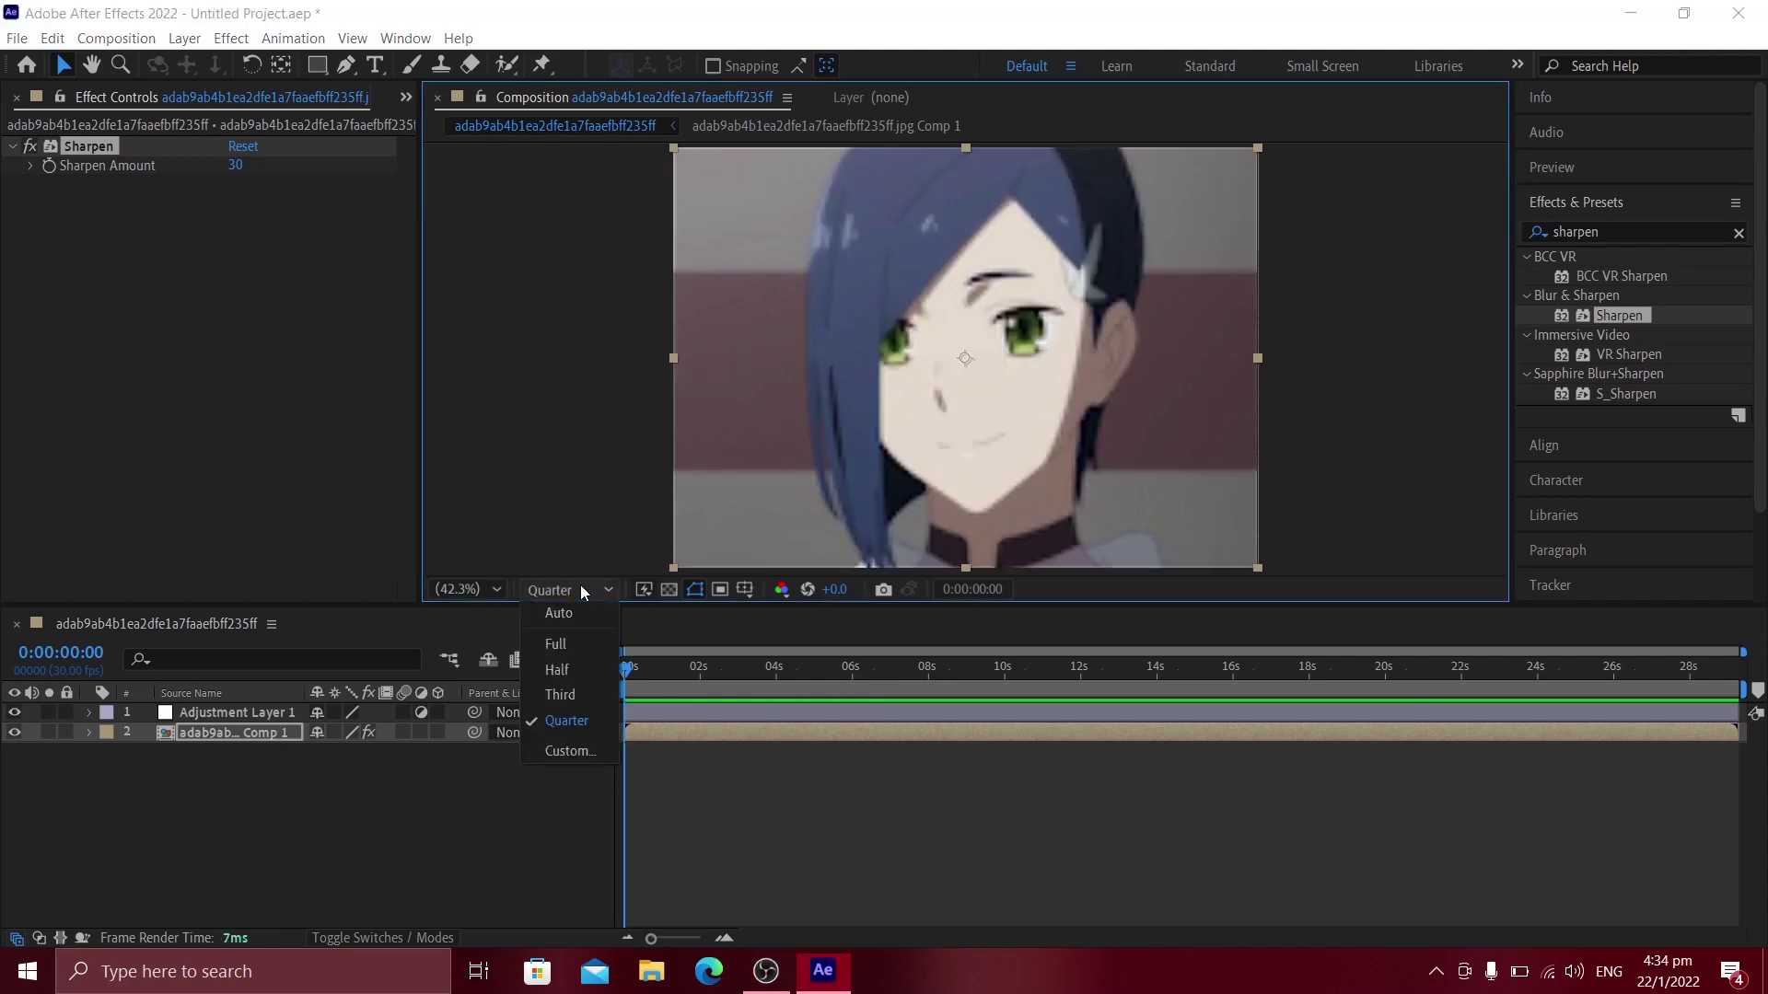
click(580, 649)
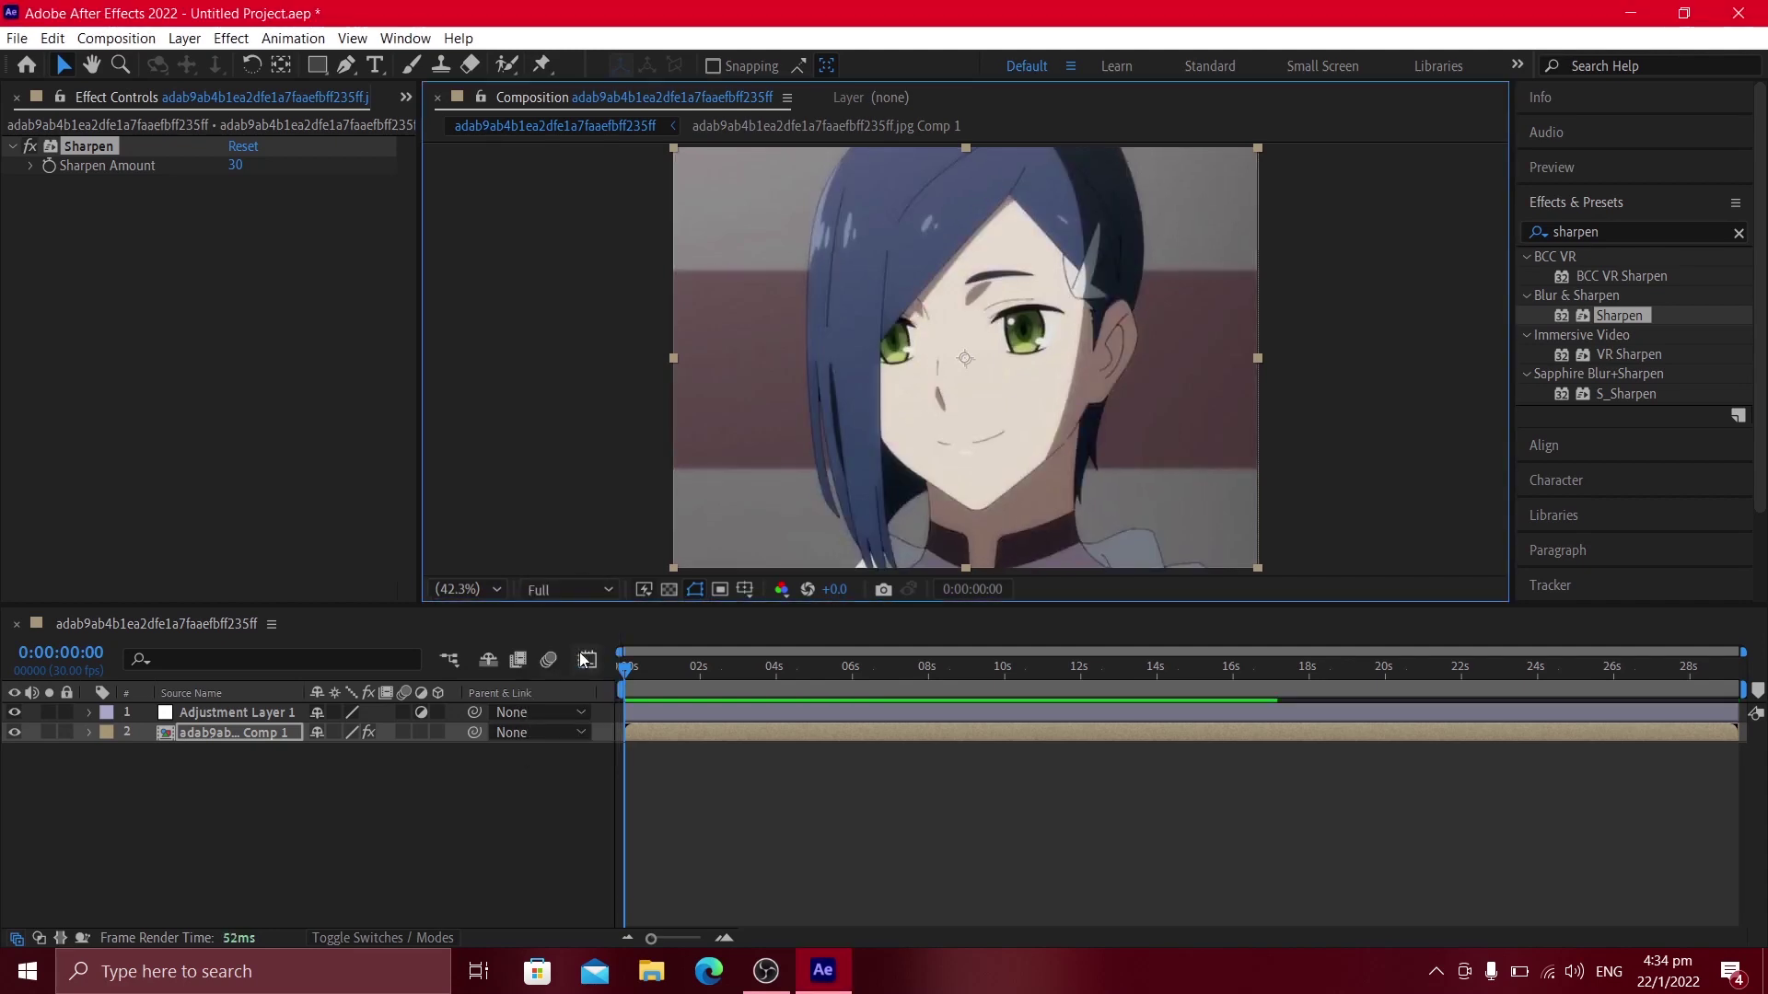
Find the Unsharp Mask effect and apply it to the adjustment layer
click(1739, 232)
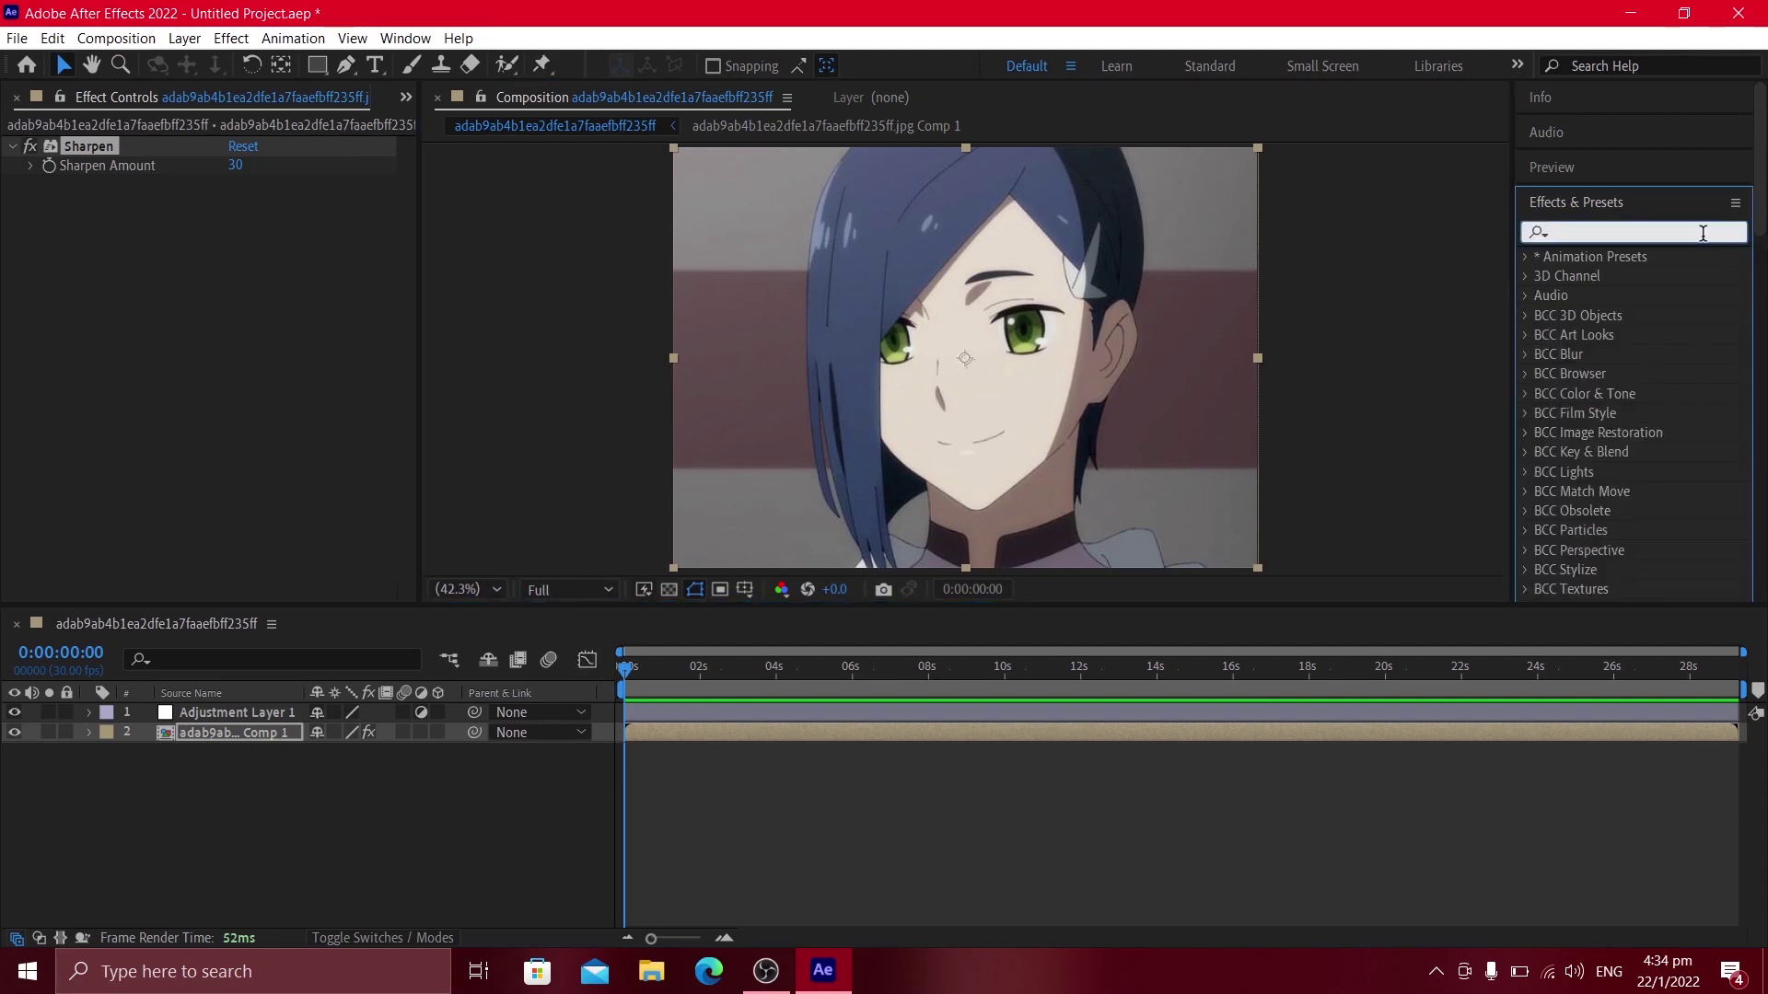
text(unsha)
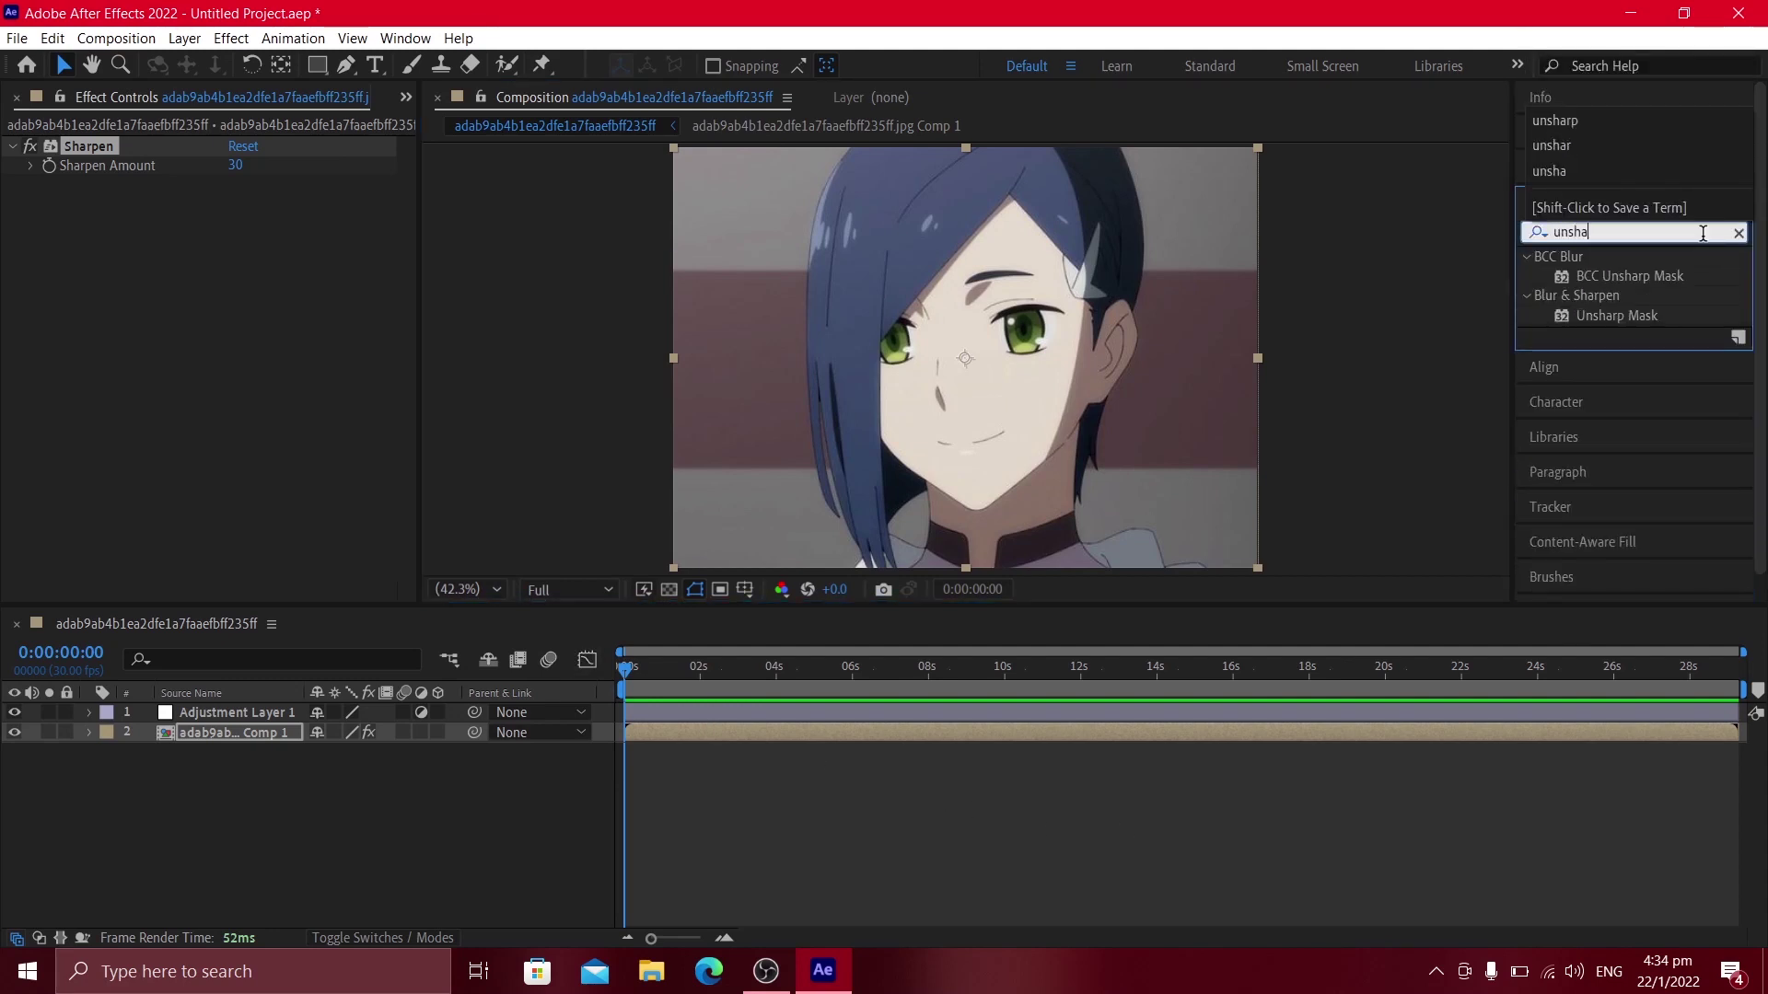
click(1617, 315)
drag(1633, 316, 920, 713)
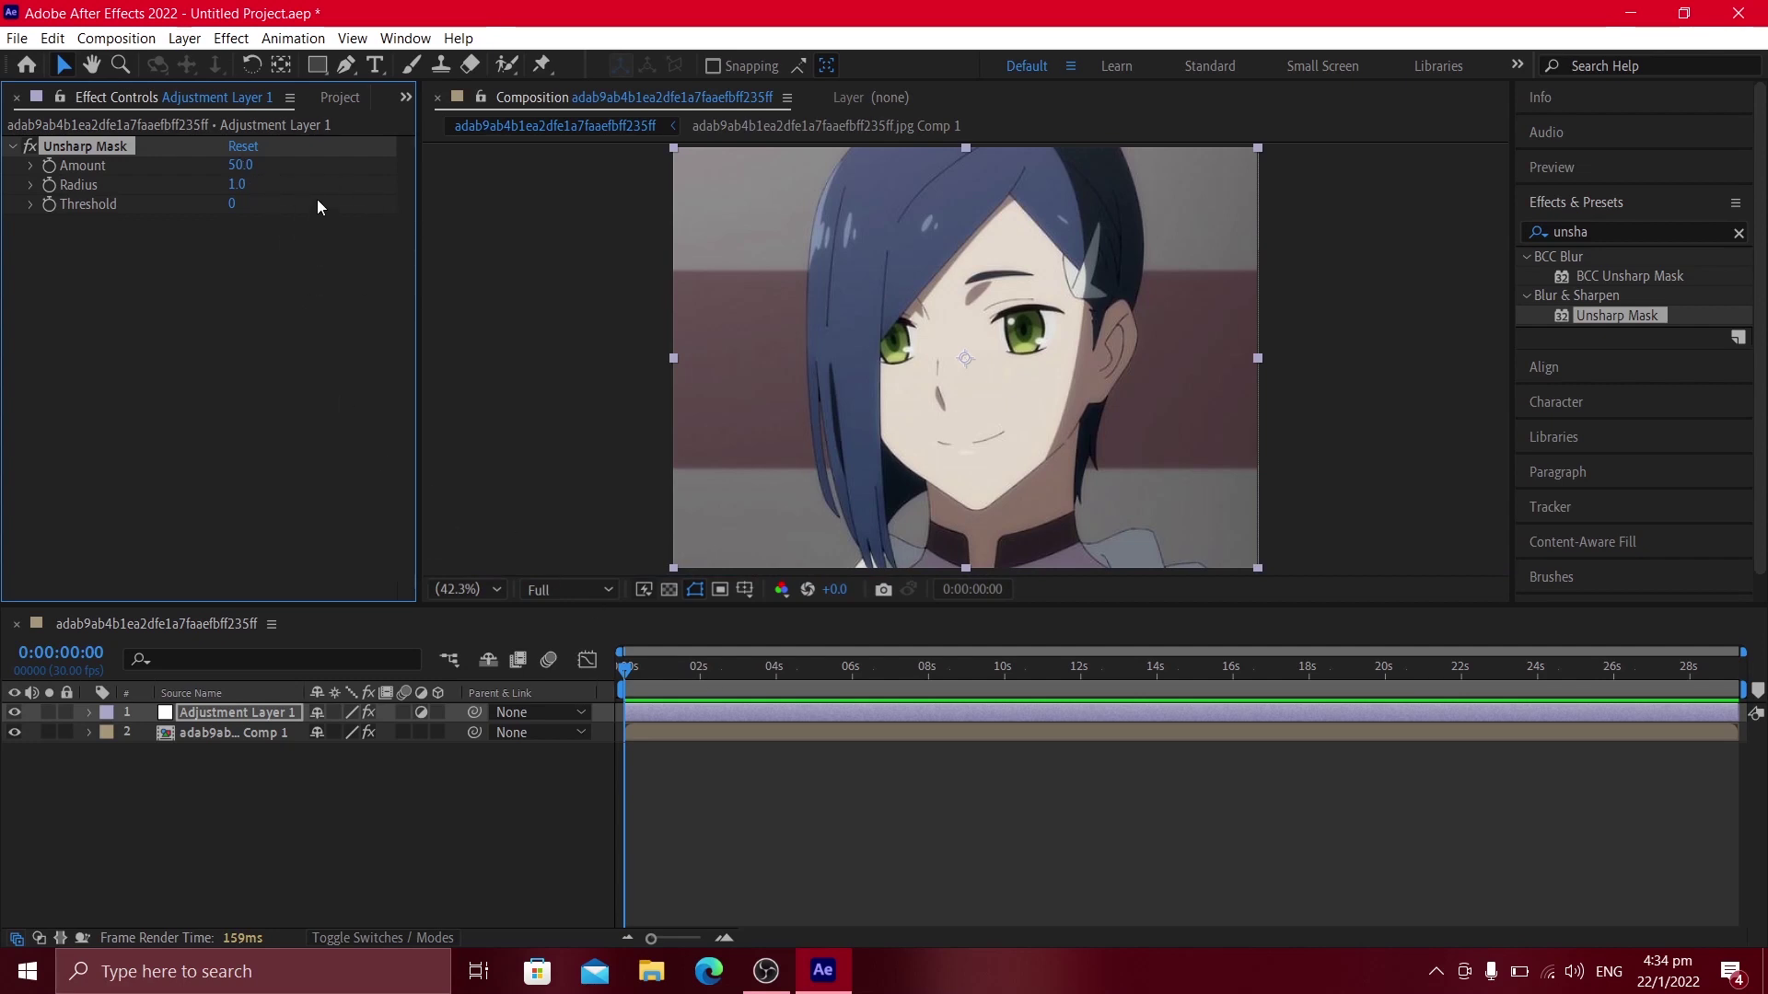
Find the Magic Bullet Looks effect and add it to the adjustment layer below Unsharp Mask
click(1738, 232)
click(1665, 226)
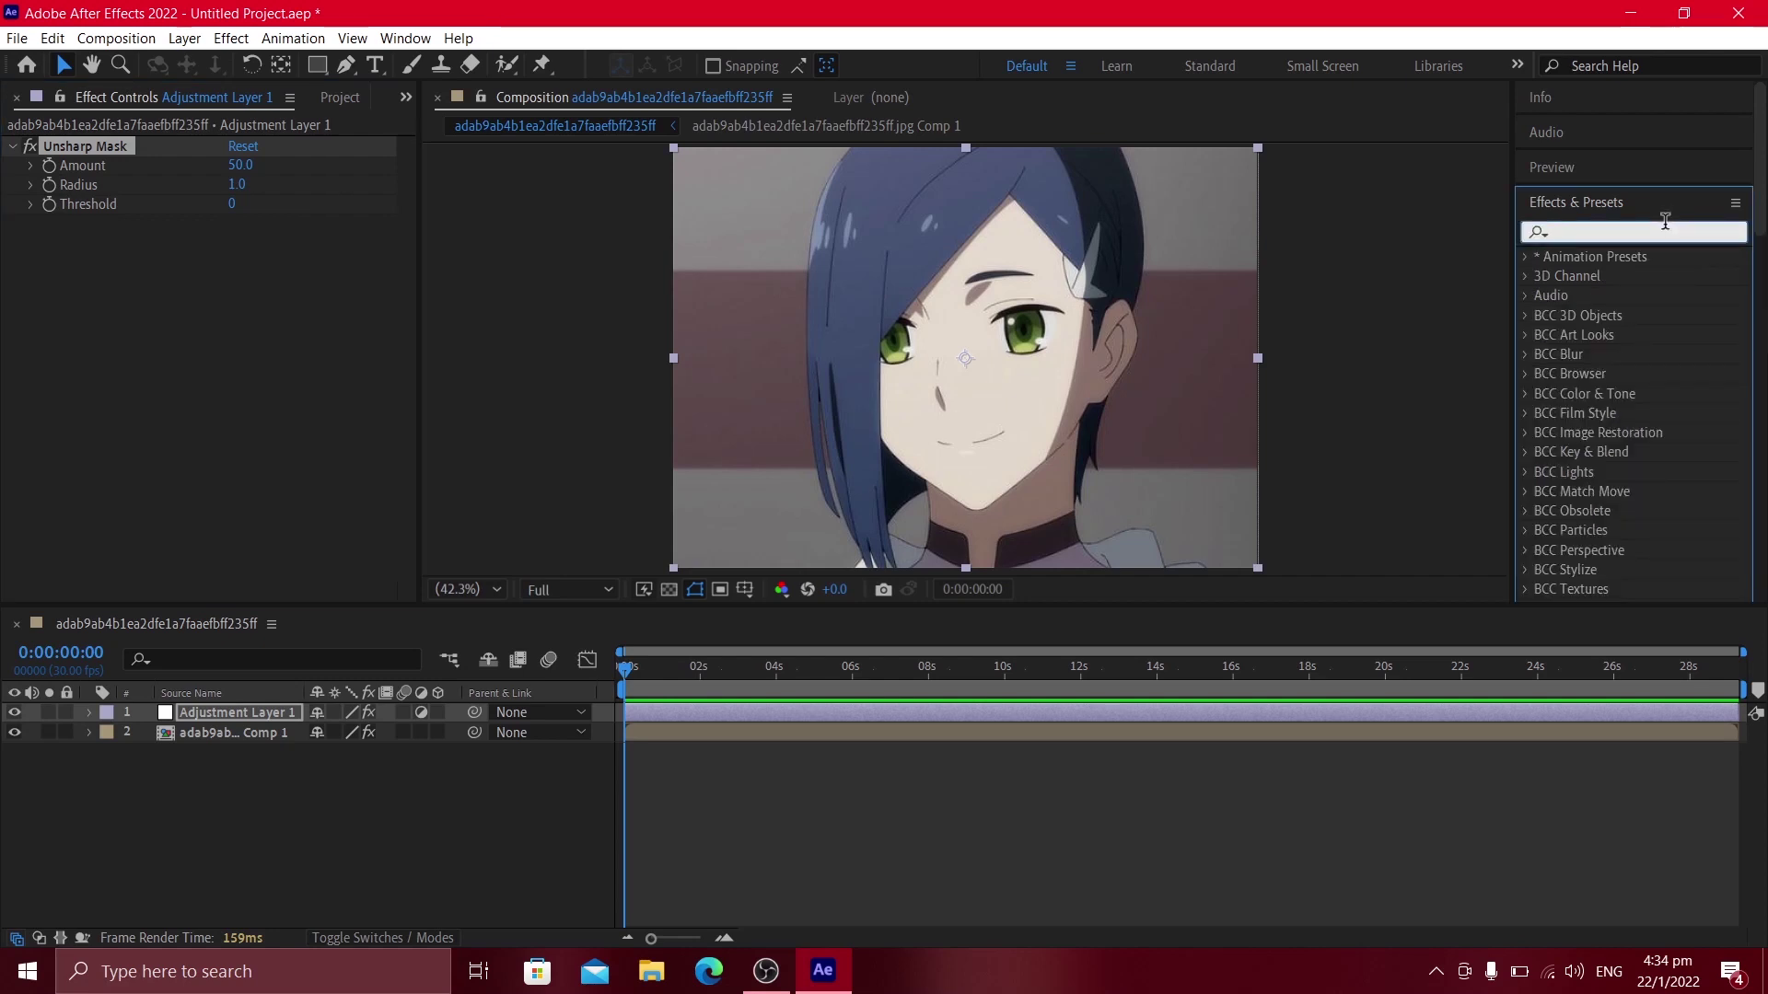
text(magic)
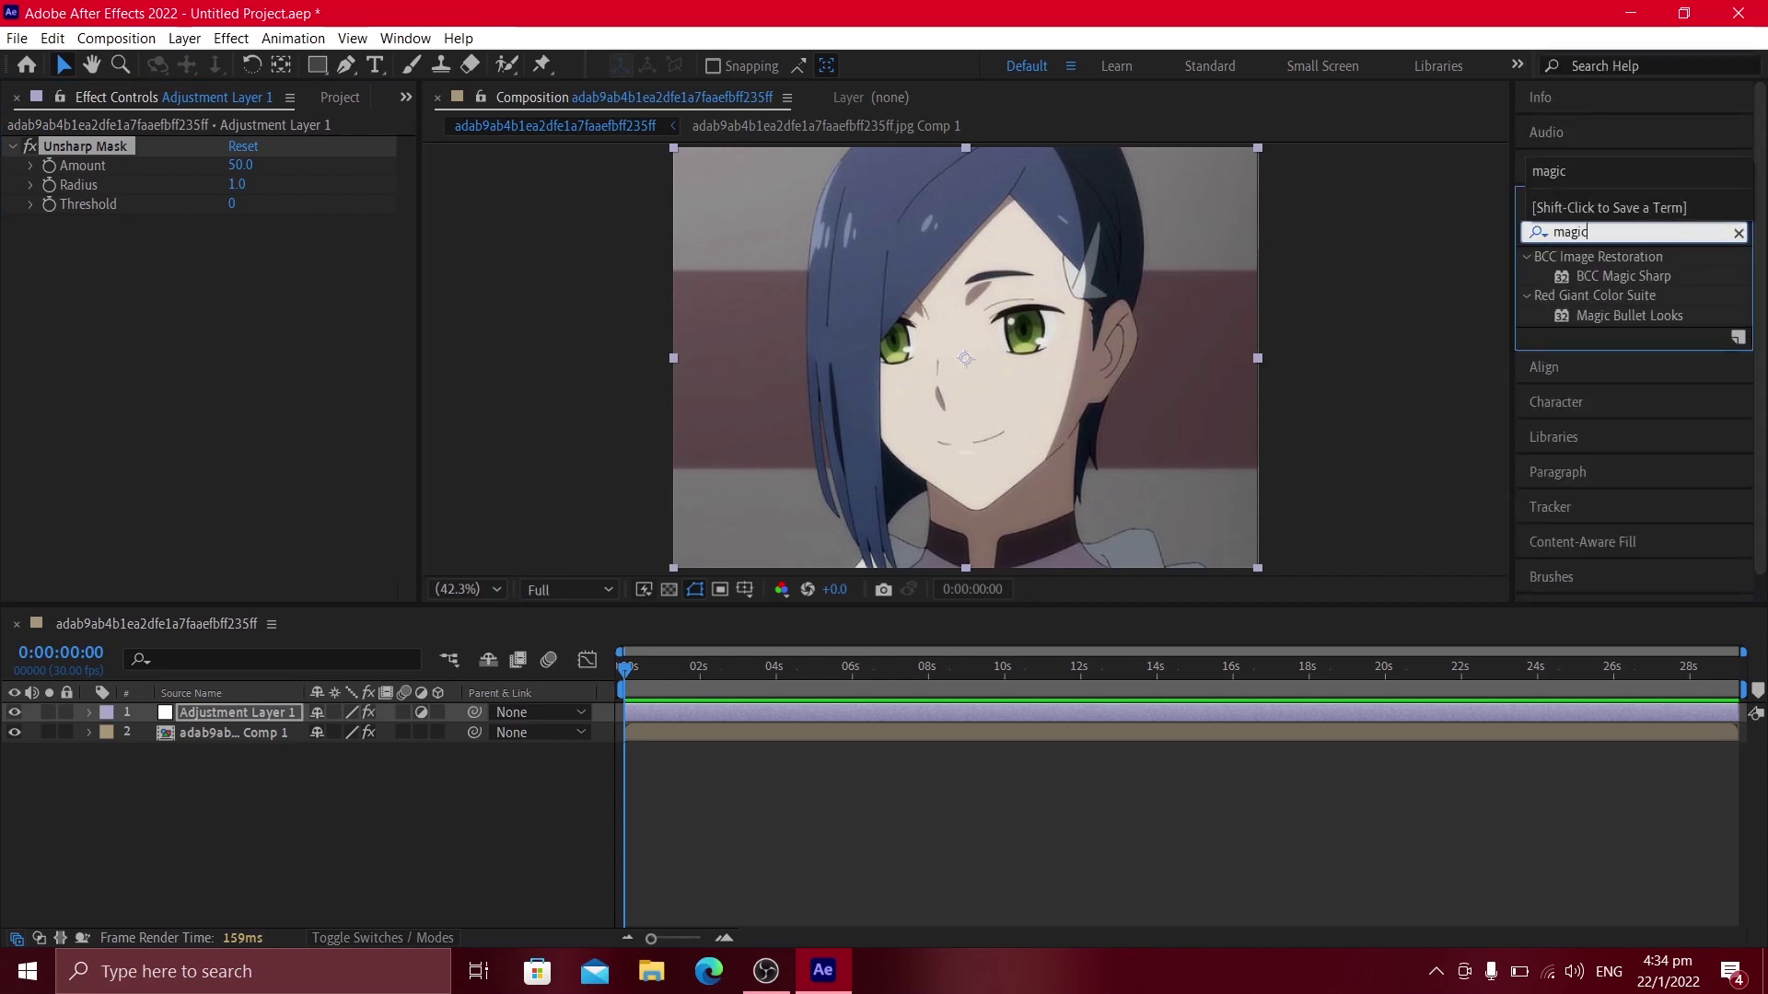
drag(1650, 323, 307, 309)
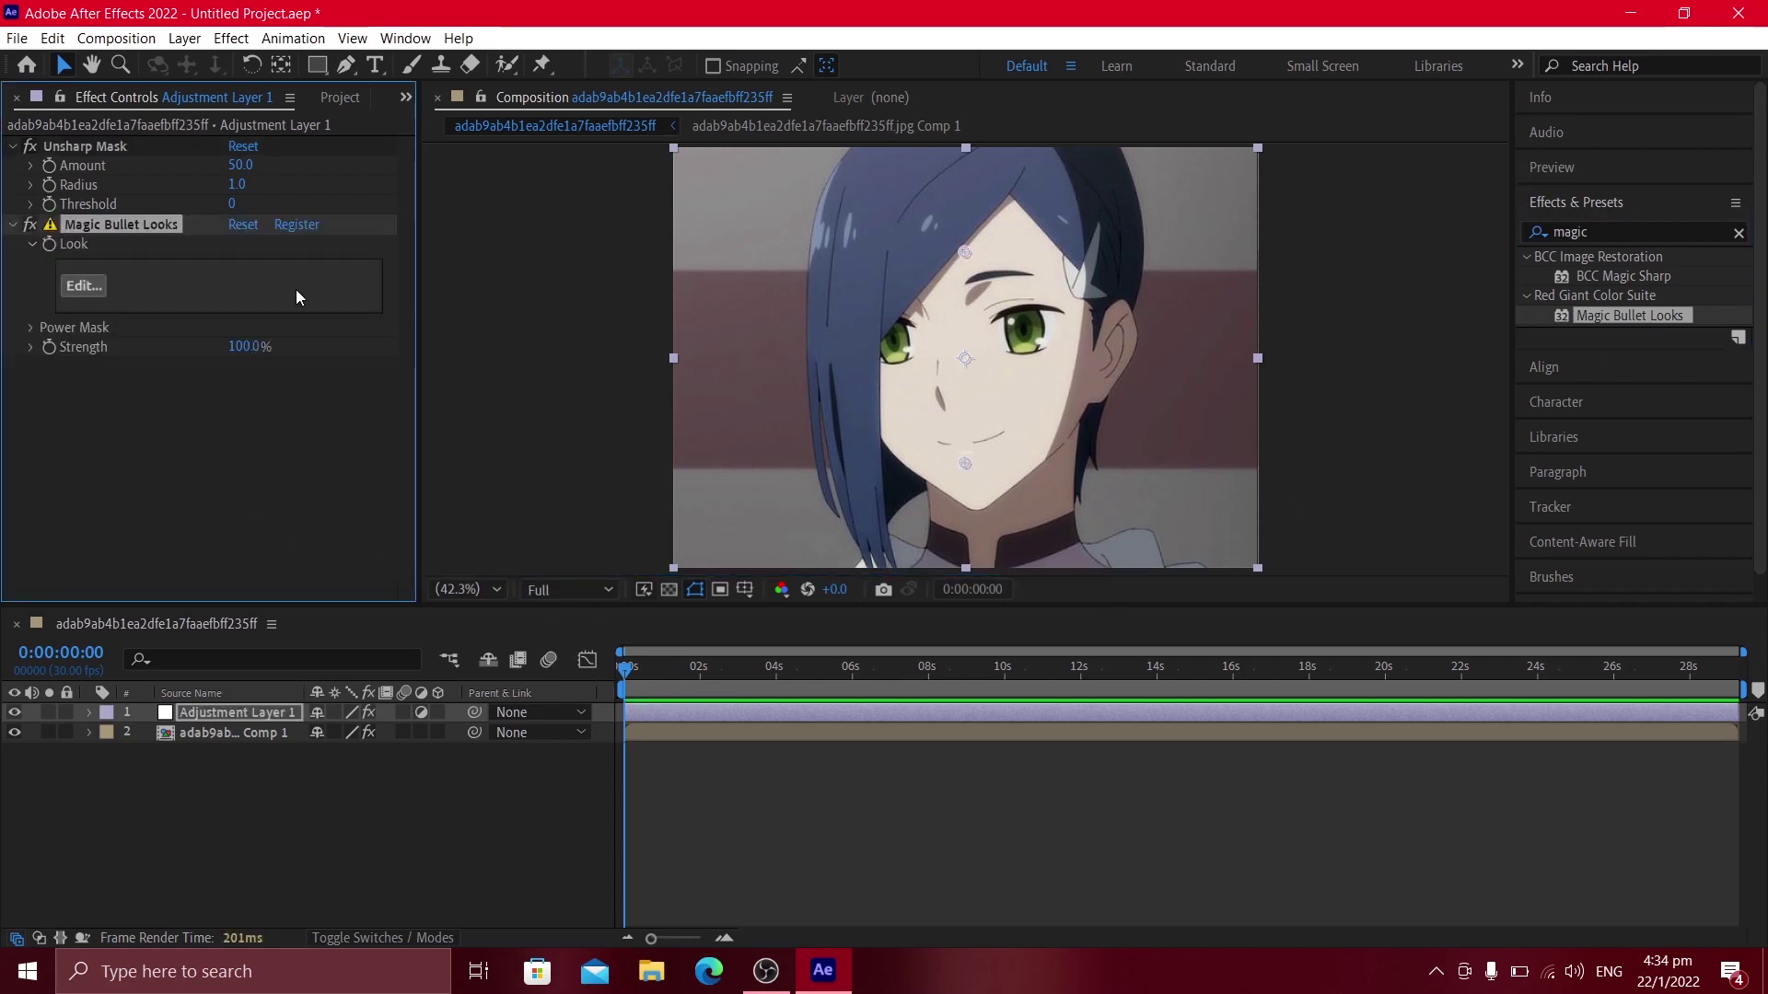
Open the look for editing in Magic Bullet Looks and add the Curves and Pop tools to the Subject stage
click(86, 285)
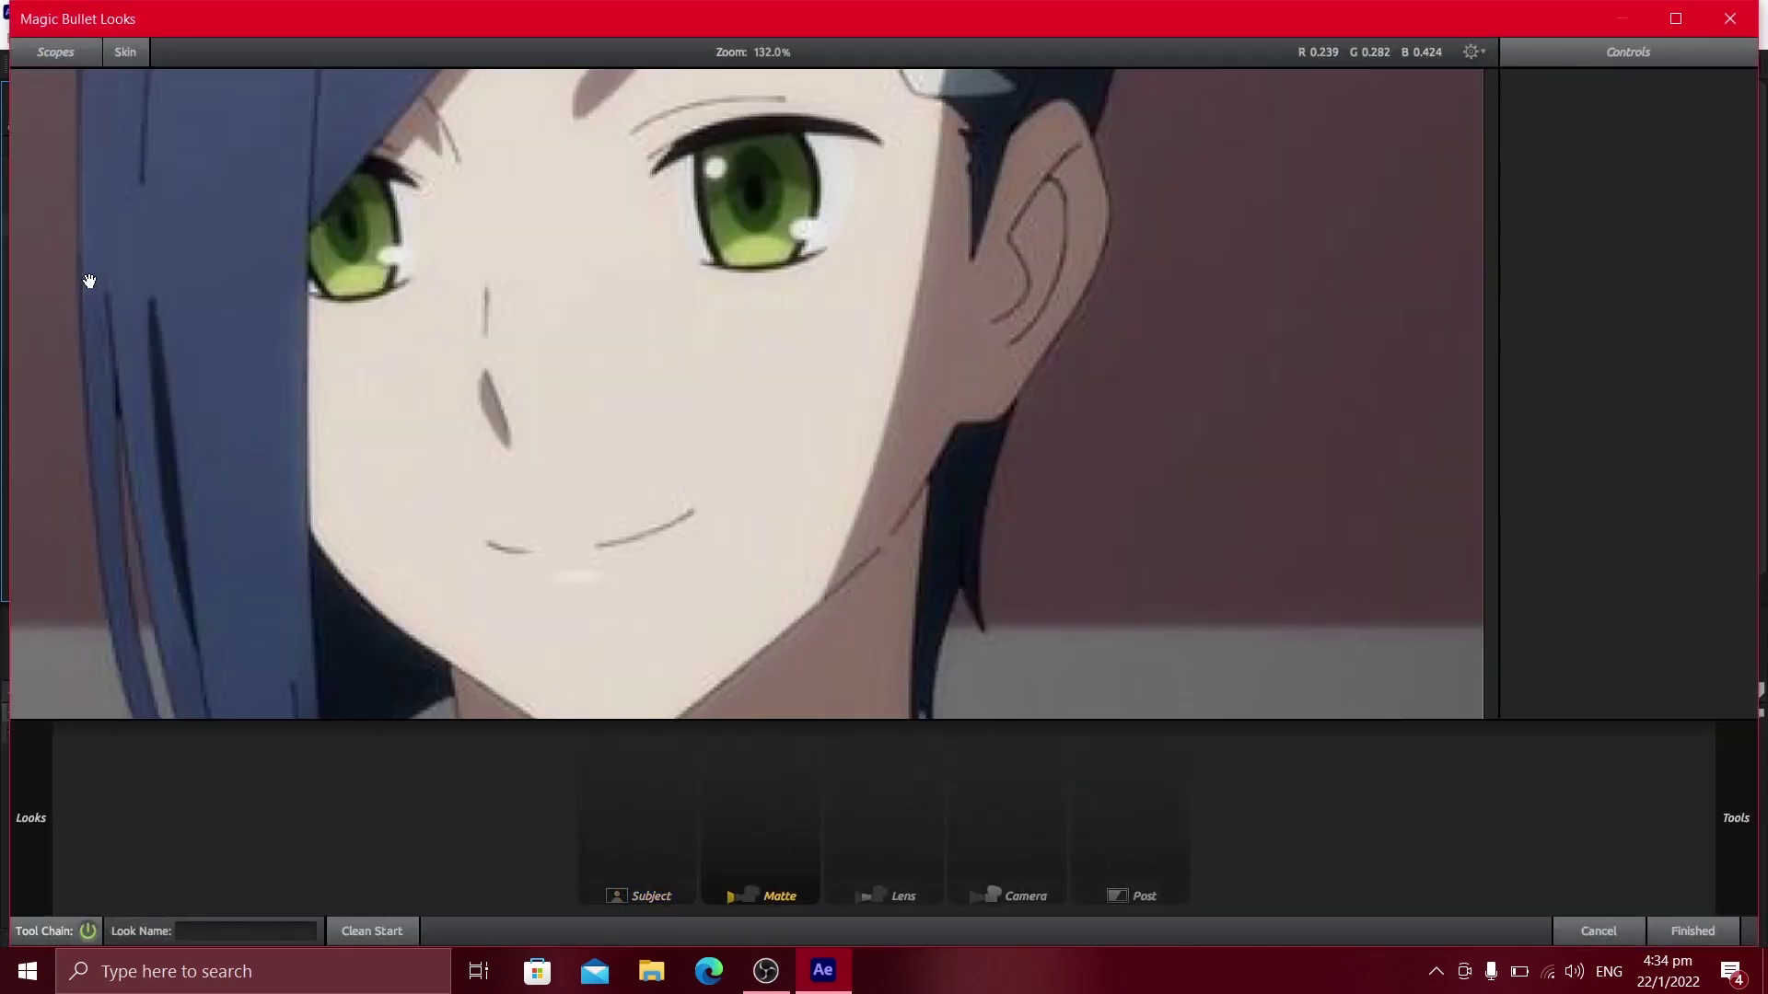
click(1691, 20)
scroll(1144, 470, down, 5)
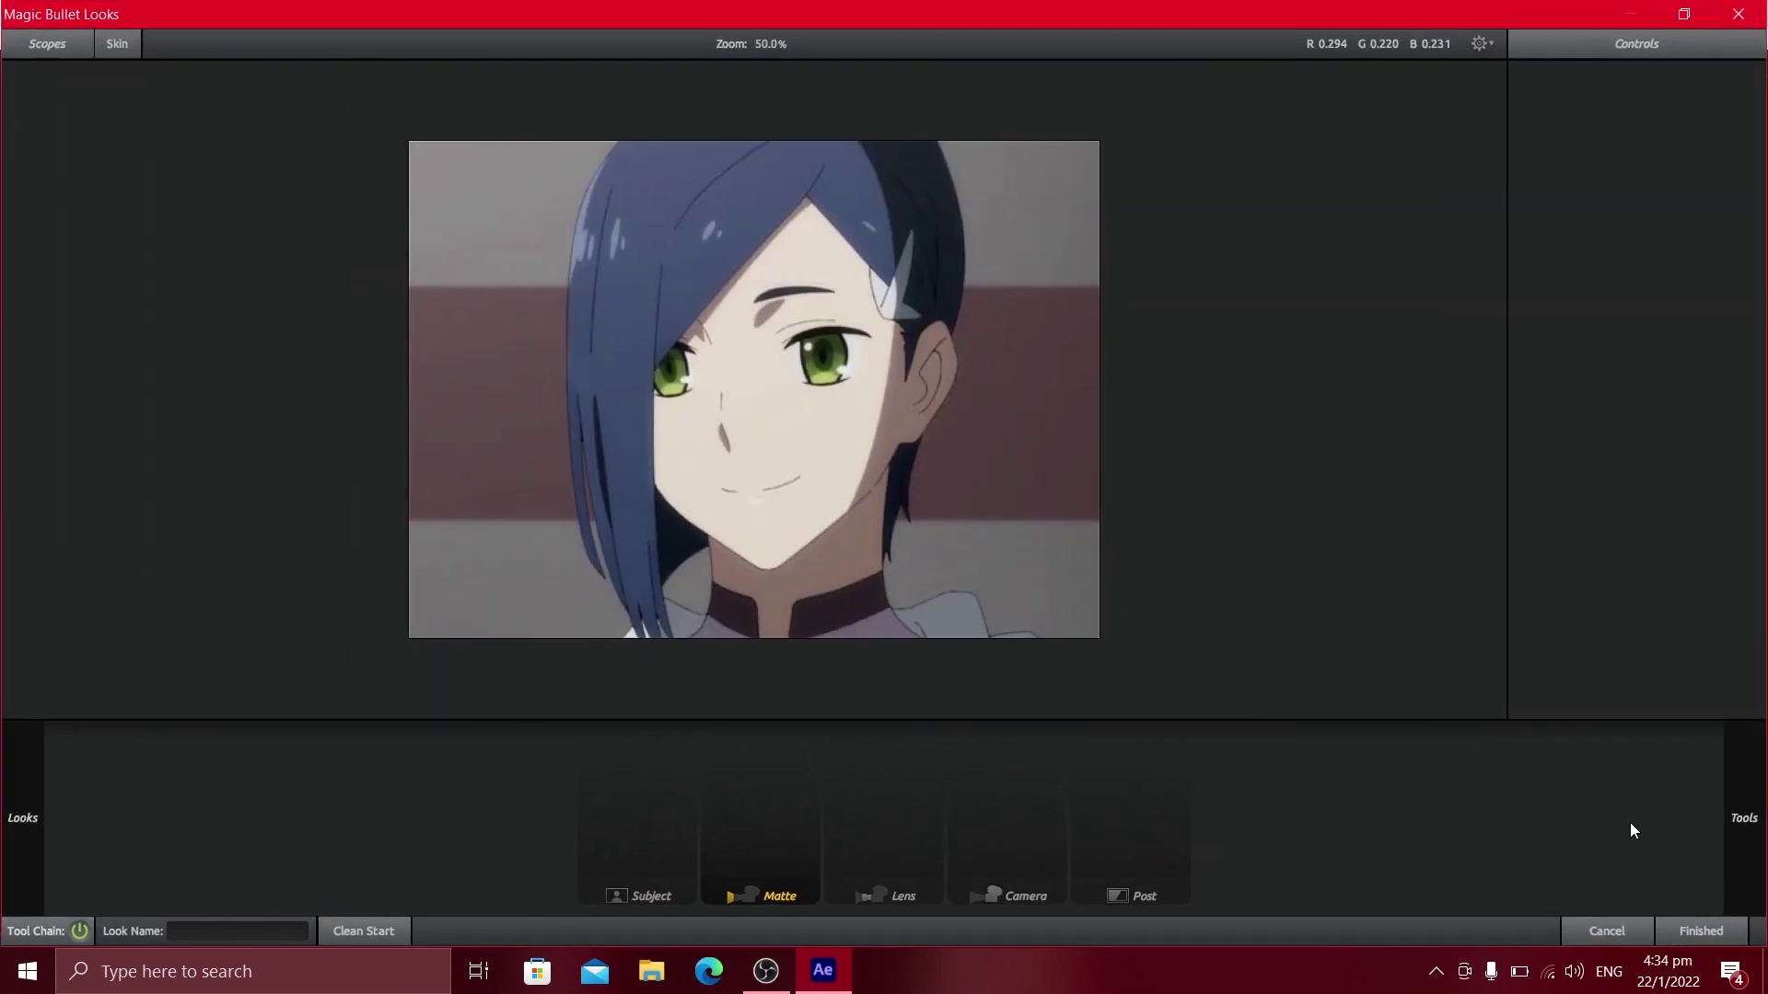
mouse_move(1754, 838)
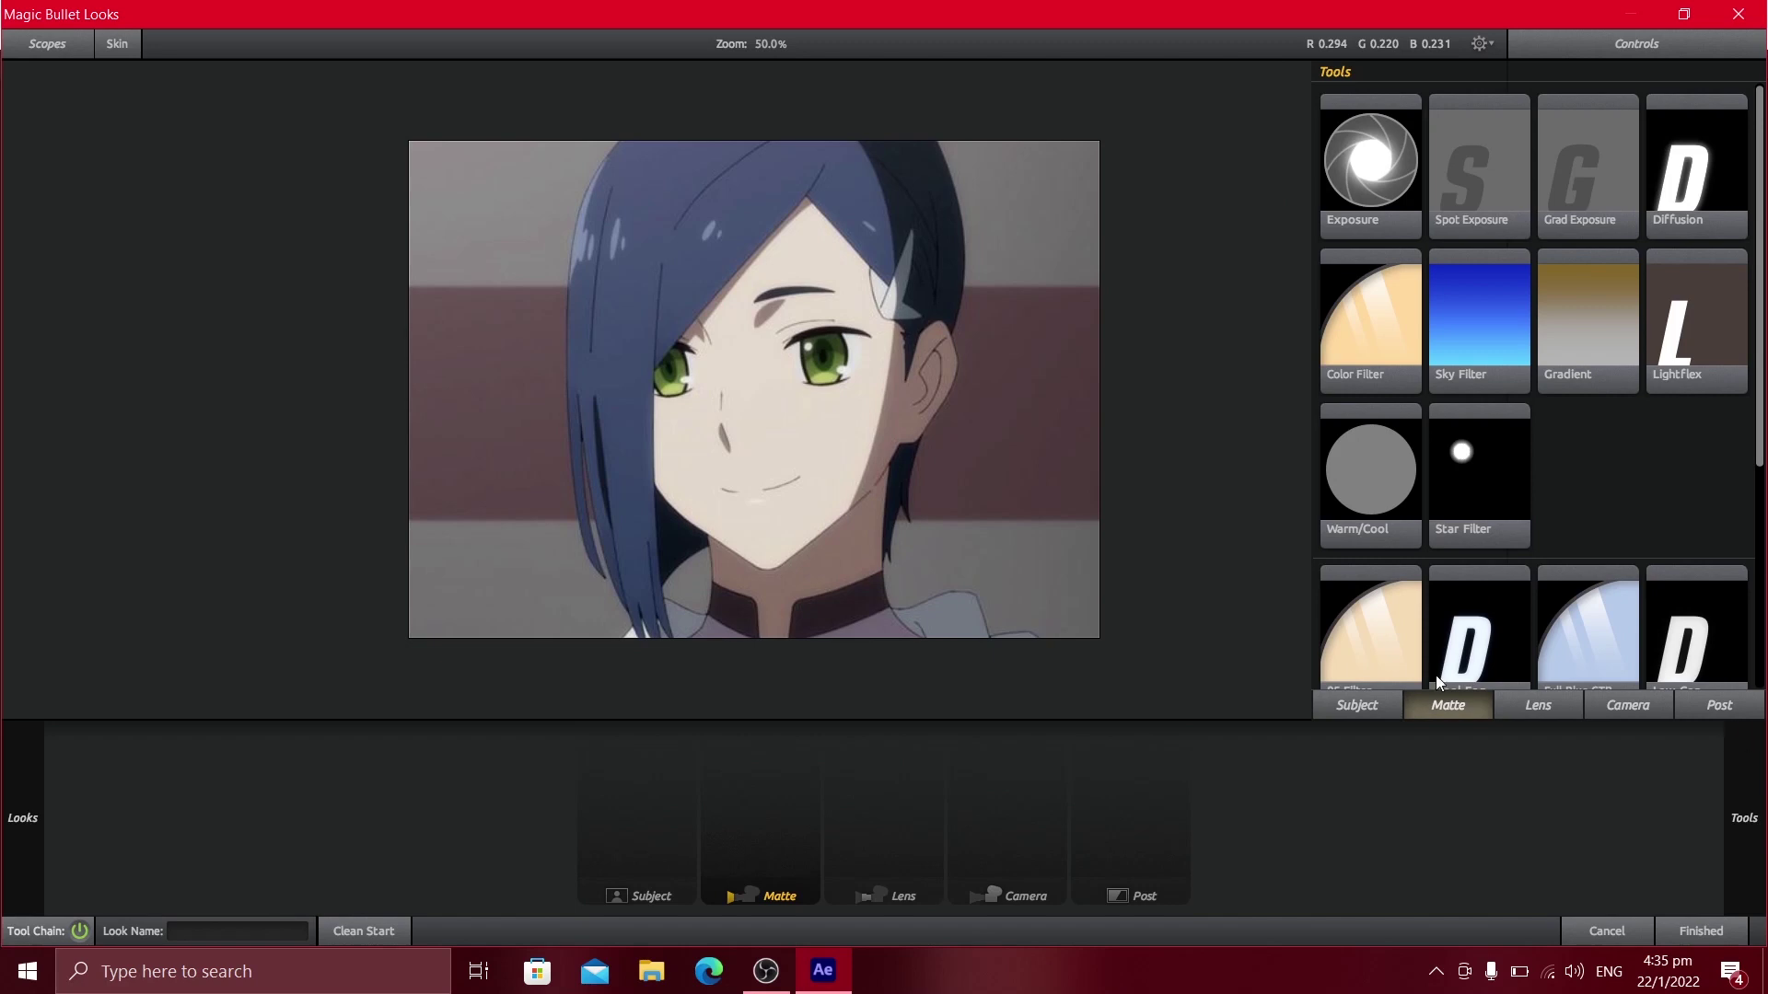
click(1356, 704)
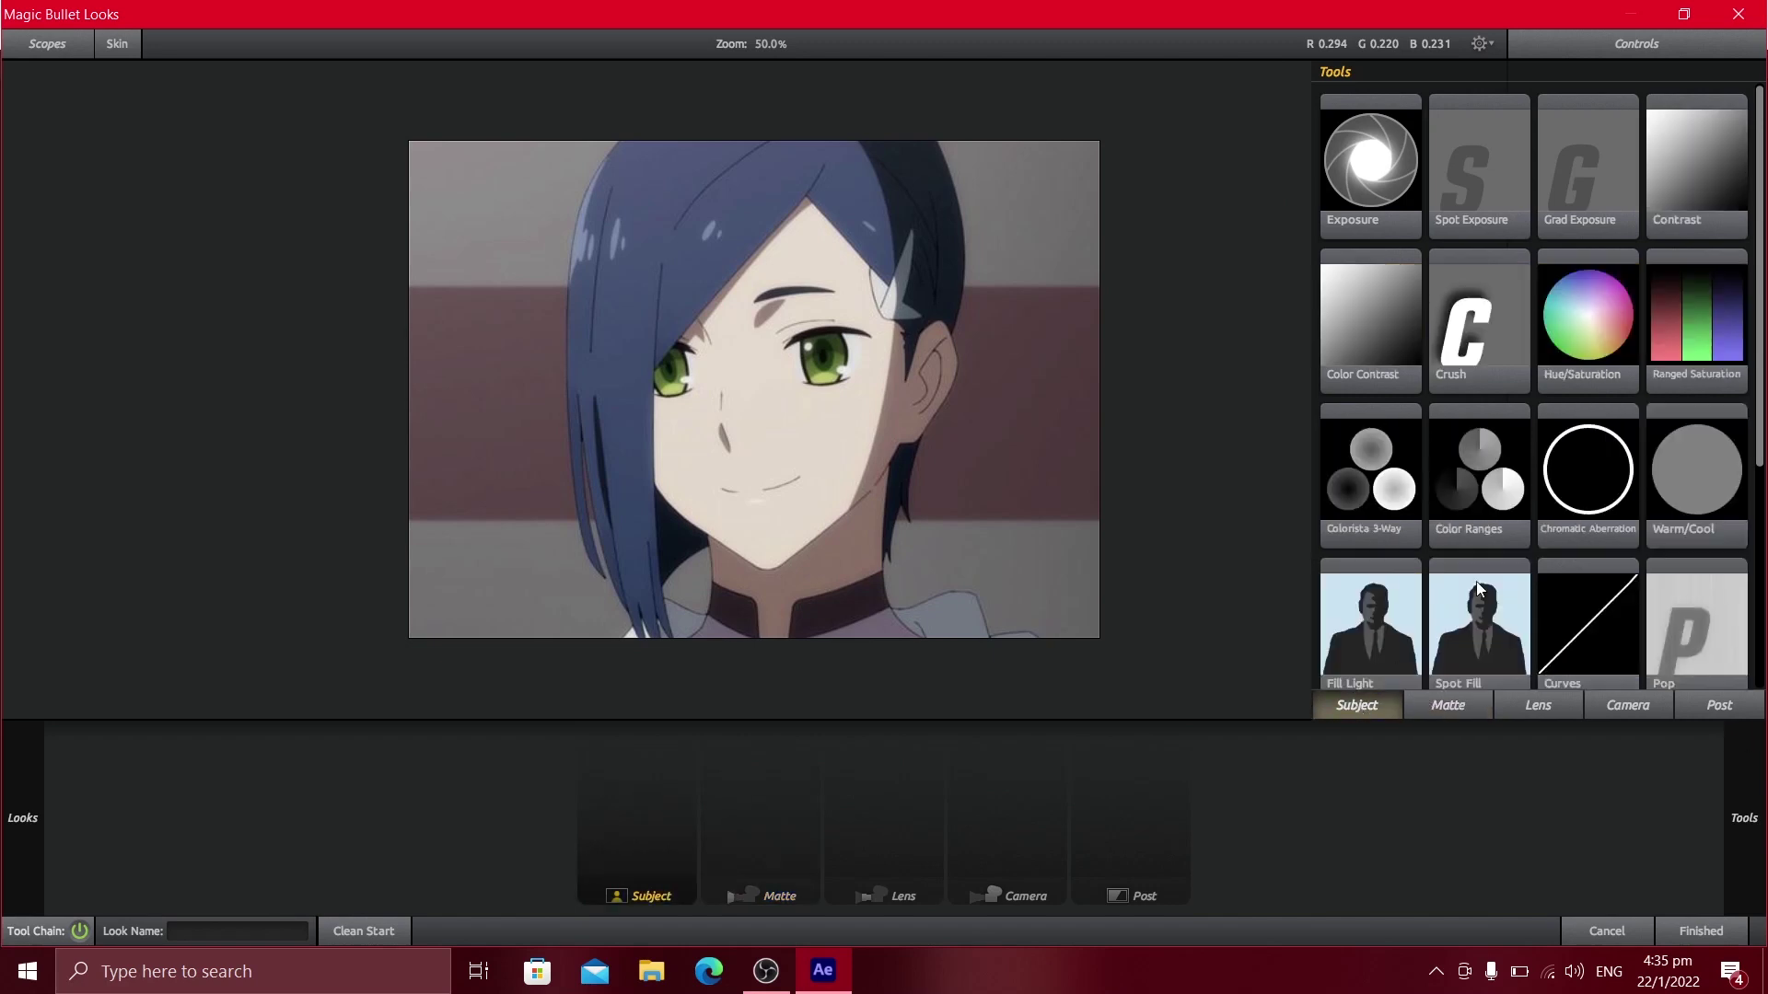
scroll(1477, 580, down, 2)
drag(1570, 488, 637, 801)
drag(1718, 523, 679, 839)
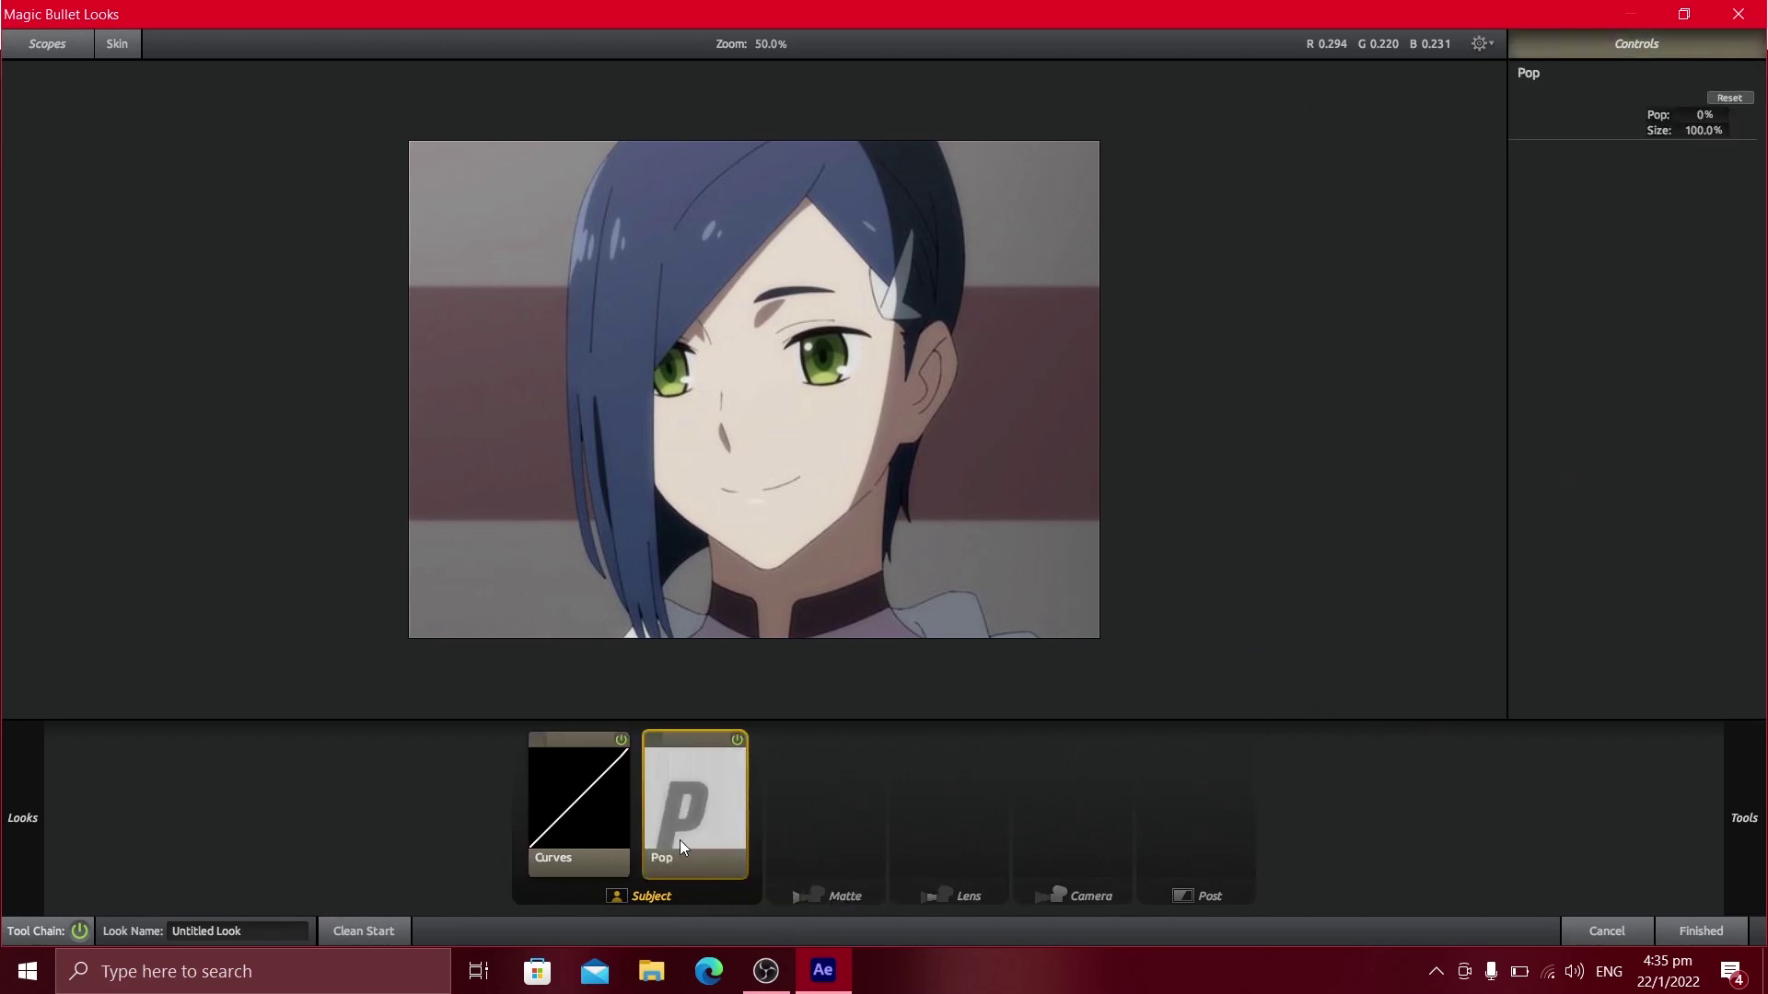
Shape the RGB curve of the Curves tool by raising the highlights point and lowering the shadows and middle points slightly
click(560, 790)
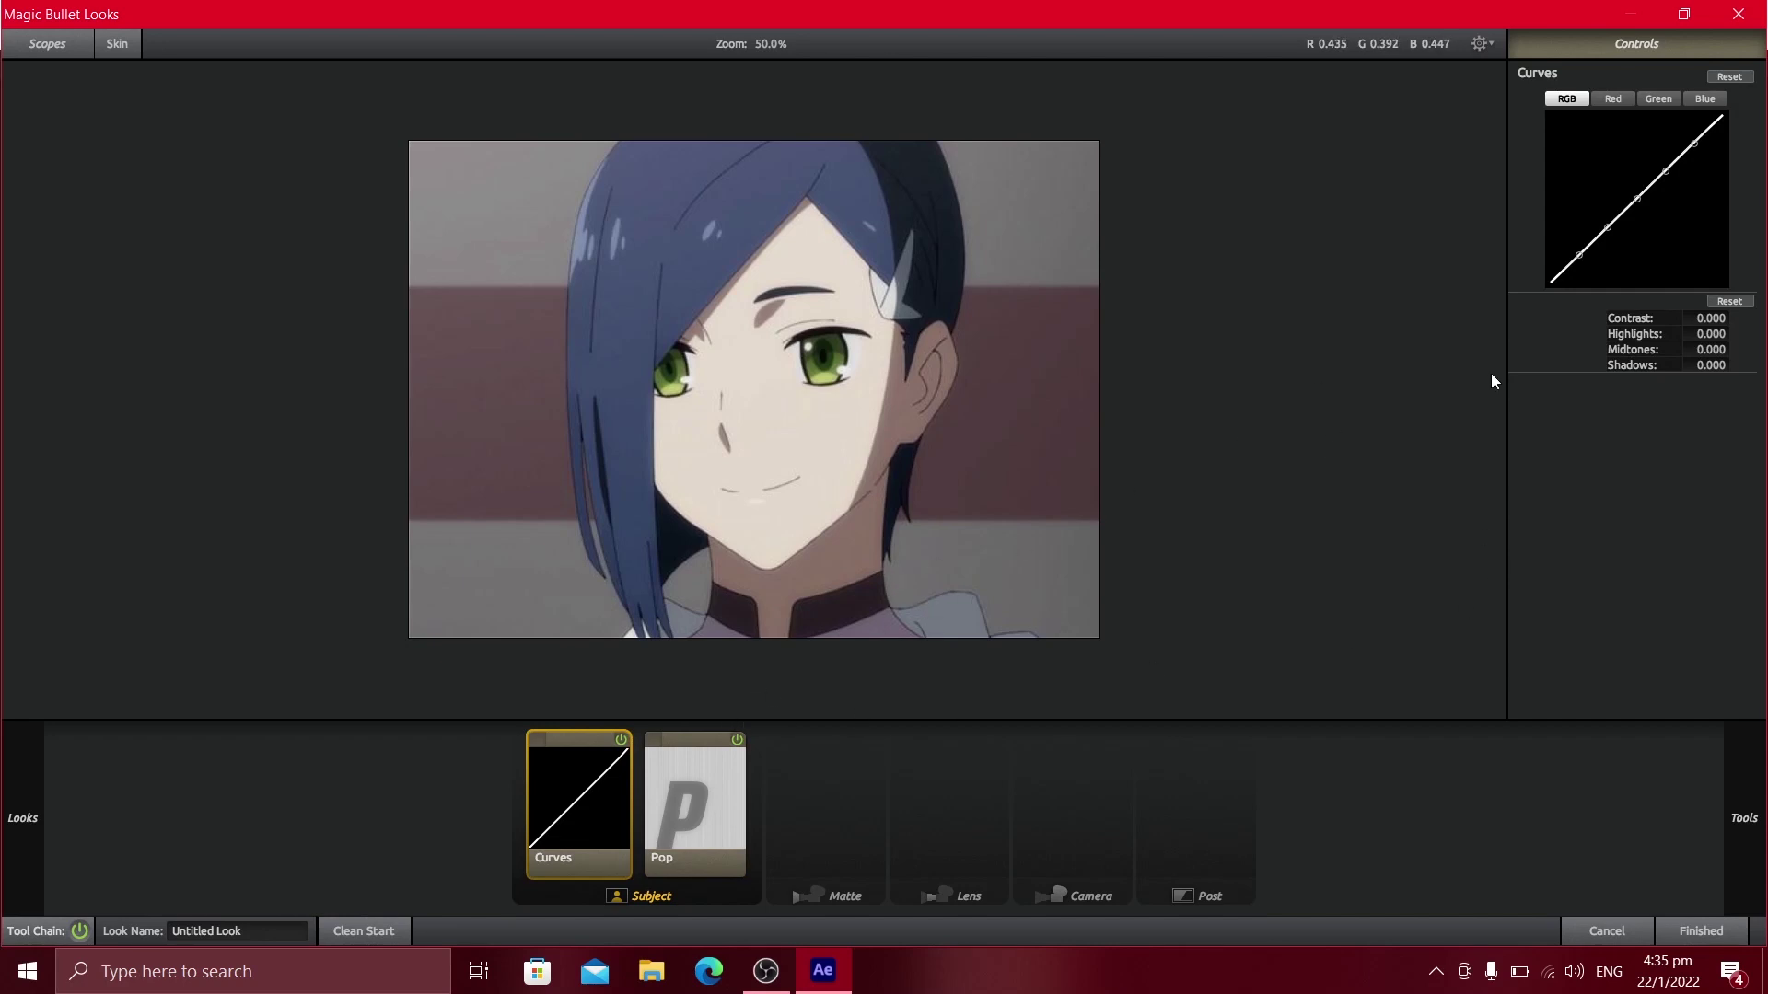
drag(1700, 148, 1694, 214)
drag(1443, 302, 1443, 239)
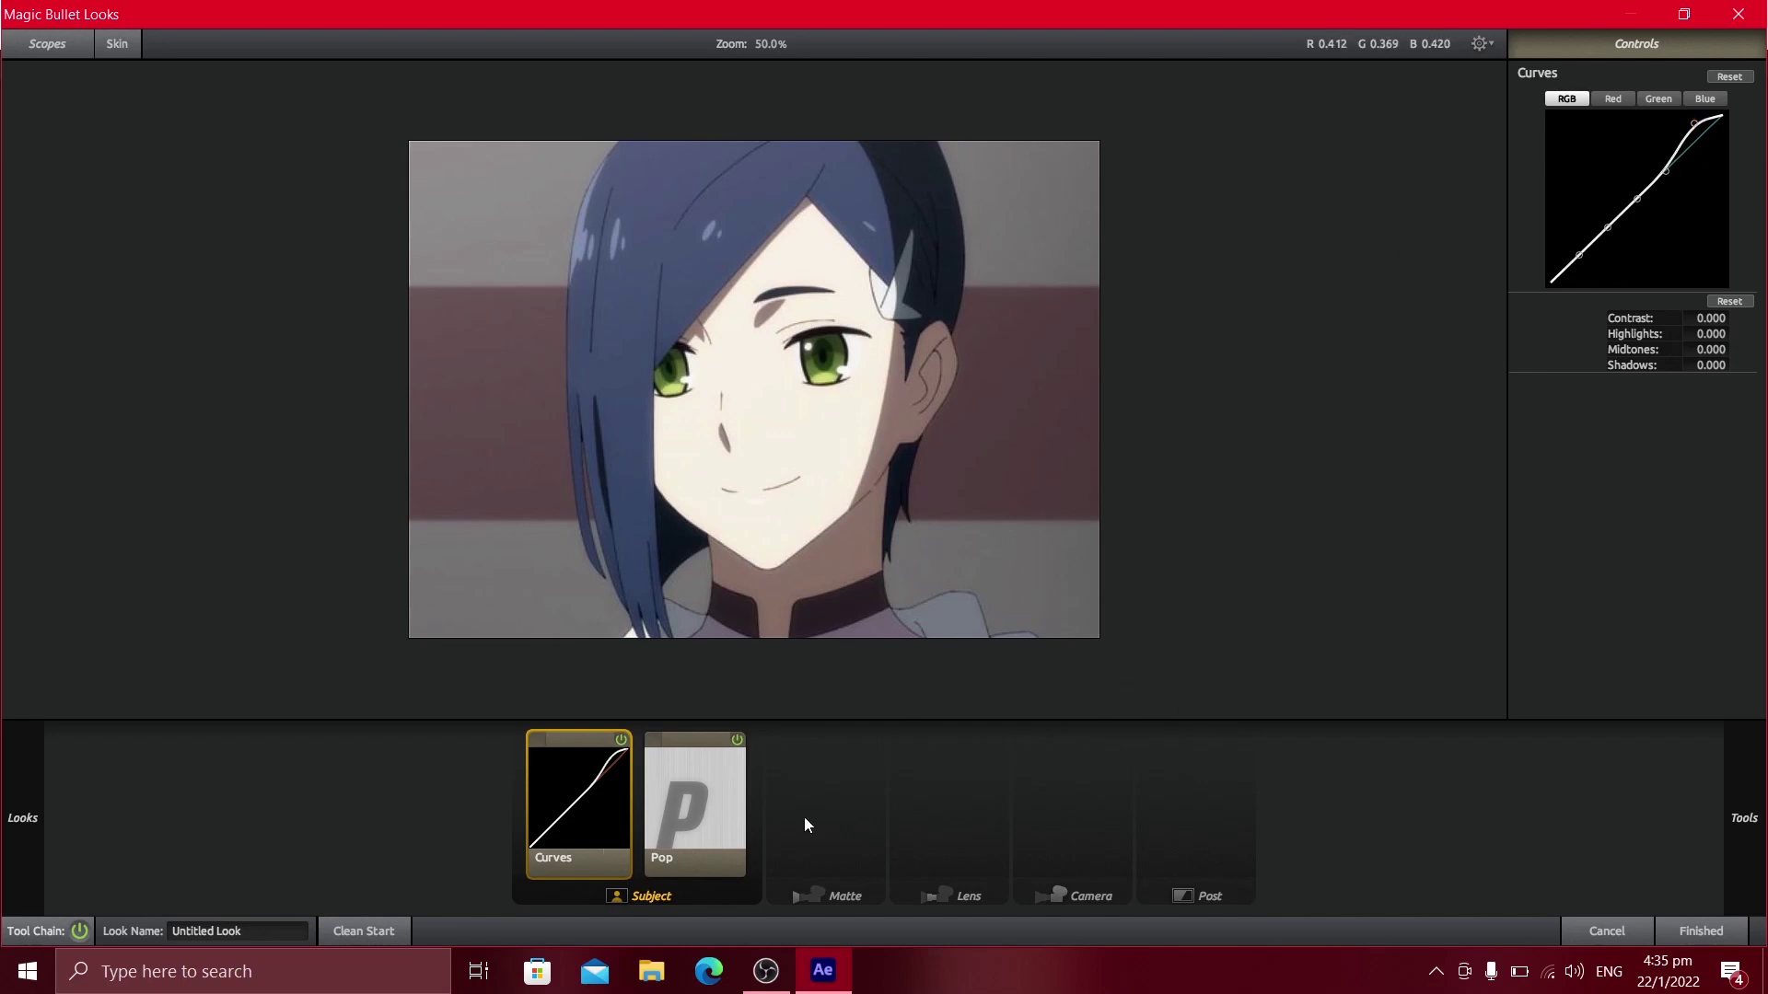
drag(1578, 254, 1579, 269)
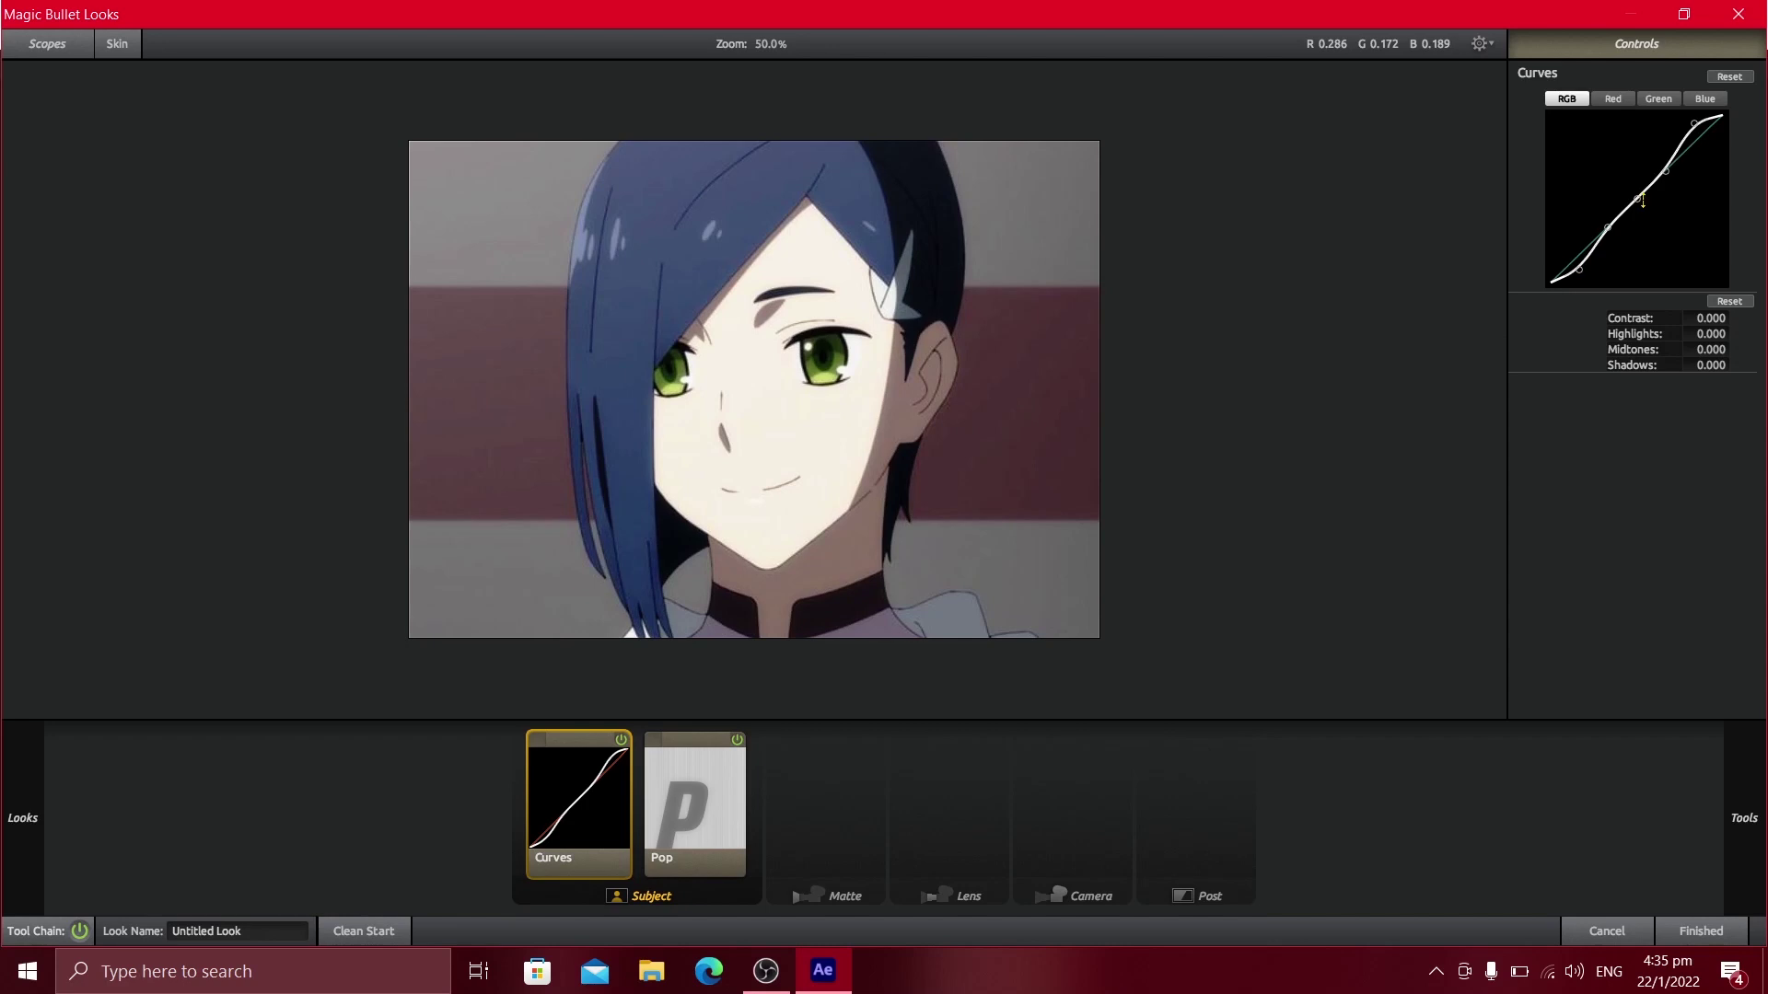
drag(1640, 200, 1637, 218)
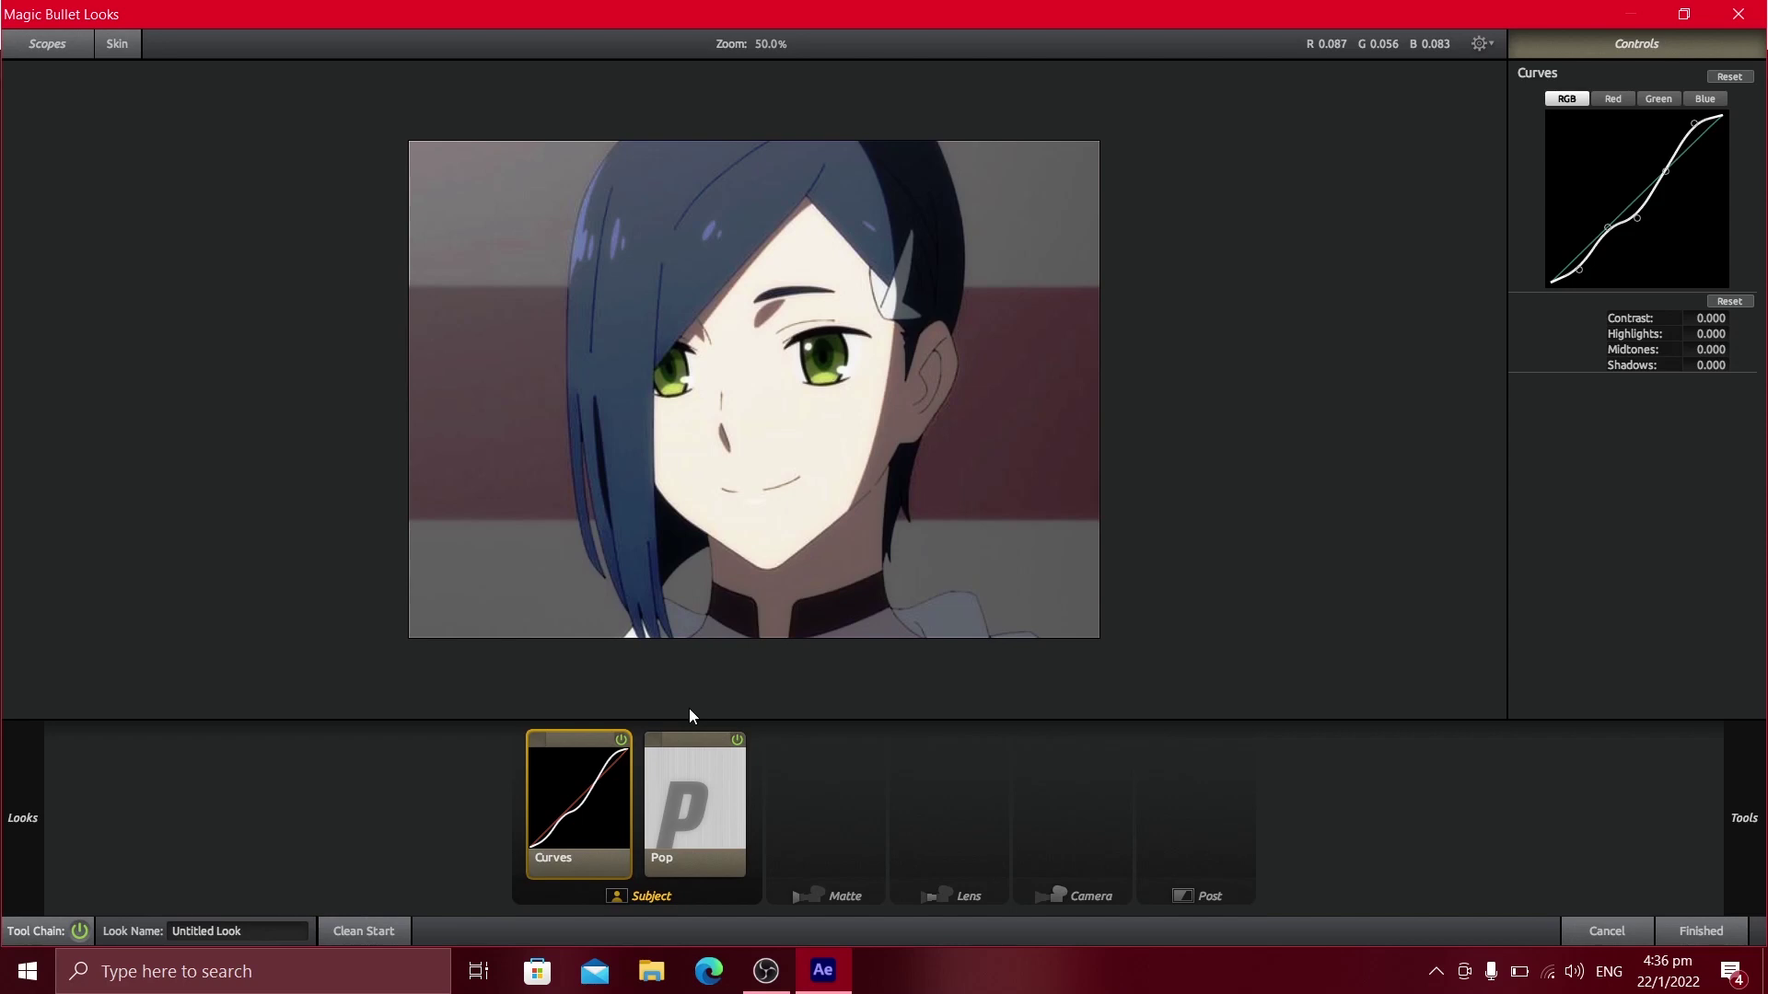
Compare the image with the Curves tool disabled and enabled
click(621, 740)
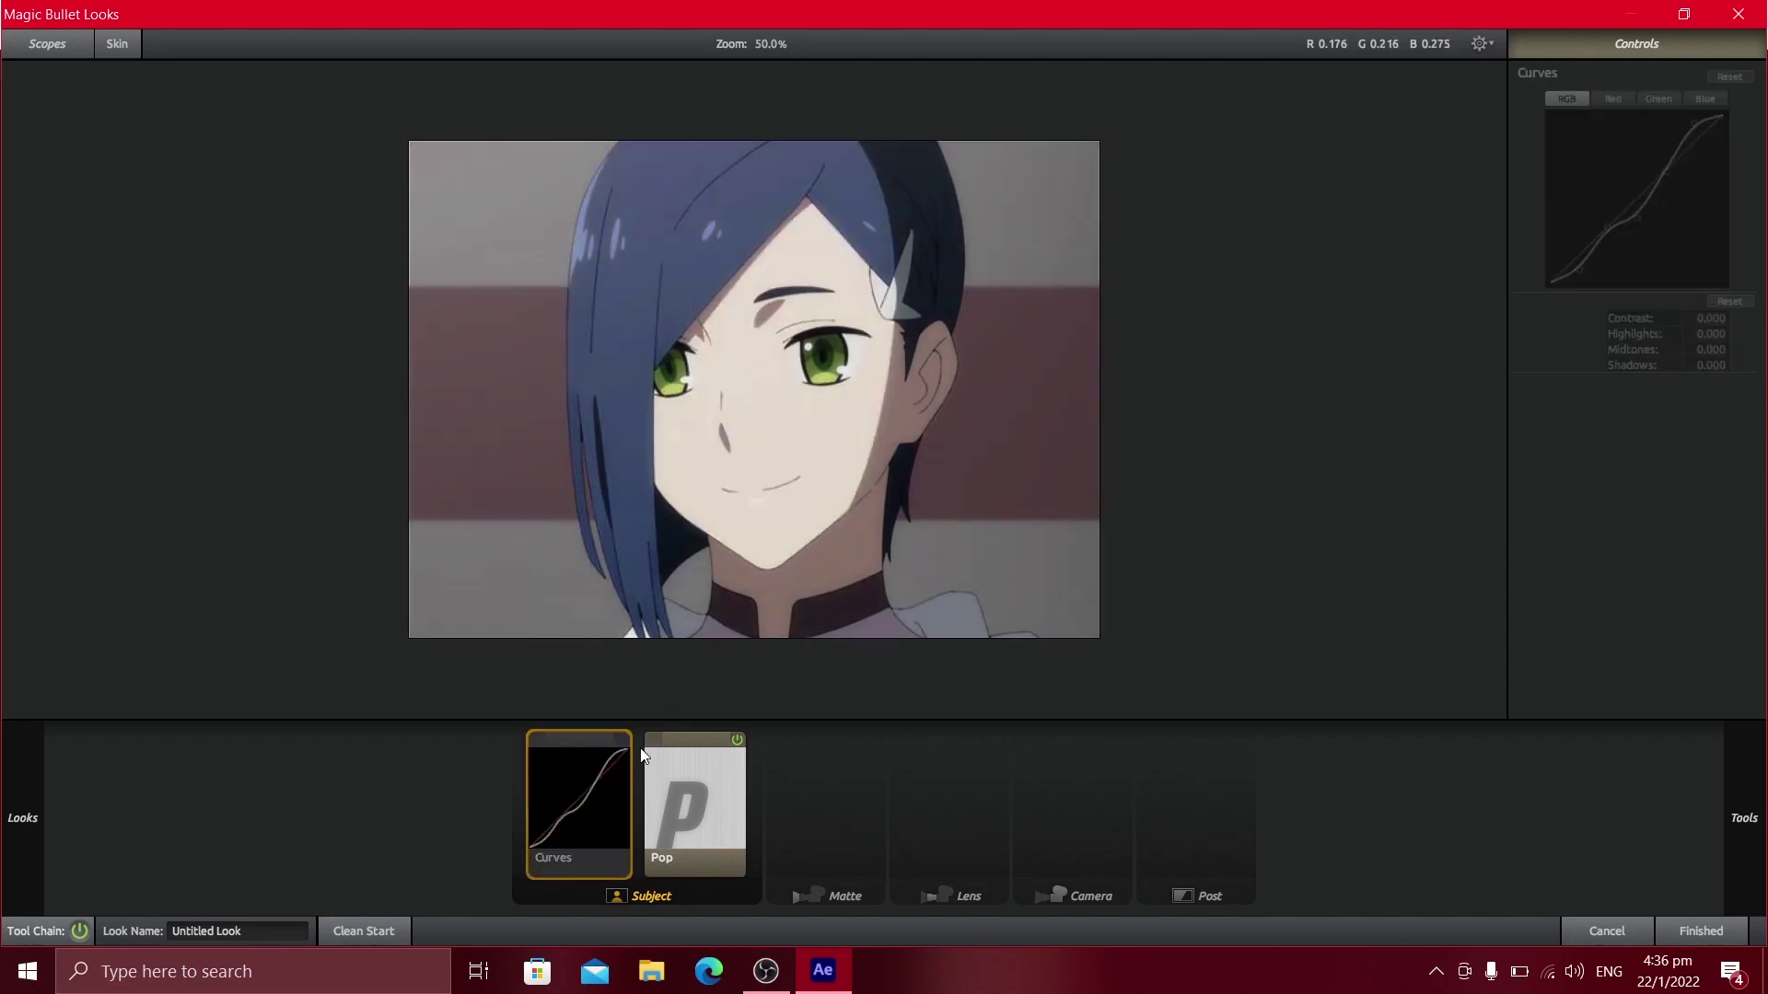
click(624, 742)
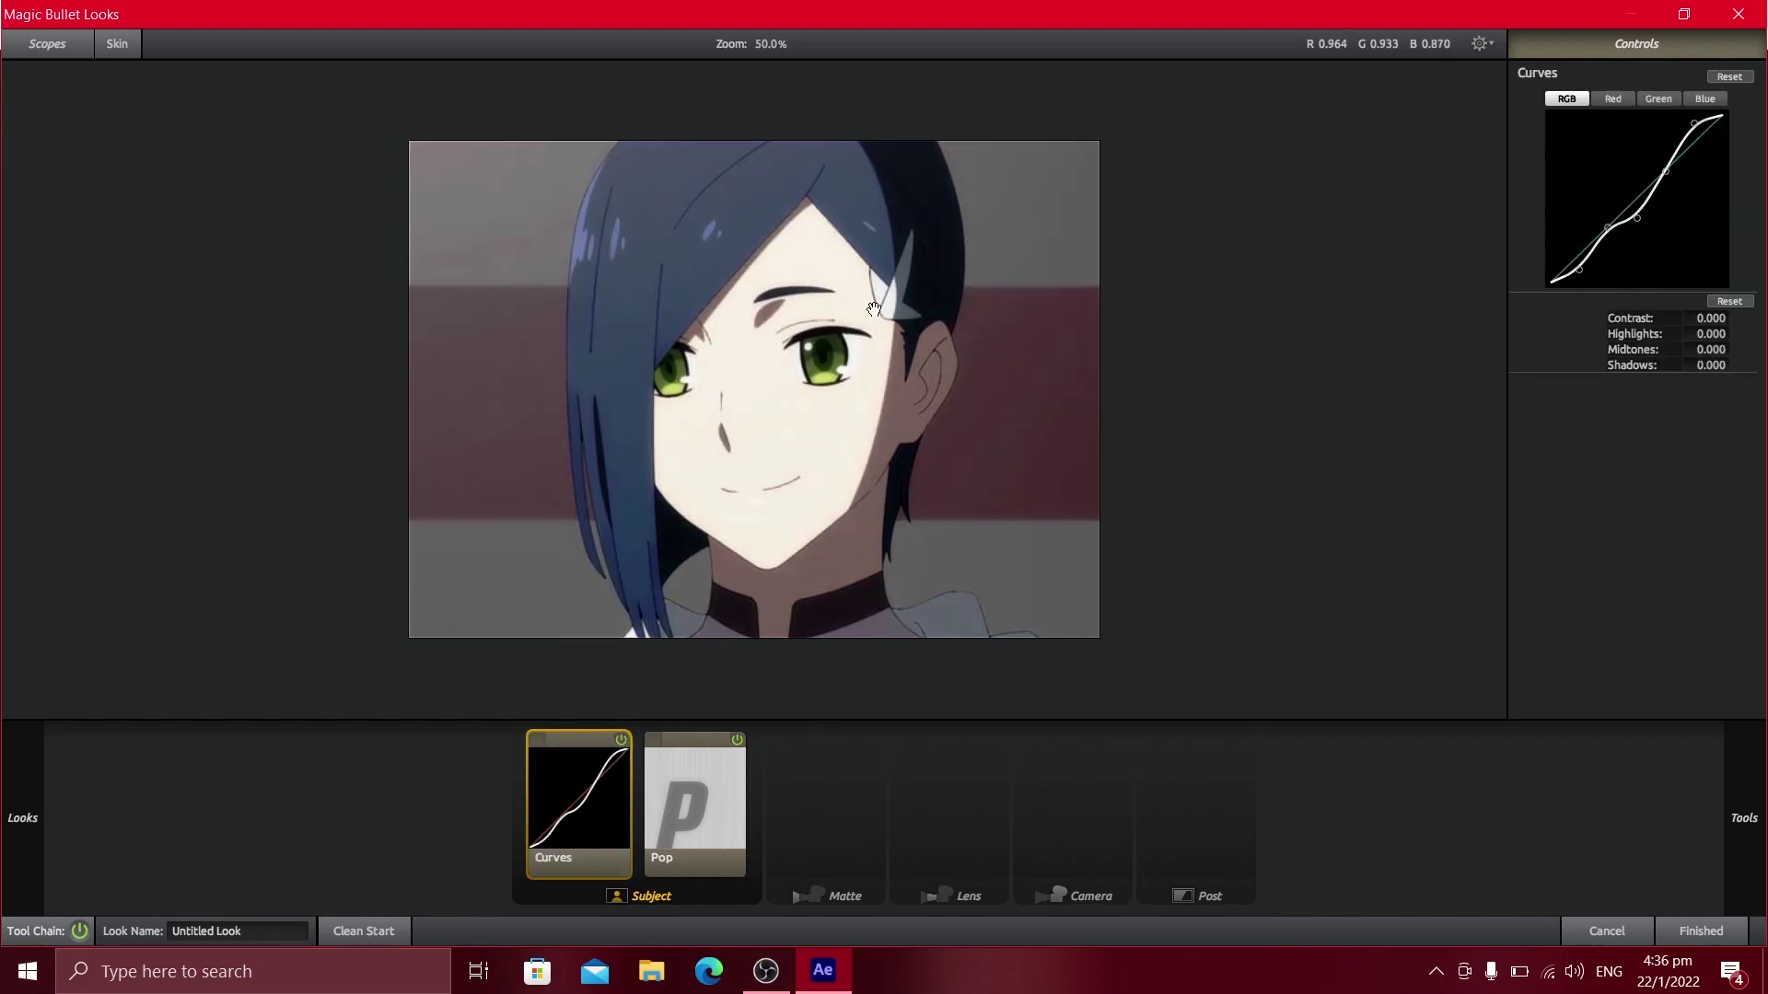
Set the Pop tool's Pop value to 15% and inspect the effect on the face up close
click(701, 830)
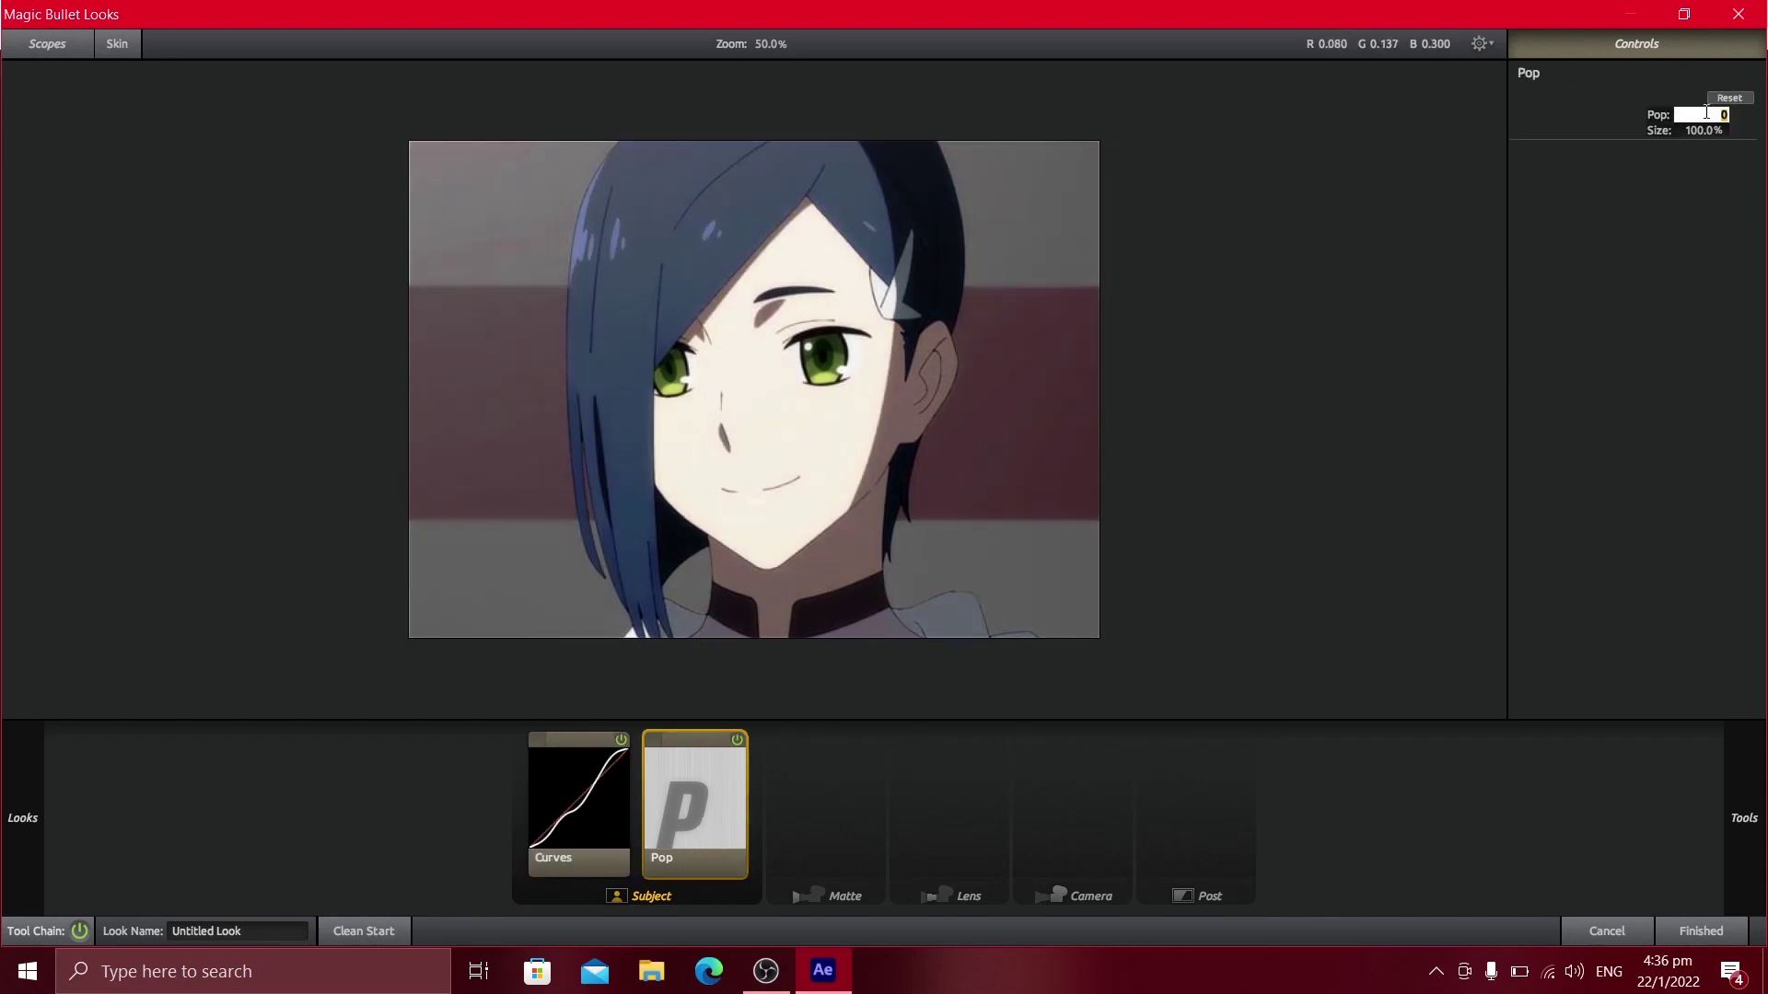
text(15)
key(Return)
scroll(791, 460, up, 1)
scroll(750, 443, up, 3)
scroll(395, 383, down, 5)
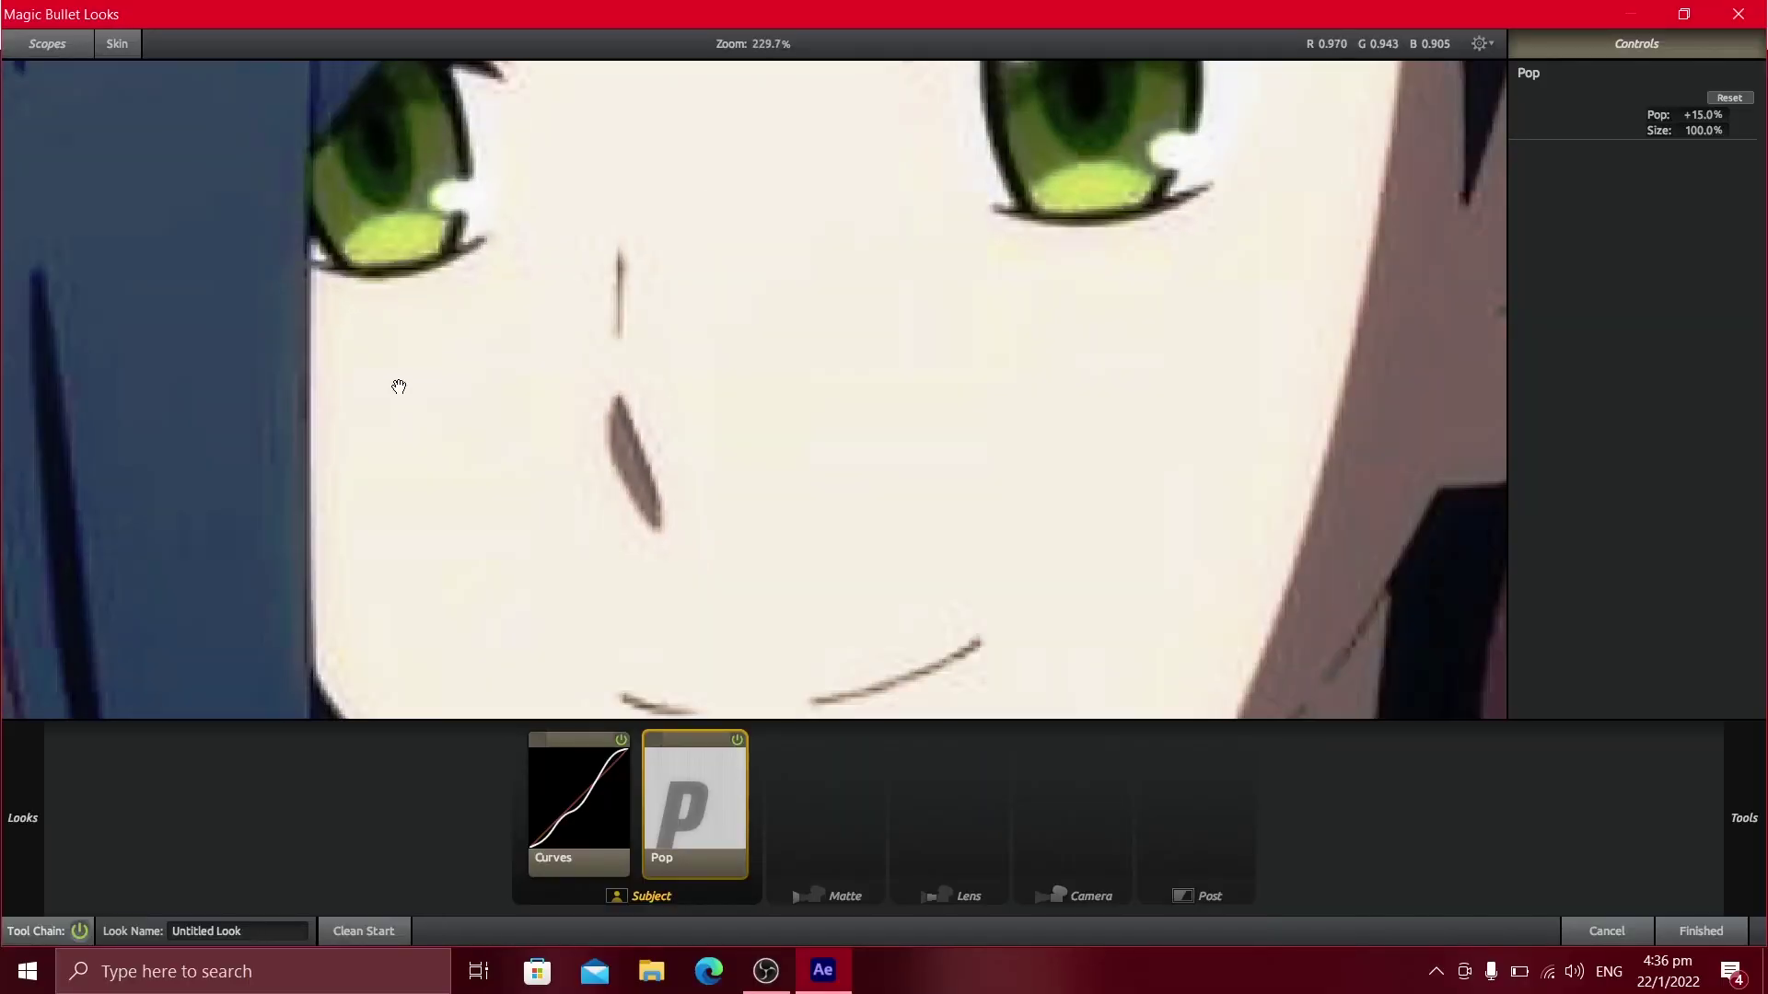
Add the Diffusion tool to the Matte stage of the look
click(1447, 829)
mouse_move(1735, 833)
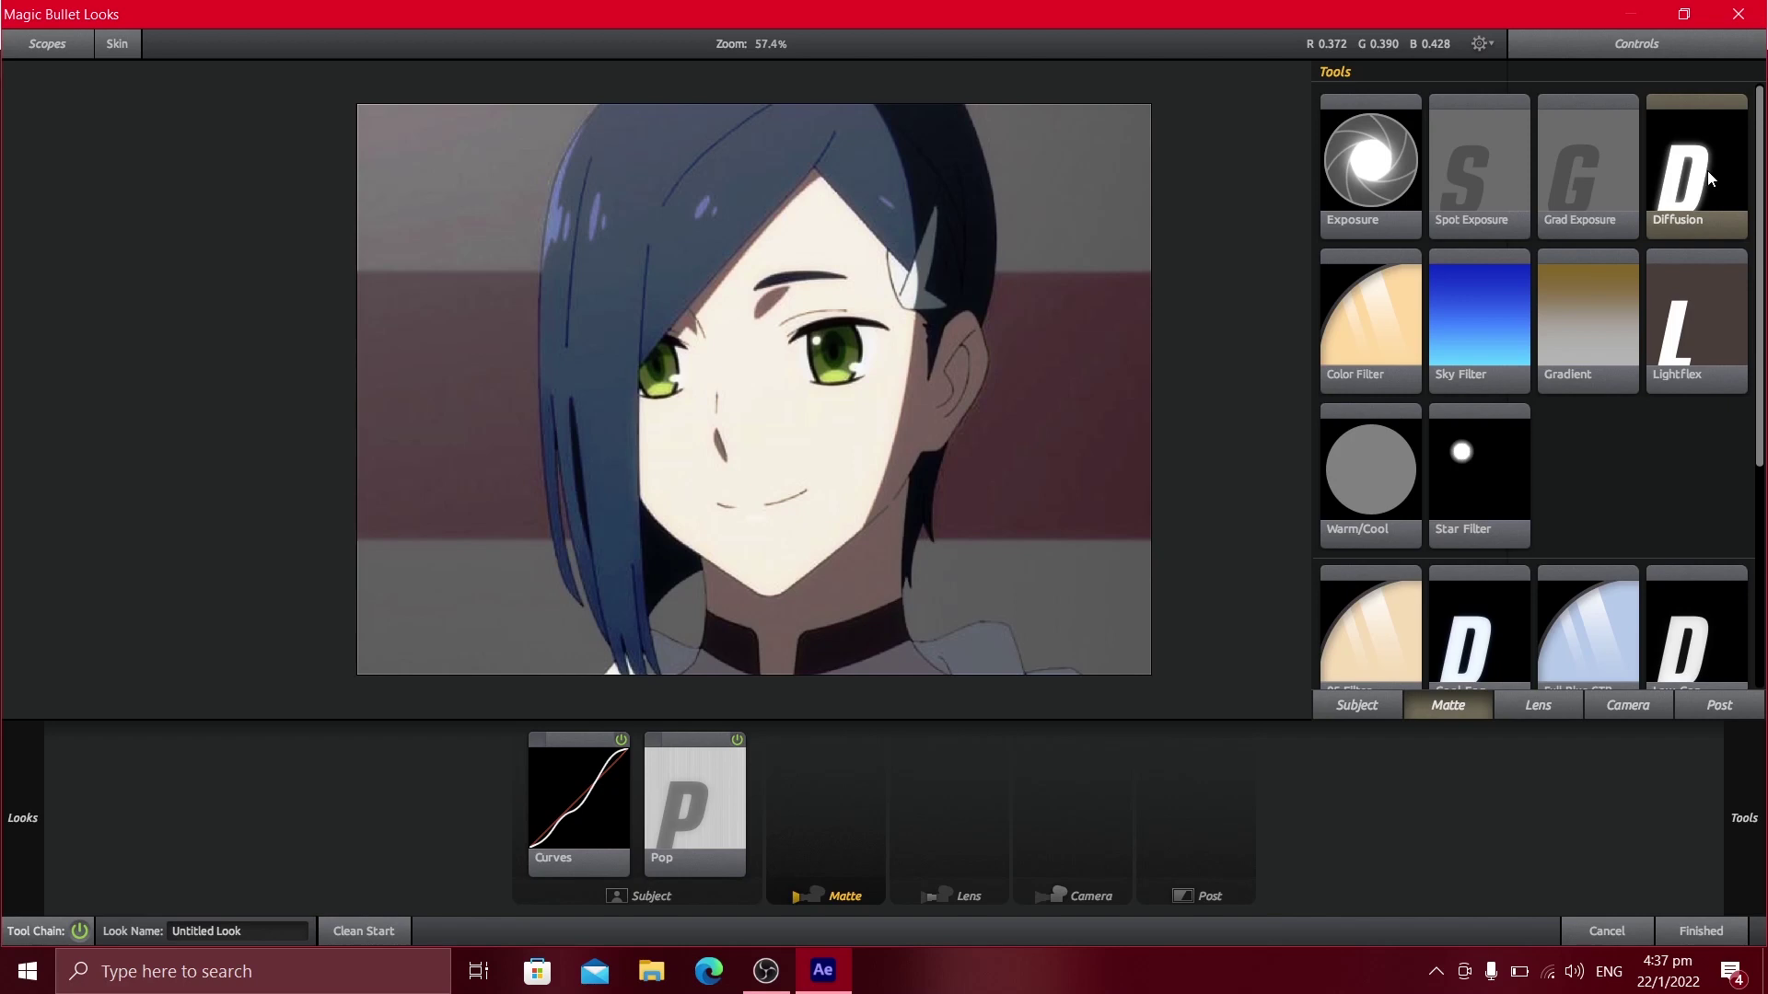
mouse_move(1707, 169)
mouse_down()
mouse_move(1674, 278)
mouse_move(913, 787)
mouse_up()
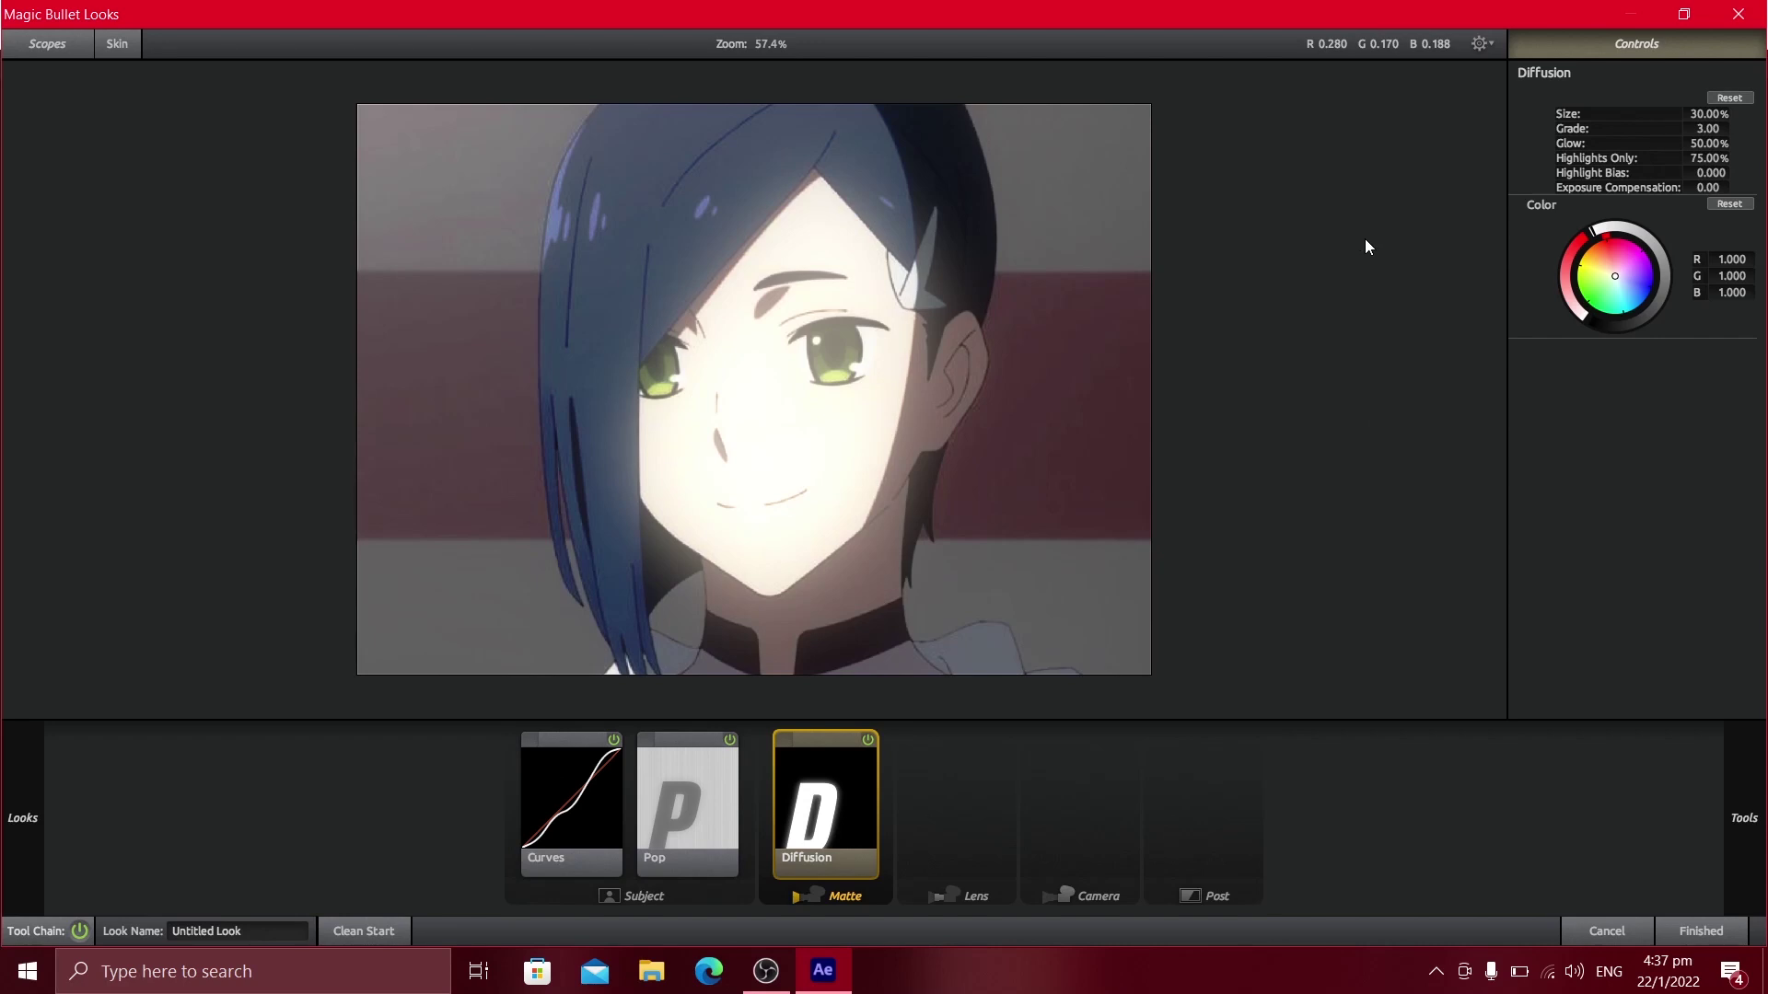
Set the Diffusion Grade to 2.7, Size to about 35% and Highlight Bias to about +0.32
click(1724, 131)
text(2.7)
key(Return)
mouse_move(1705, 115)
mouse_down()
mouse_move(1750, 115)
mouse_move(1708, 114)
mouse_up()
drag(1710, 172, 1727, 172)
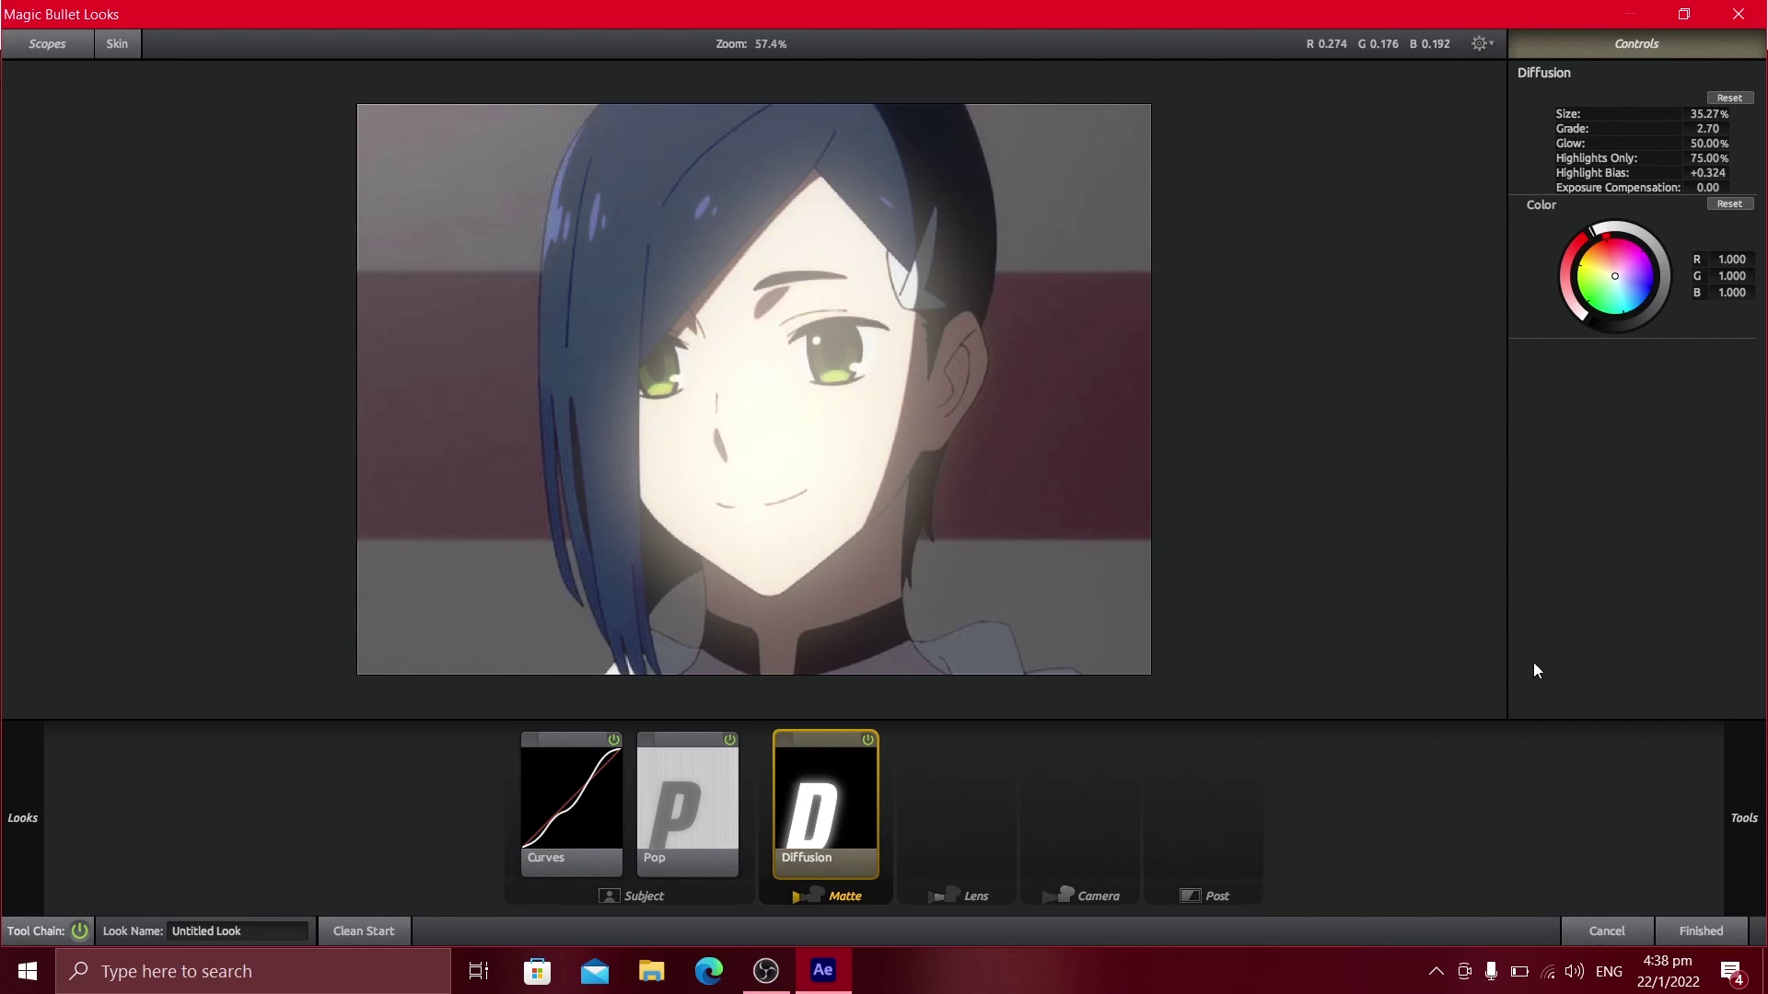
Add the Vignette tool to the Lens stage and set its Radius to 2
mouse_move(1731, 848)
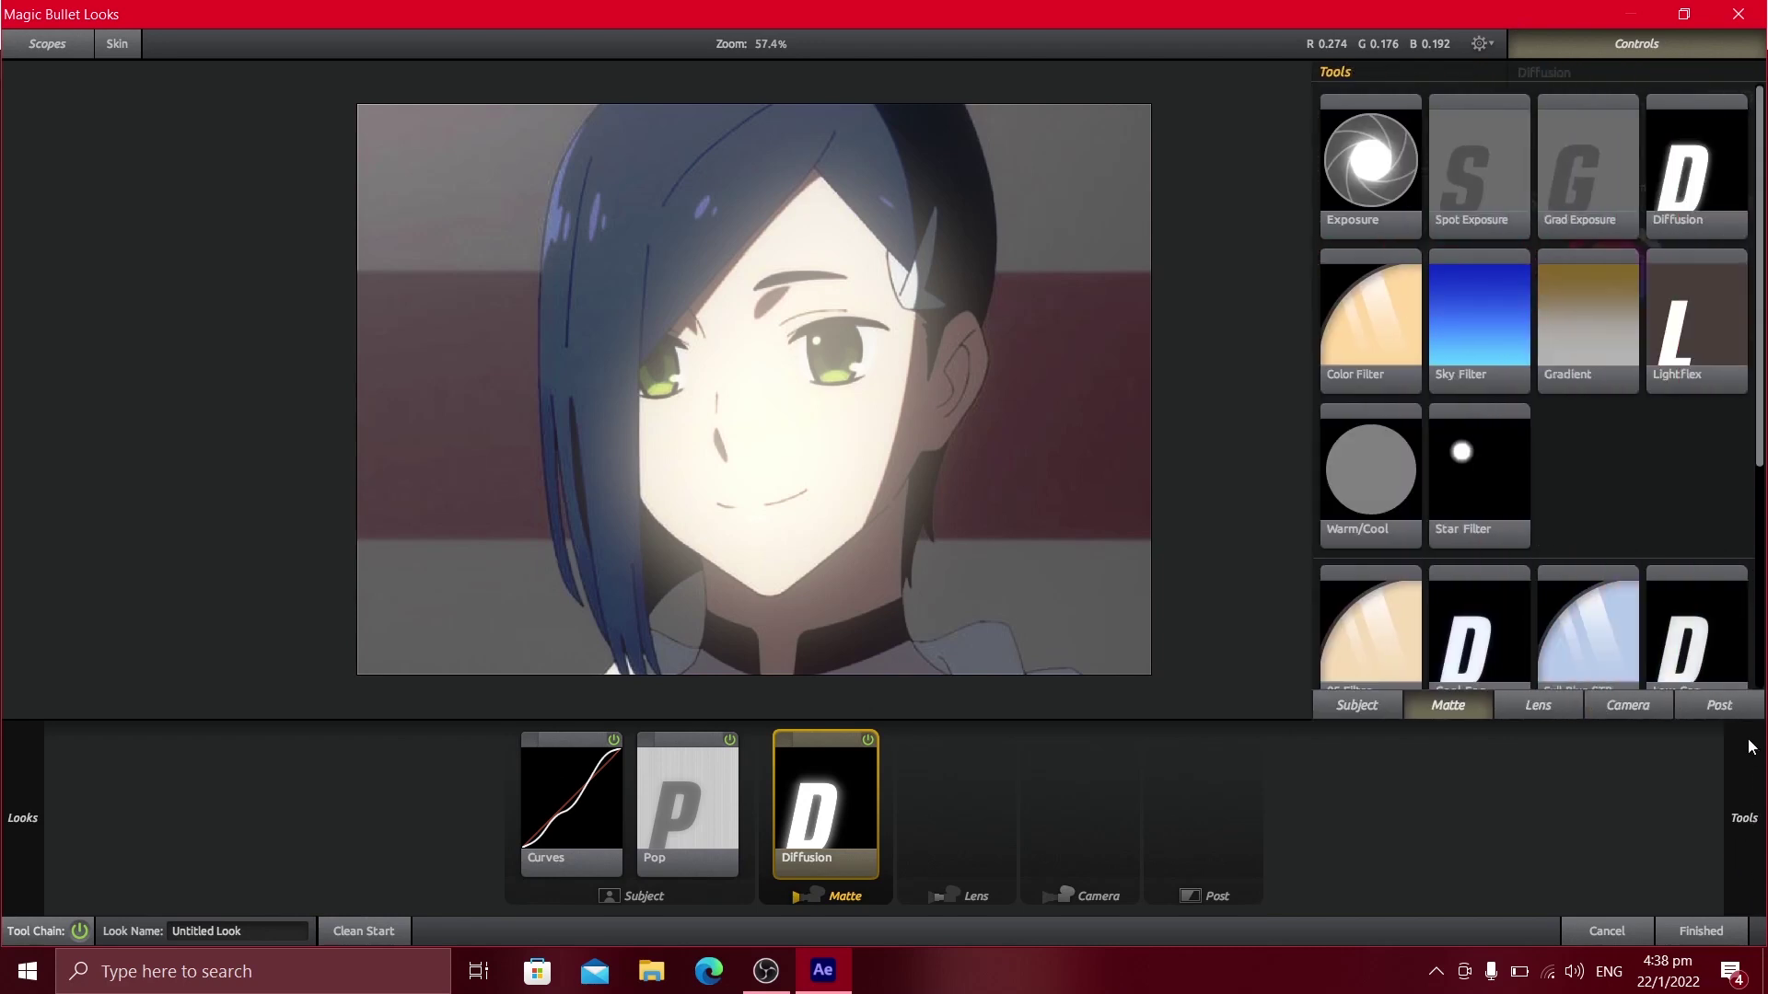
click(1552, 703)
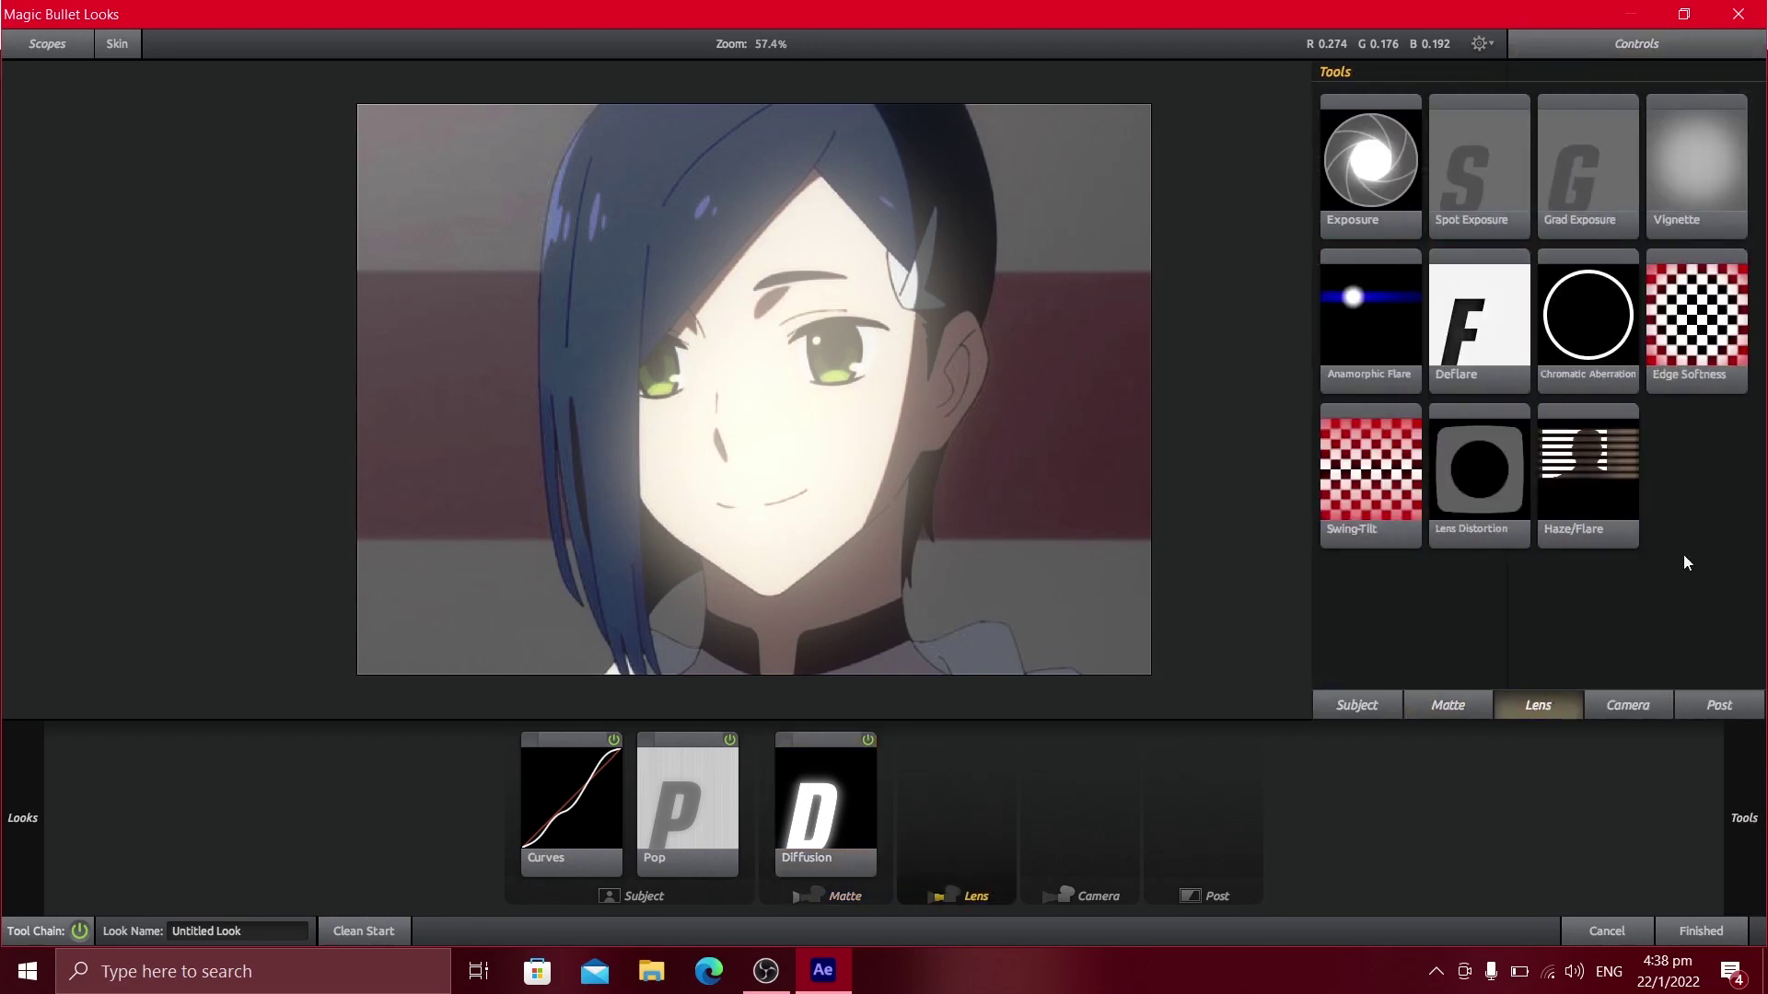
drag(1695, 165, 989, 757)
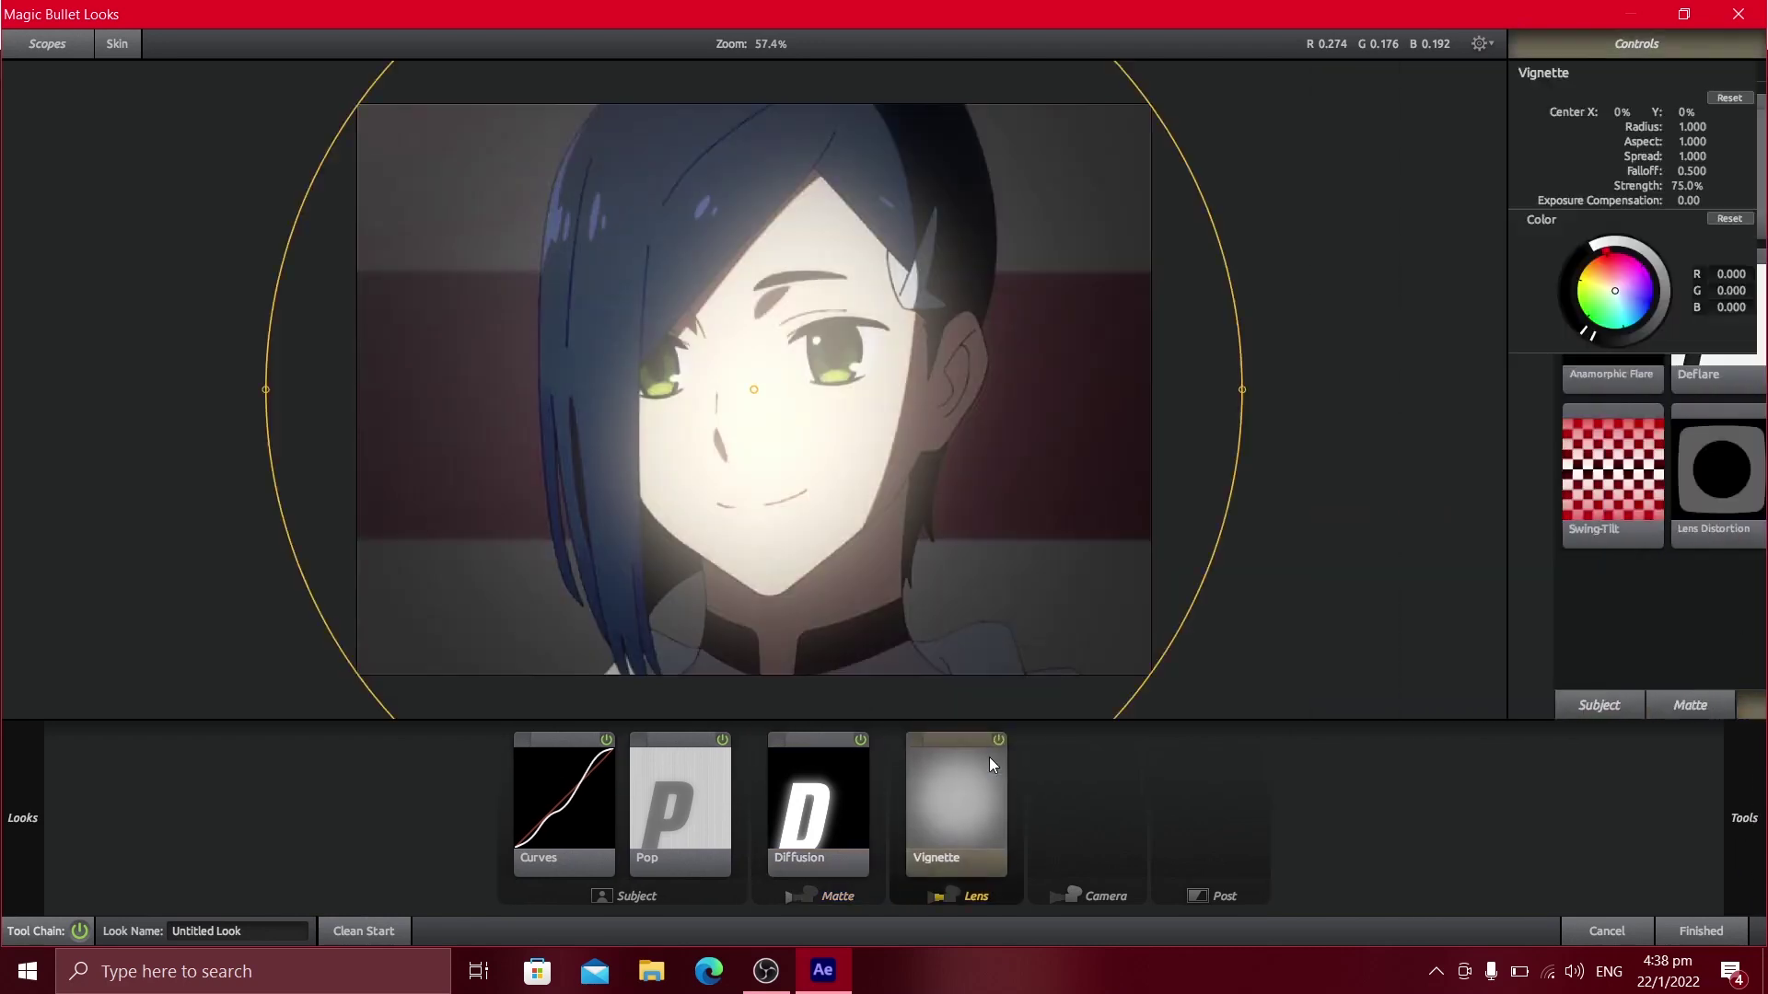
click(1694, 127)
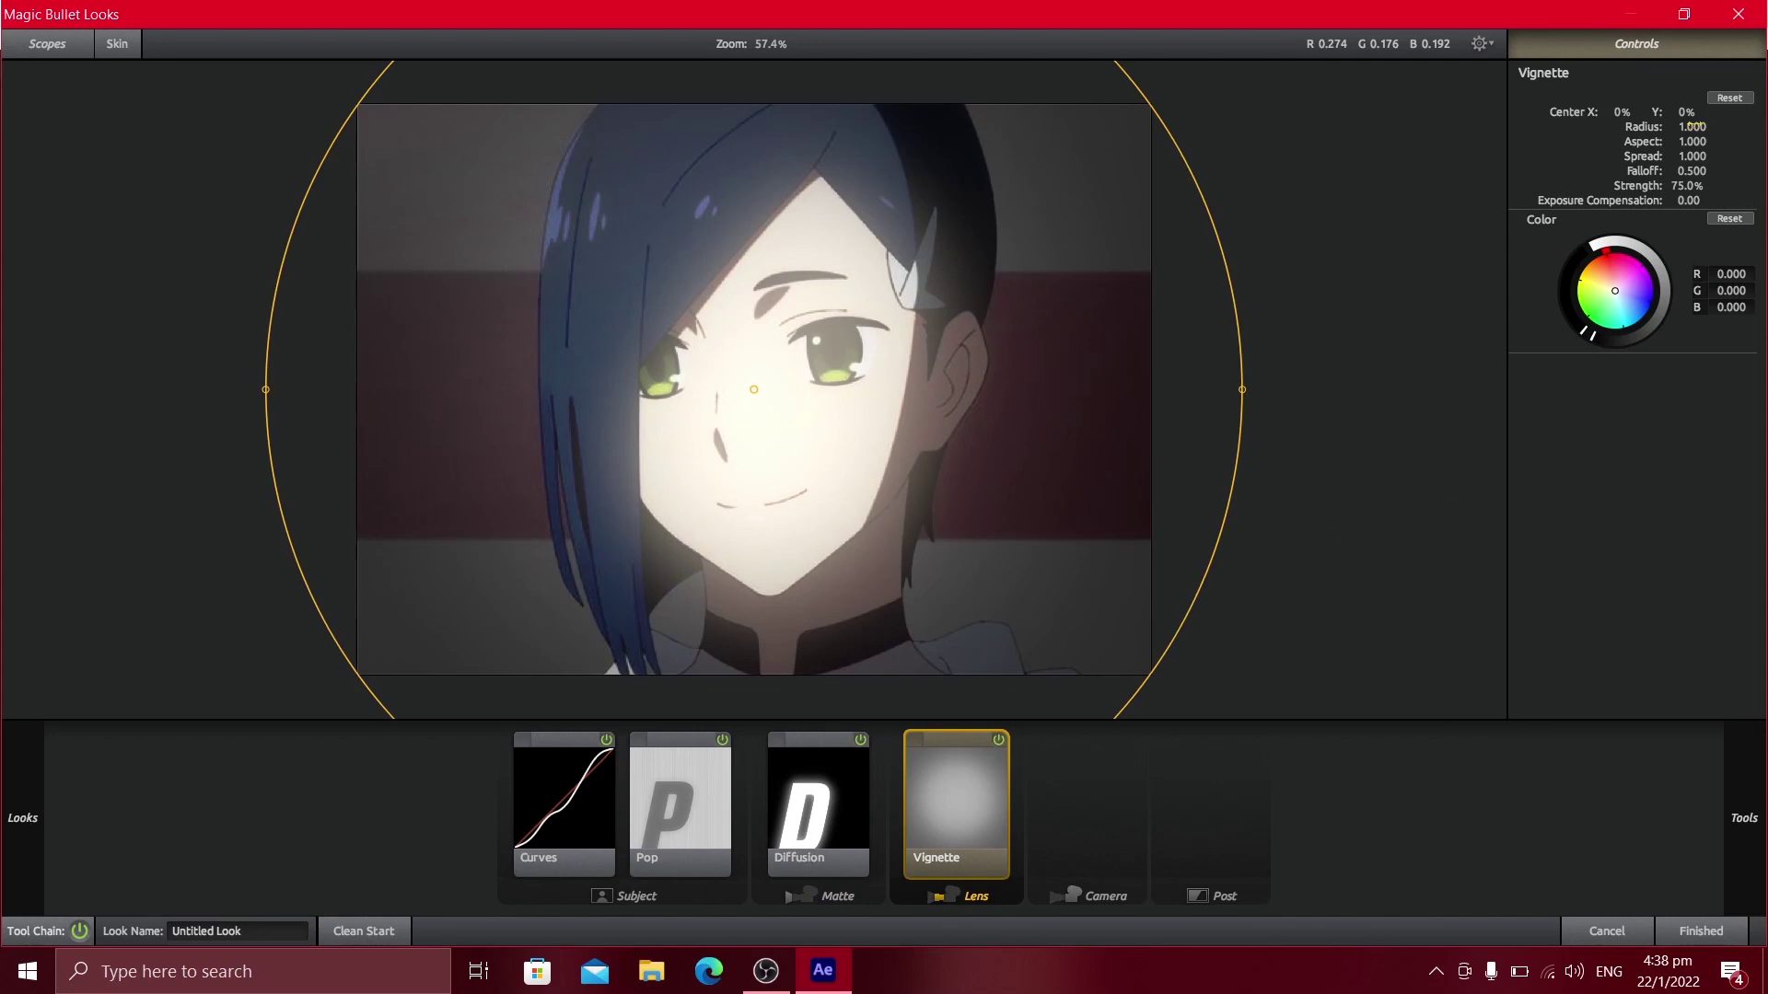
text(2)
key(Return)
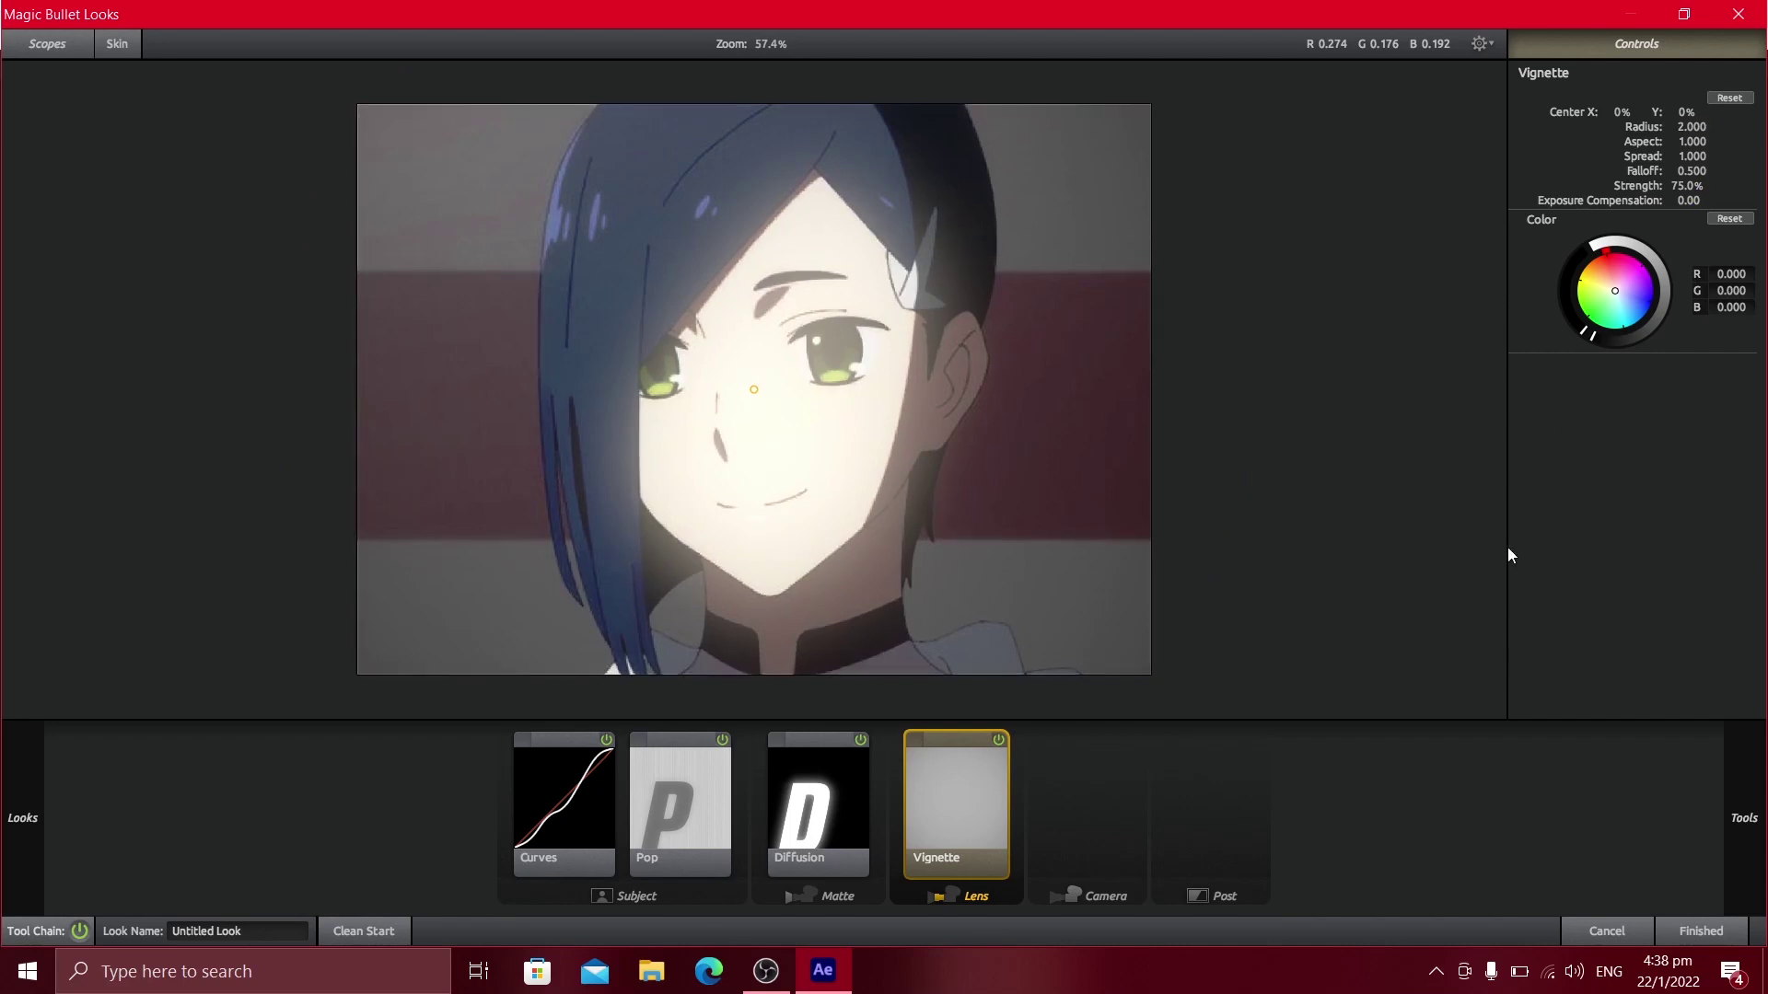
Add the Haze/Flare tool to the Lens stage with a Matte Box Size of 0% and a nearly white tint colour
mouse_move(1760, 898)
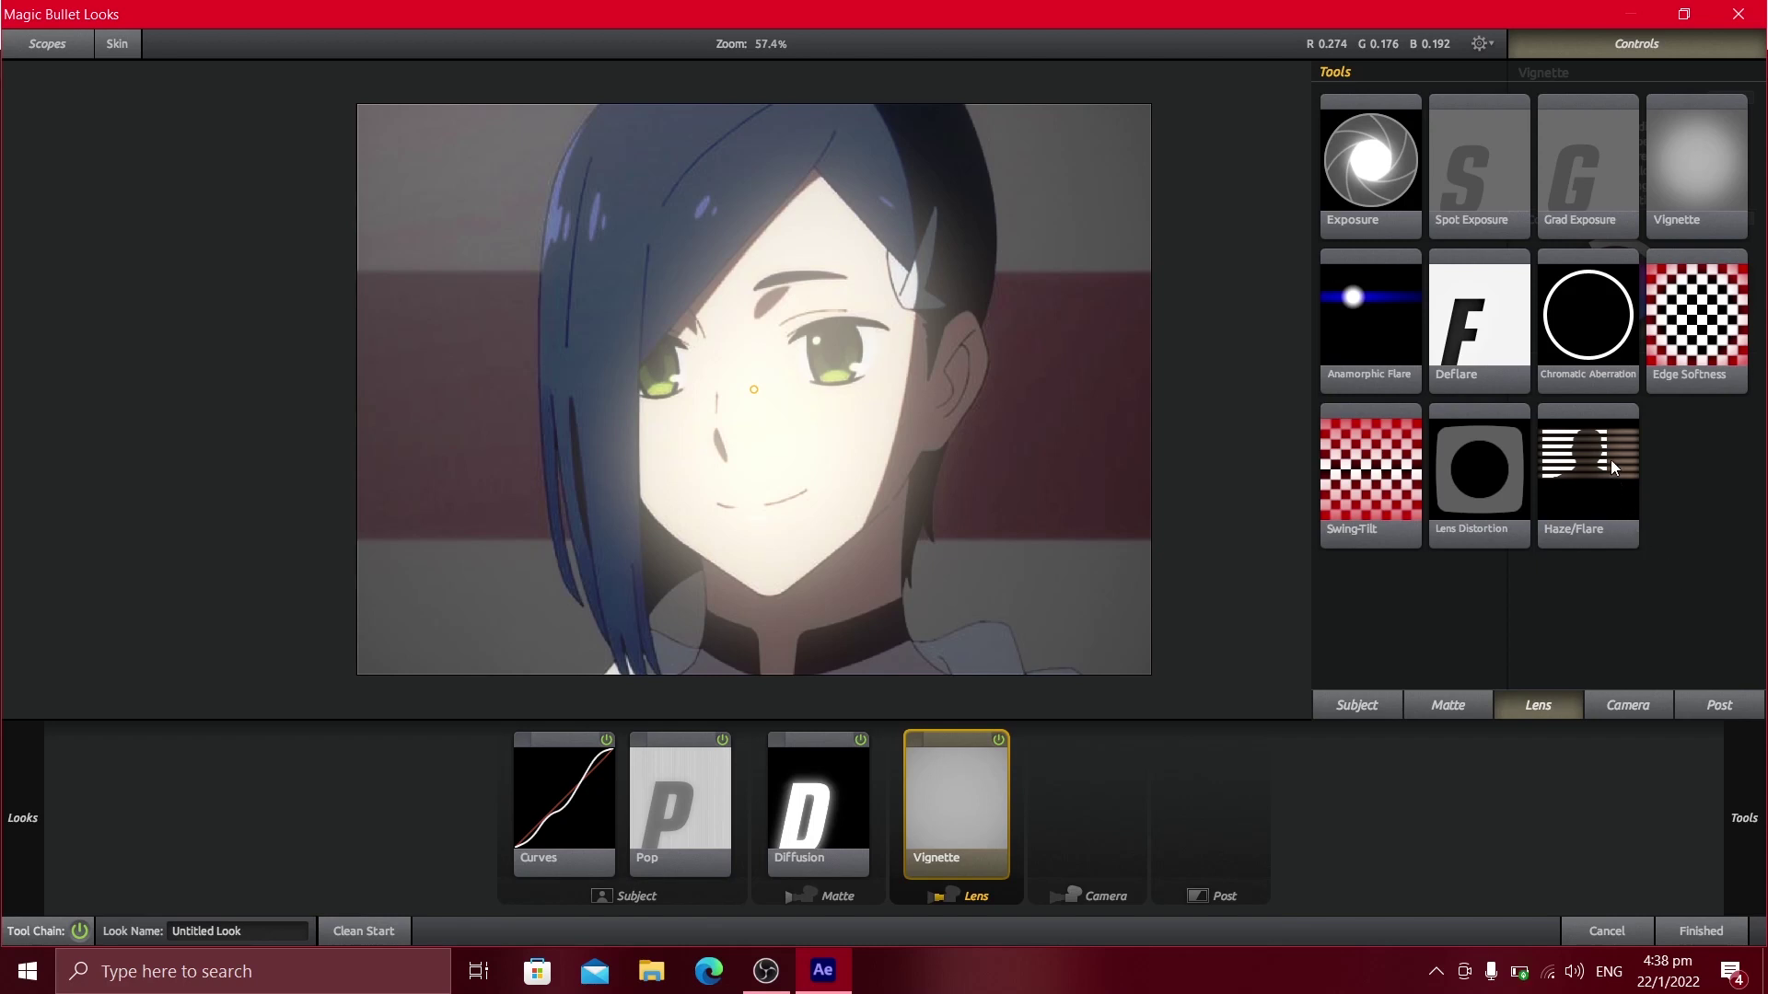
drag(1611, 464, 1091, 792)
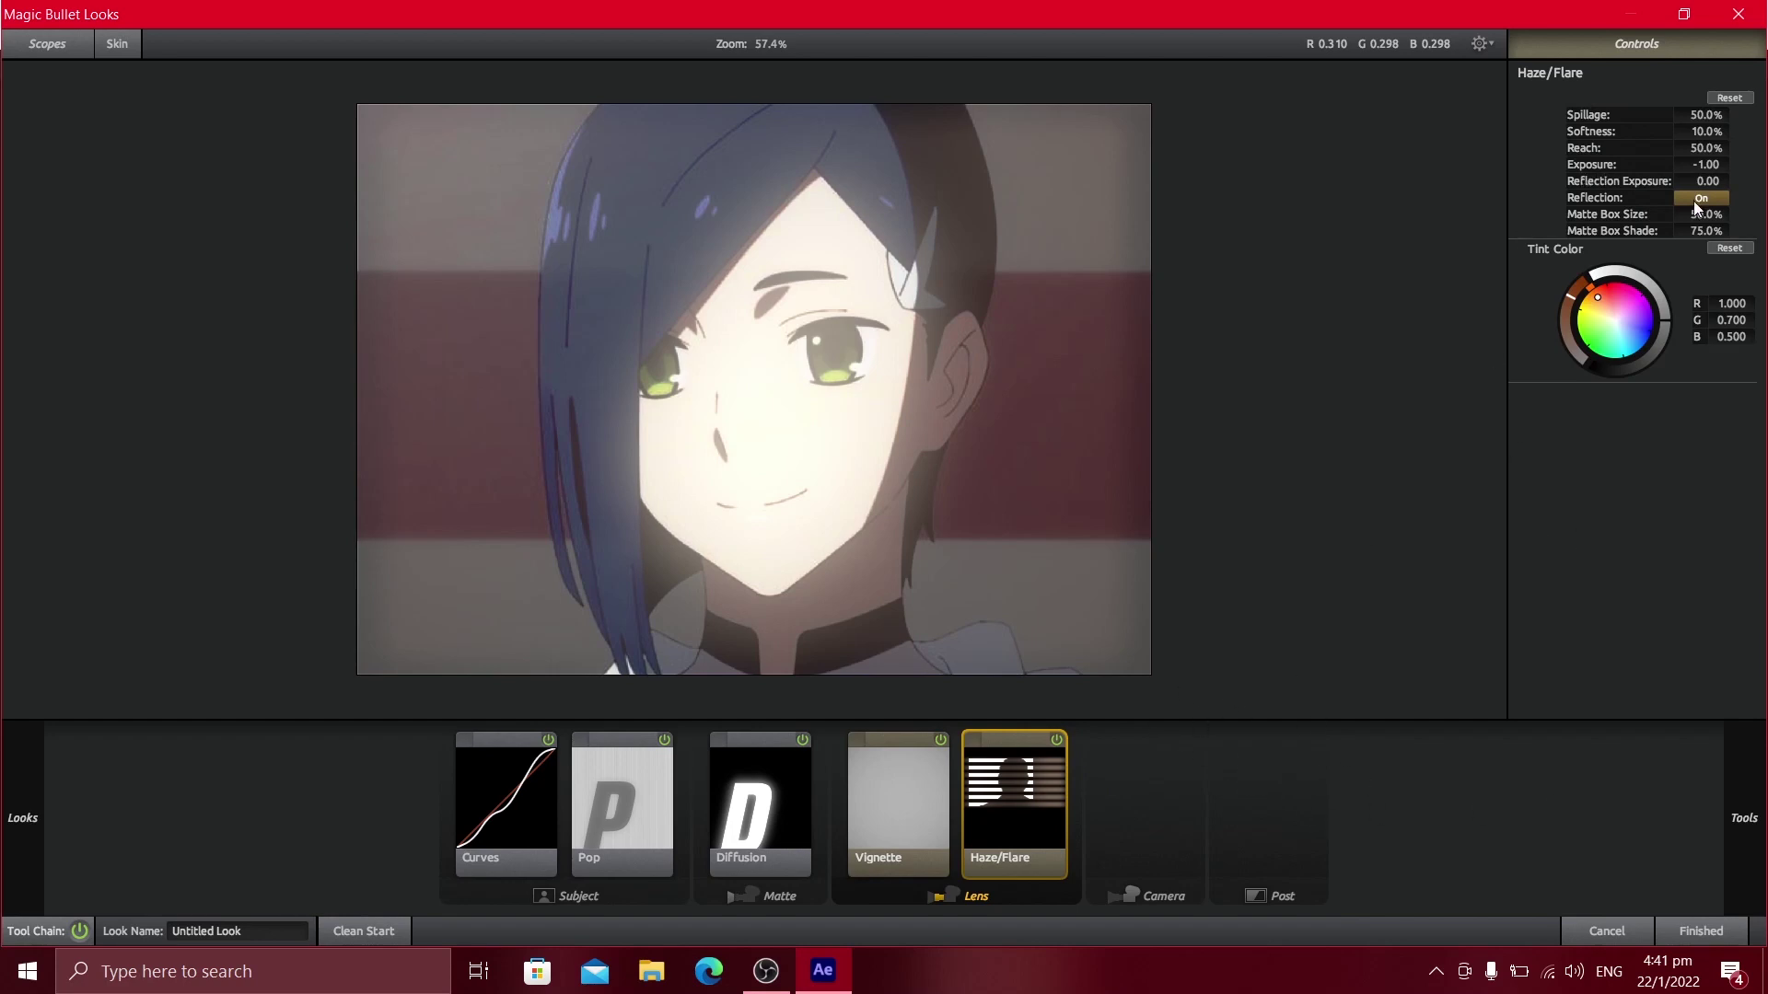
drag(1657, 213, 1583, 214)
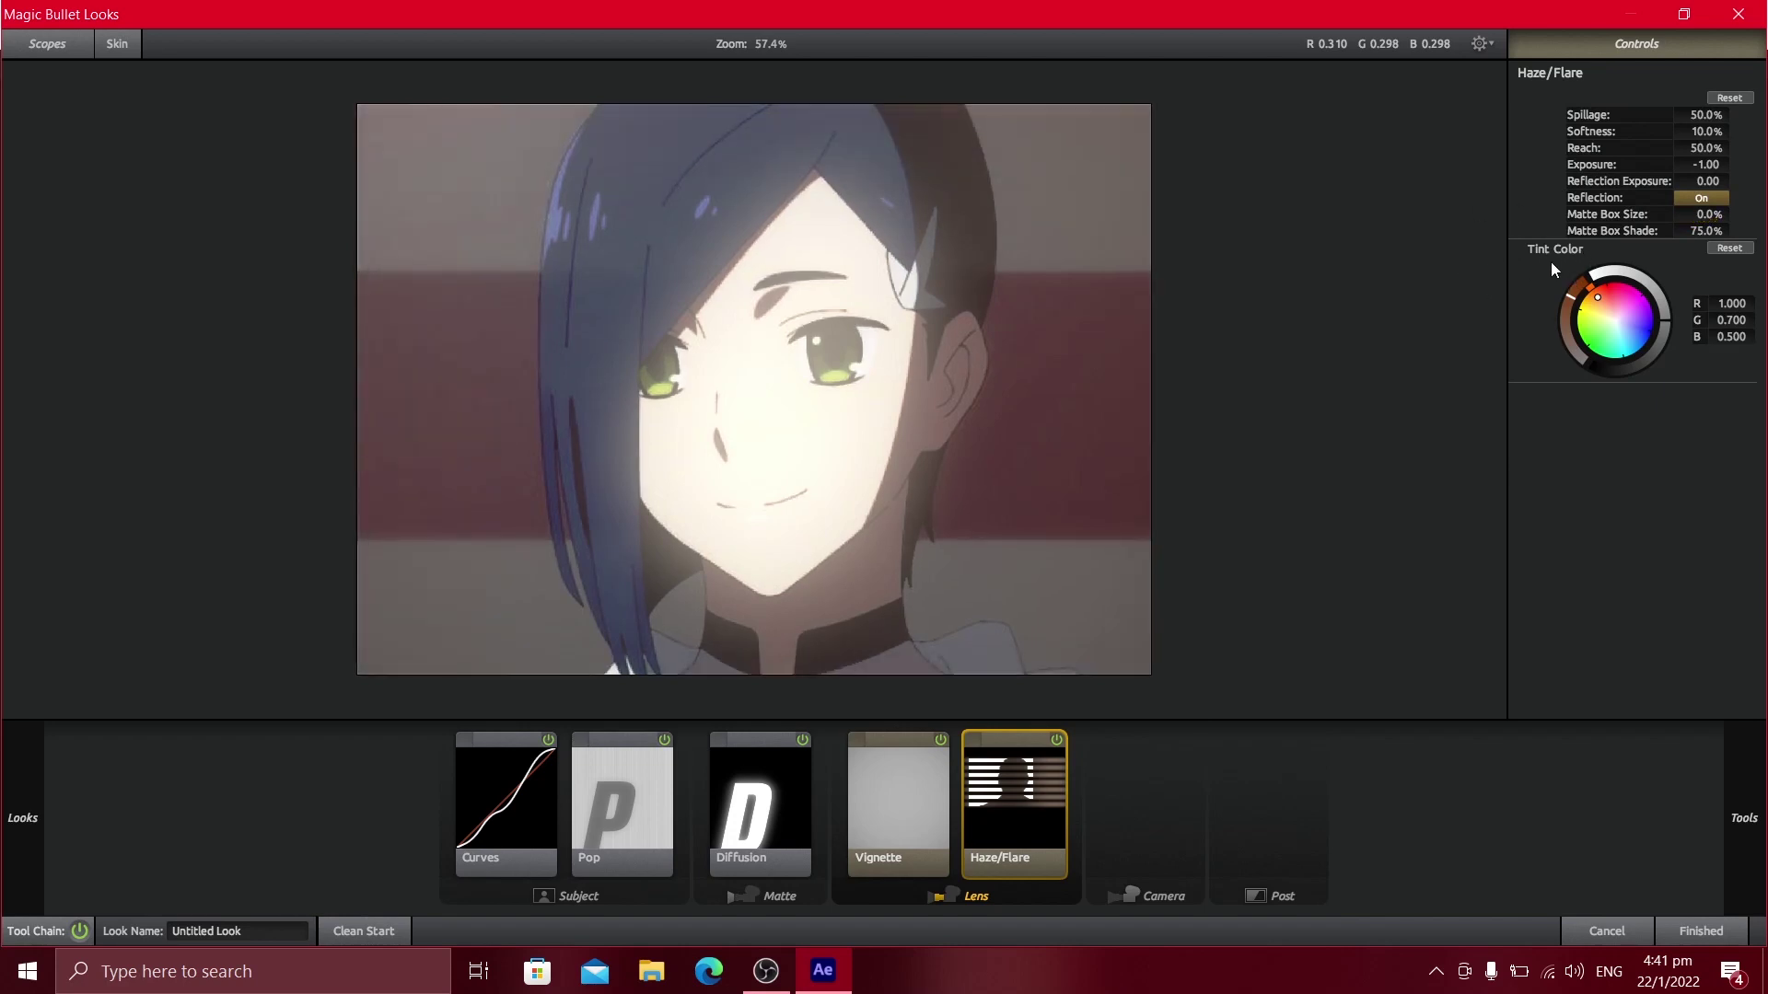
drag(1597, 297, 1617, 318)
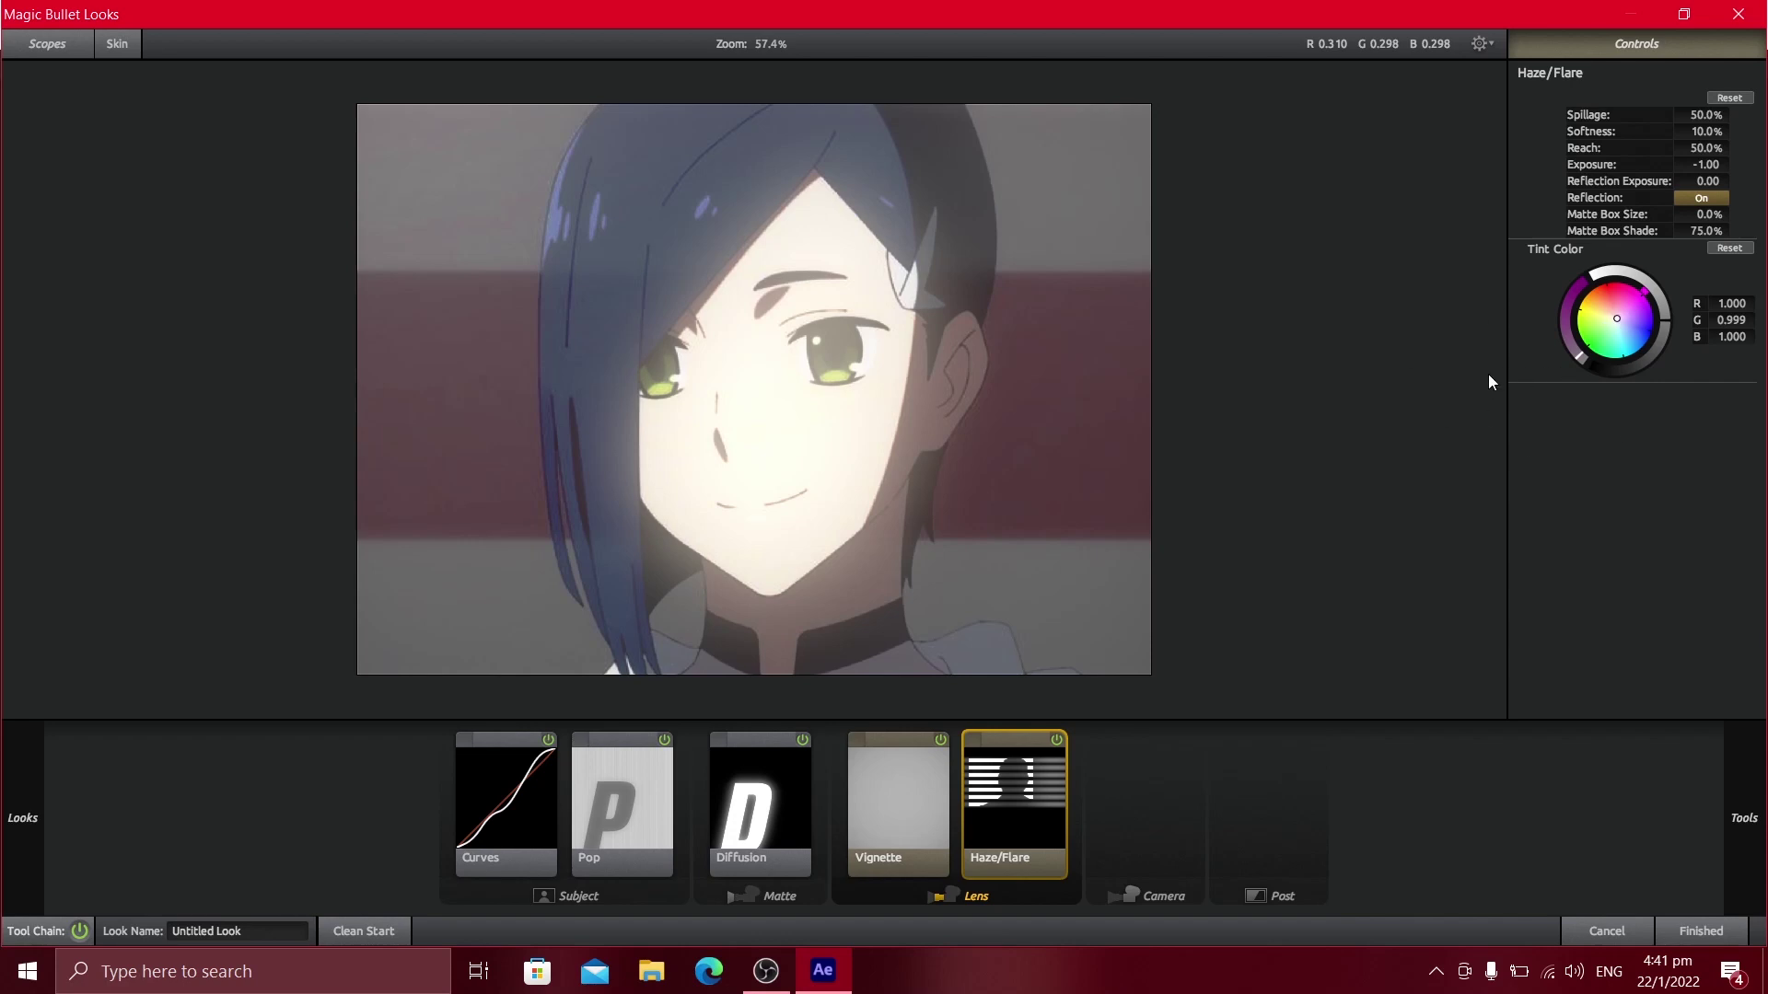
Set the Haze/Flare Softness to 75% and Reach to 0%
click(1700, 131)
text(75)
key(Return)
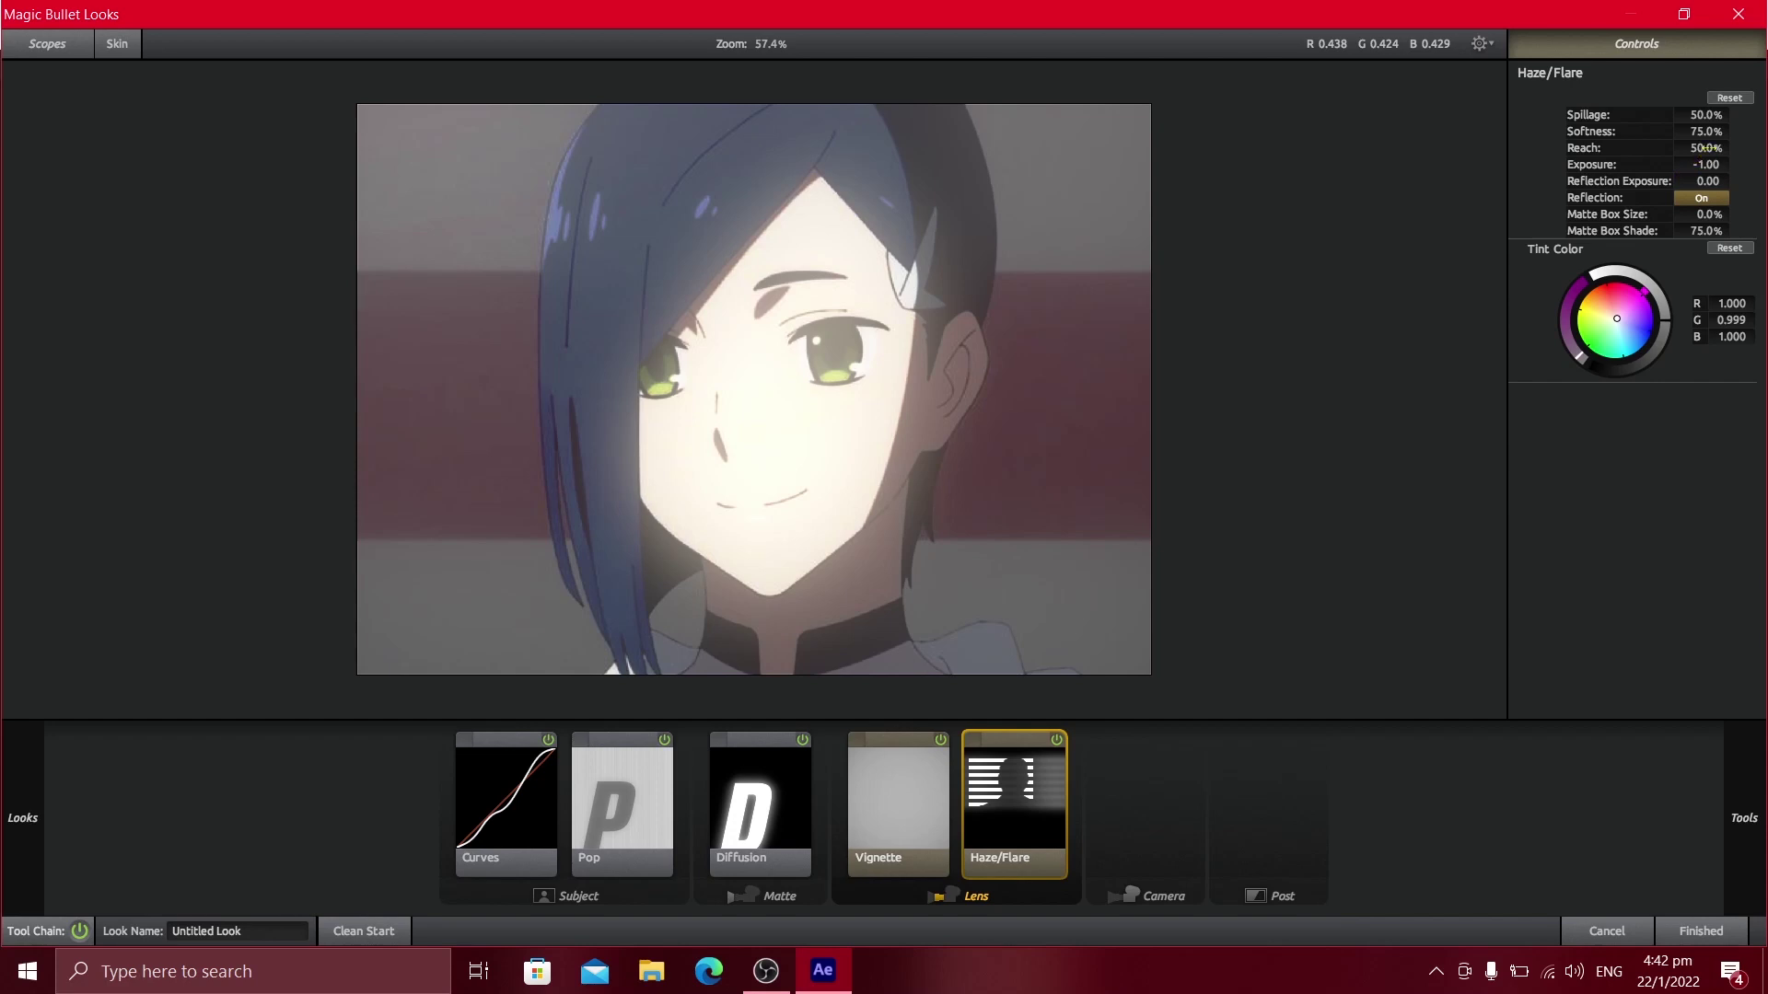
click(1705, 147)
text(0)
key(Return)
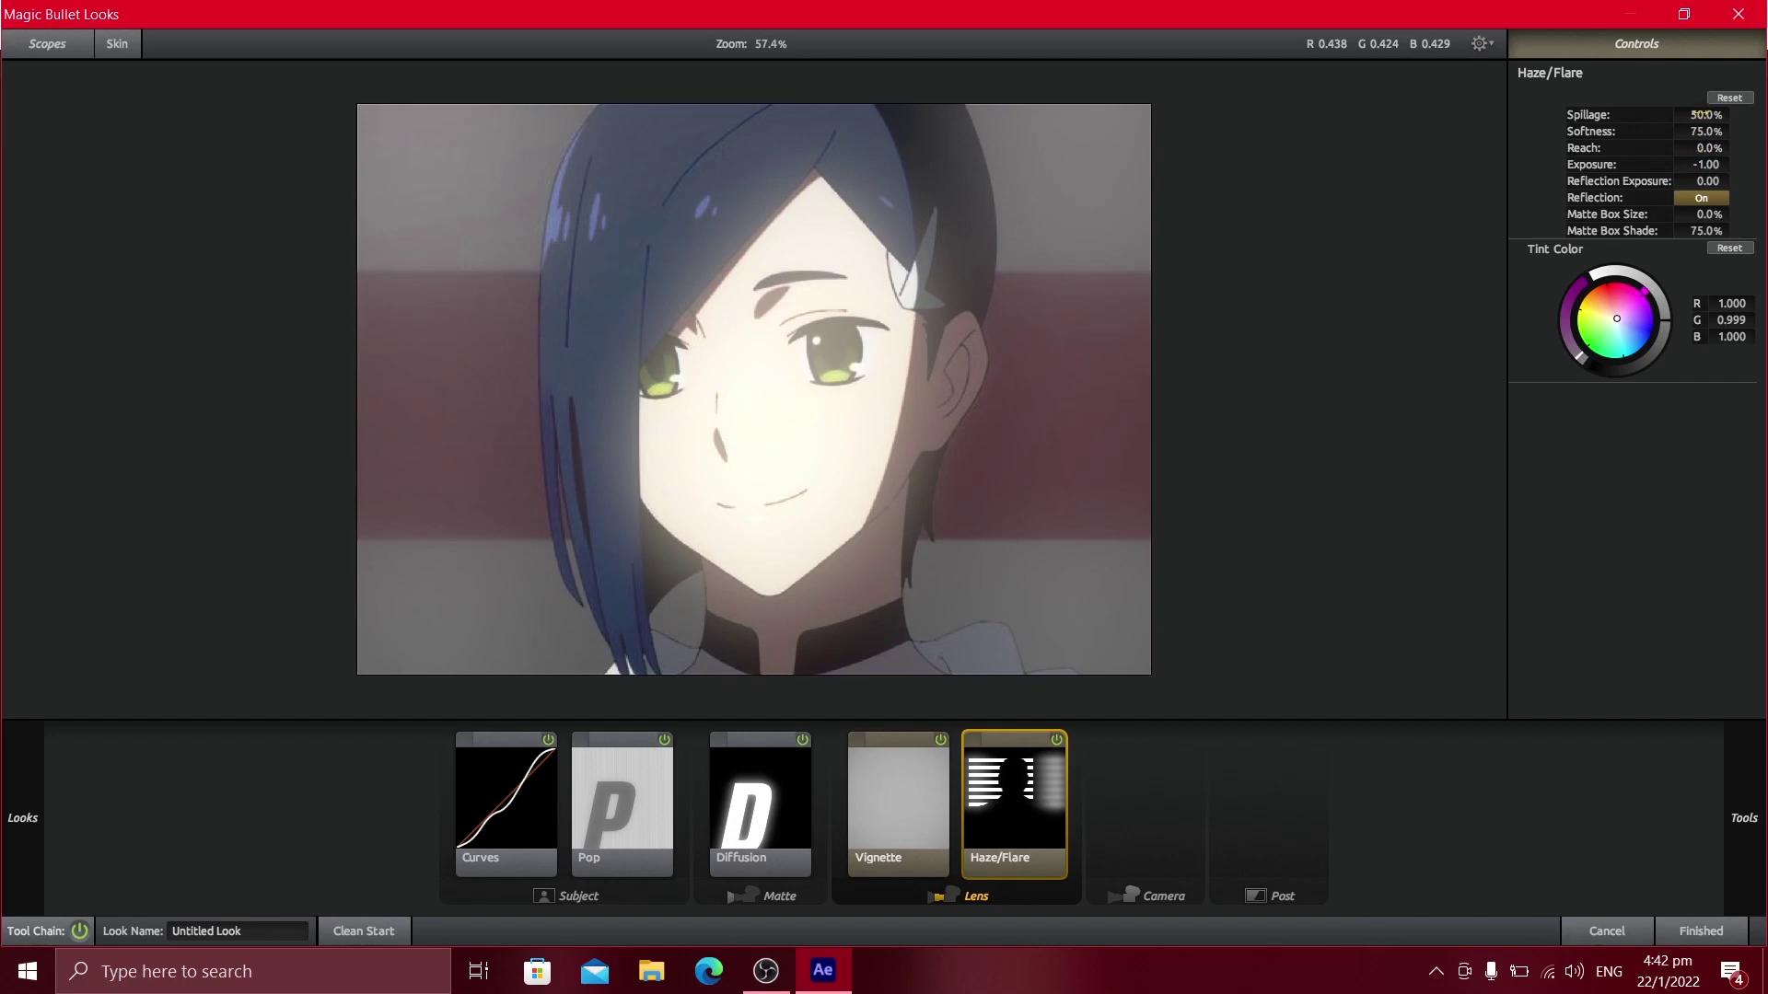
Try a Haze/Flare Spillage of 55% and settle on 44%
click(1703, 114)
text(33)
key(Return)
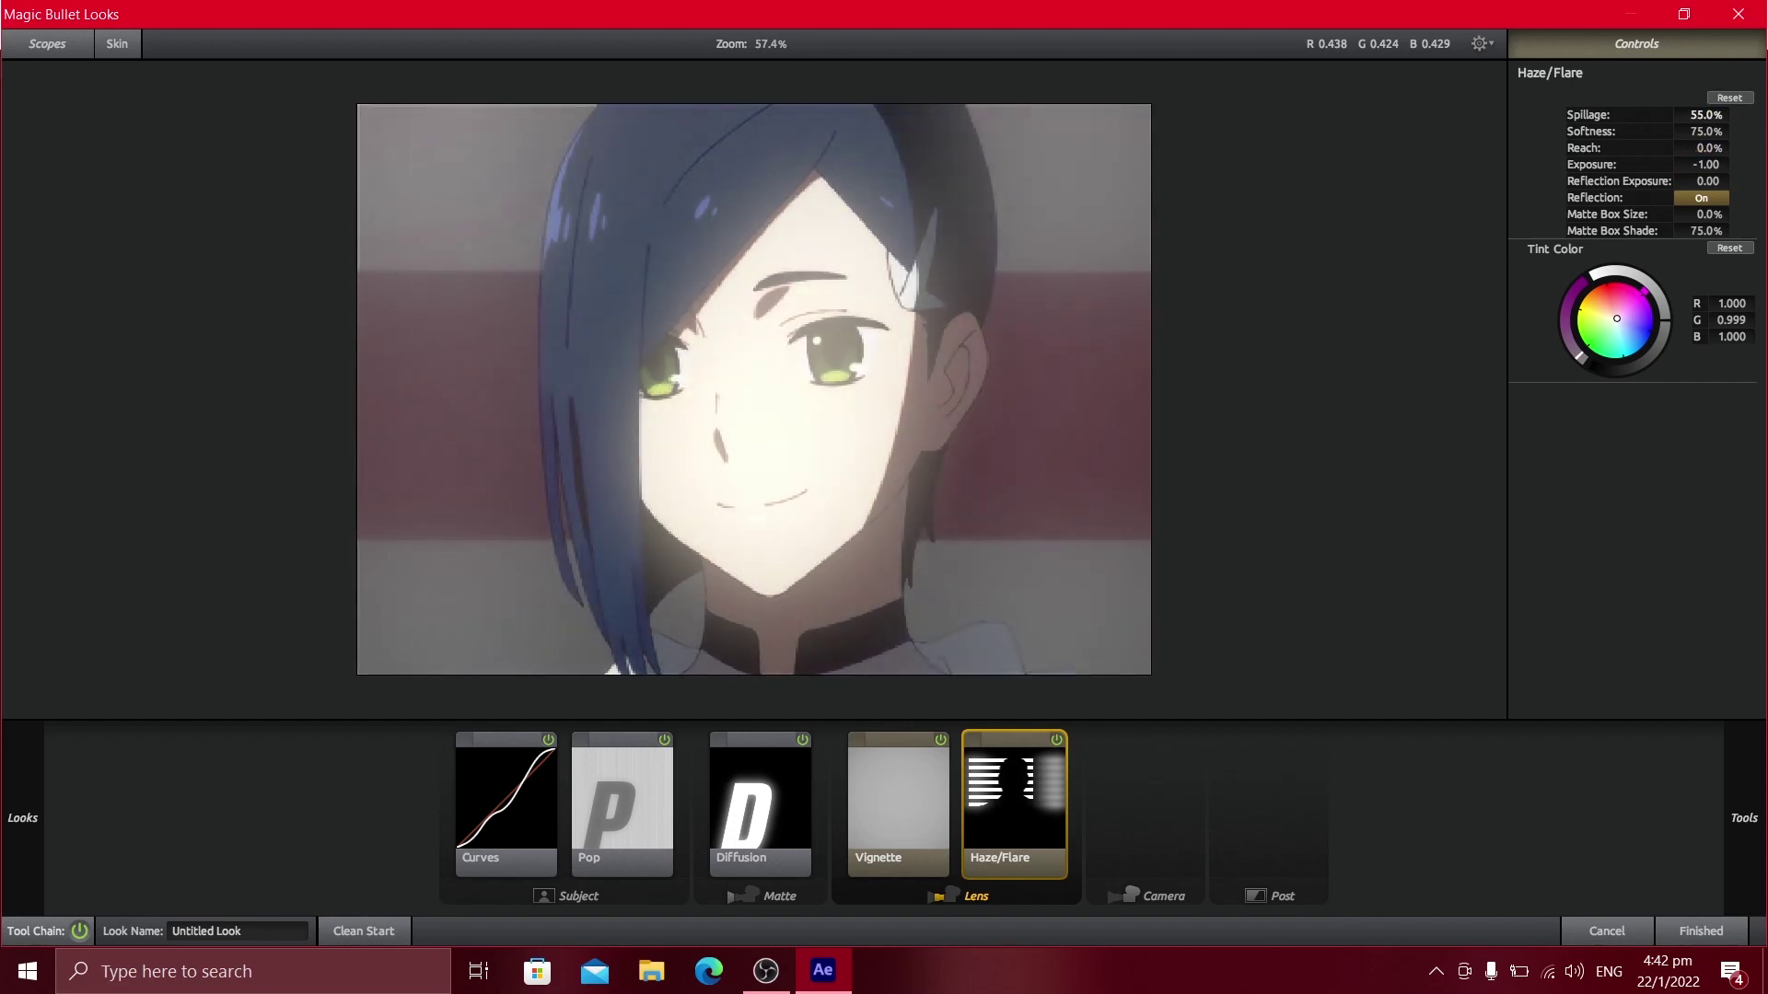
click(1703, 114)
text(44)
key(Return)
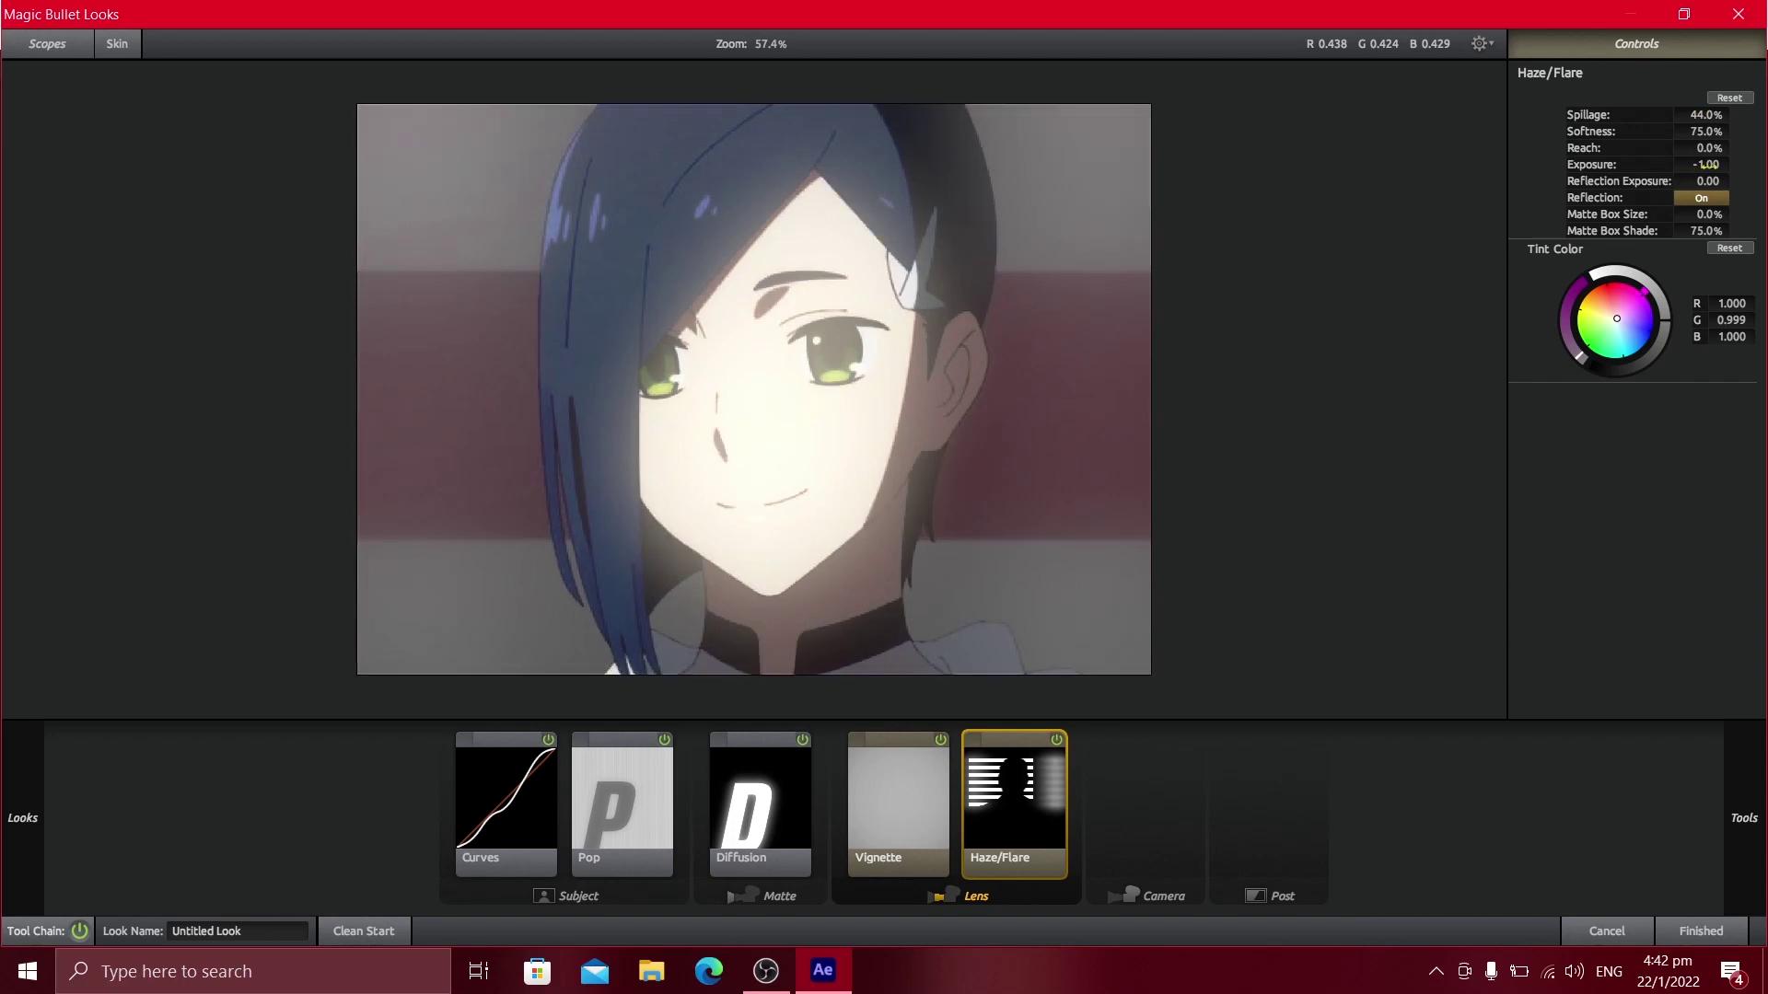
Raise the Haze/Flare Exposure to +2.50 and on to +3.00, comparing the image with the tool off and on
click(1705, 163)
text(2.5)
key(Return)
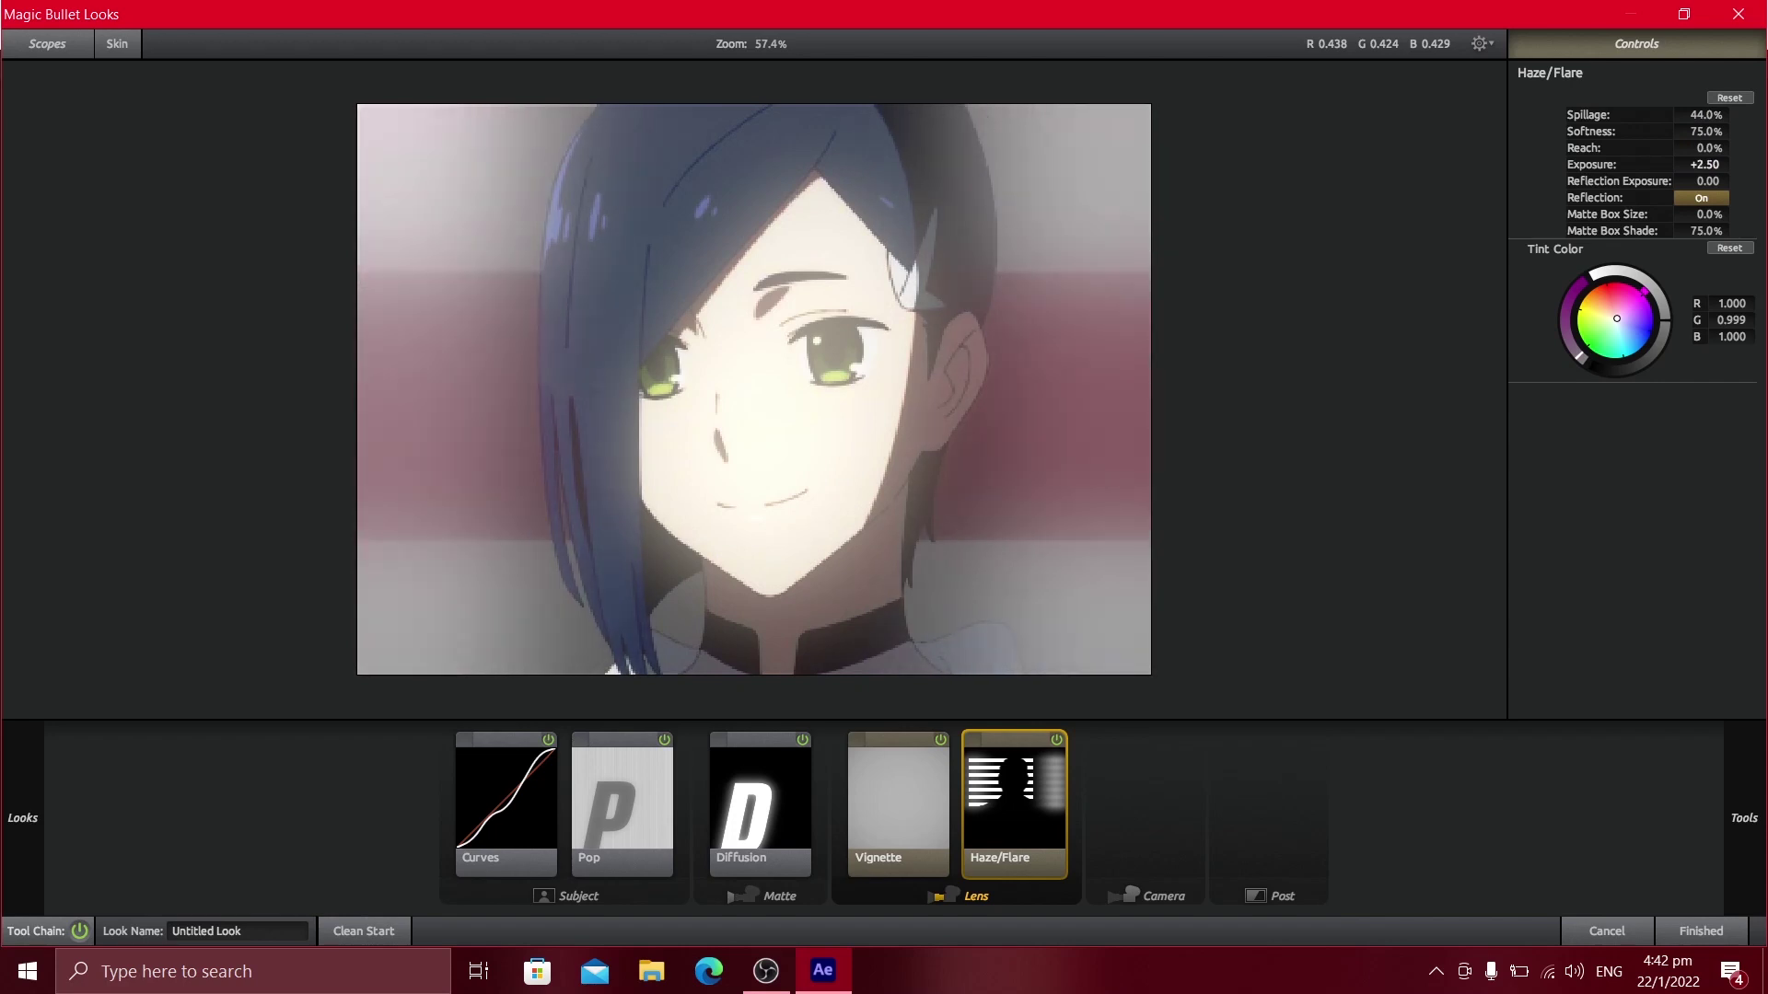
click(1705, 164)
text(3)
key(Return)
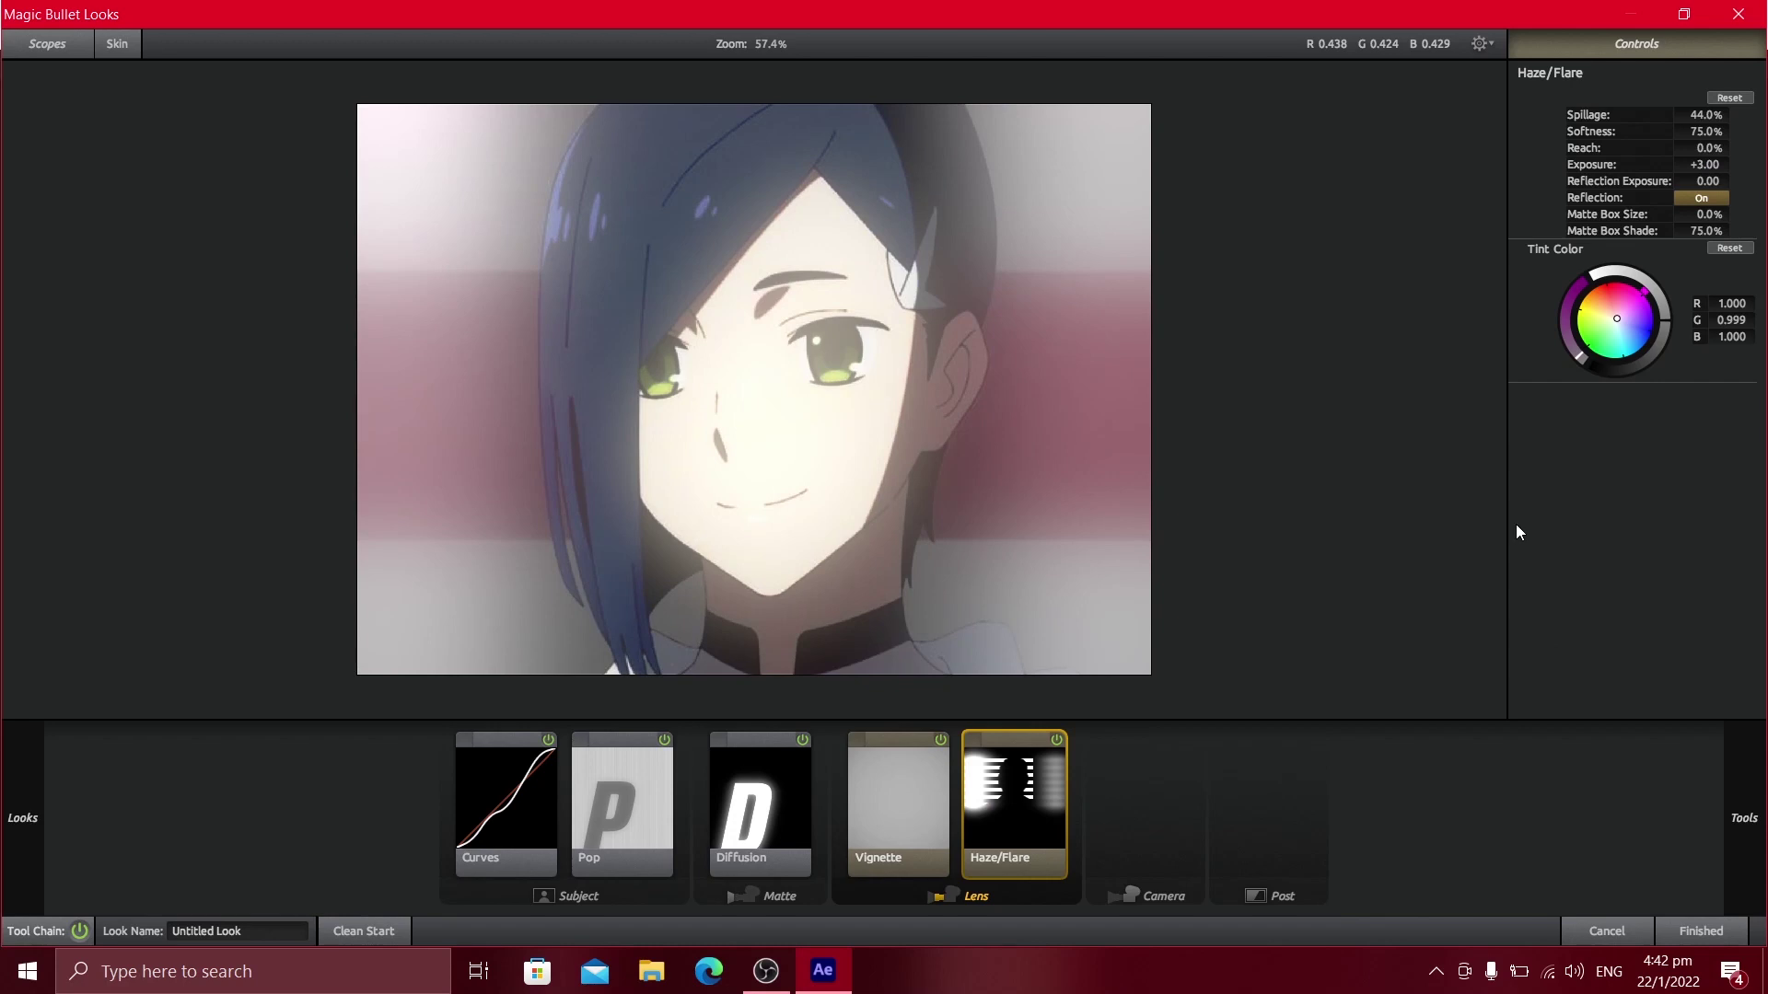
click(1056, 739)
click(1058, 738)
Add the 2-Strip Process tool to the Camera stage with Green Sensitivity at 100% and compare the image with it off and on
mouse_move(1733, 815)
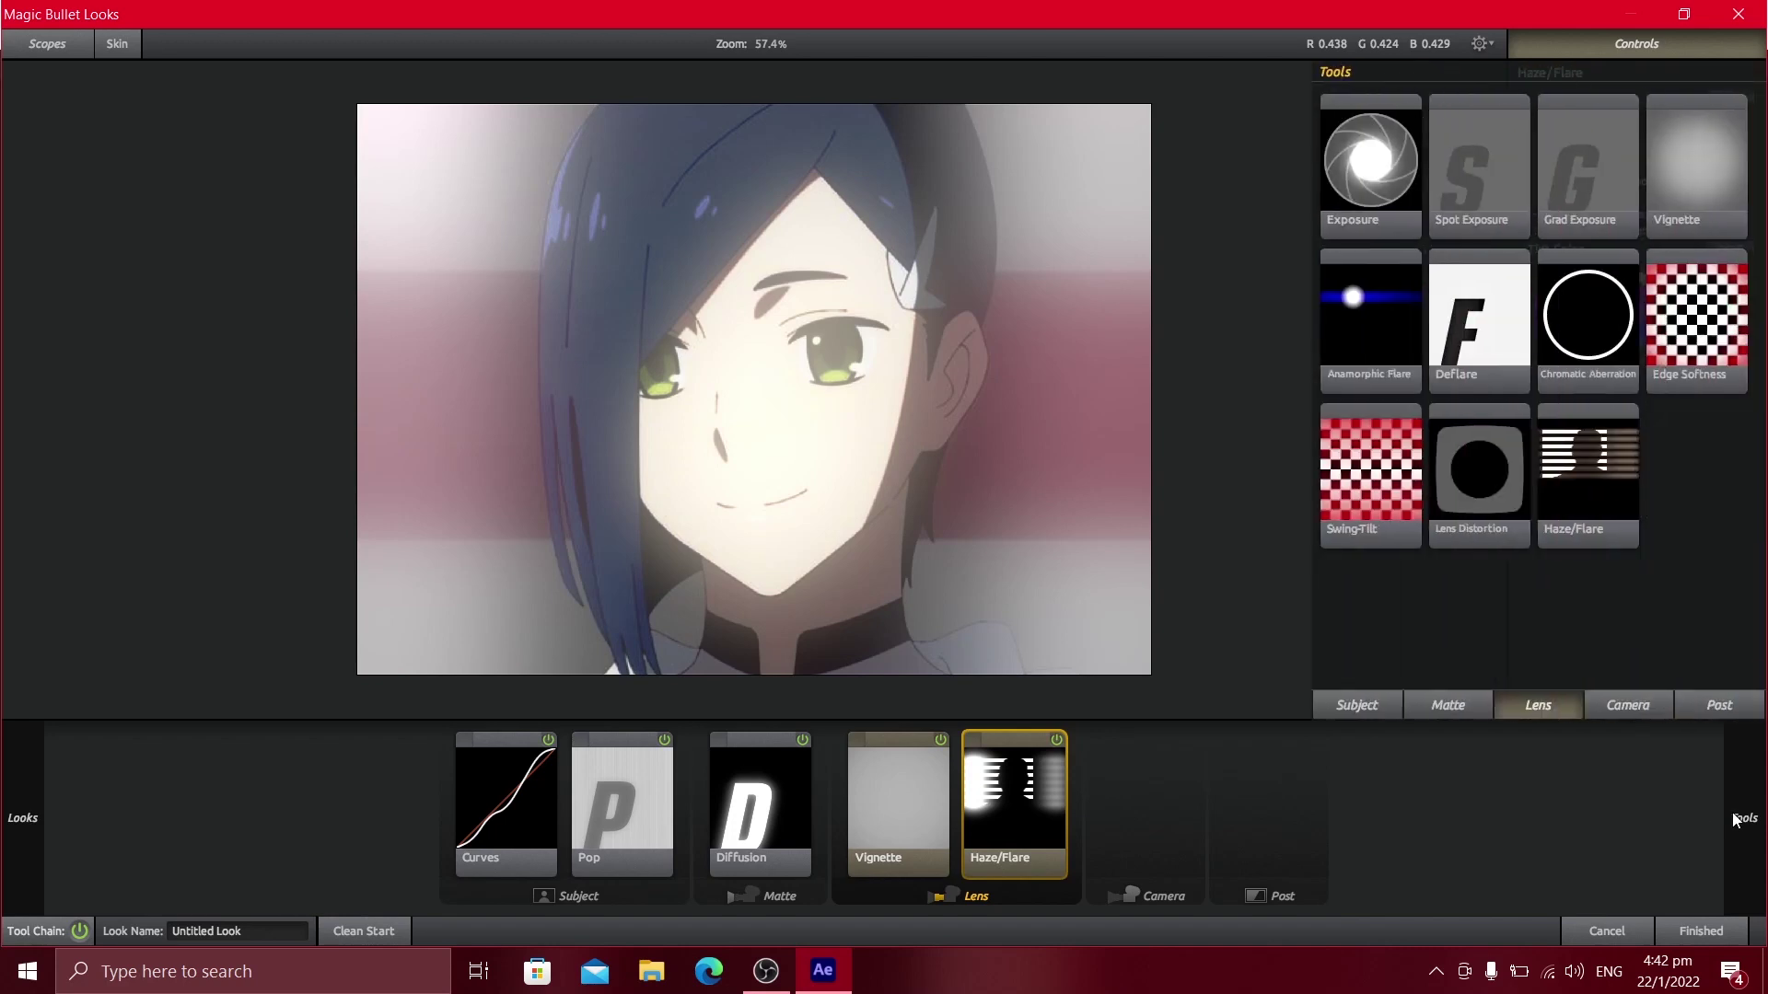
click(1644, 708)
scroll(1357, 461, down, 2)
drag(1357, 461, 1151, 761)
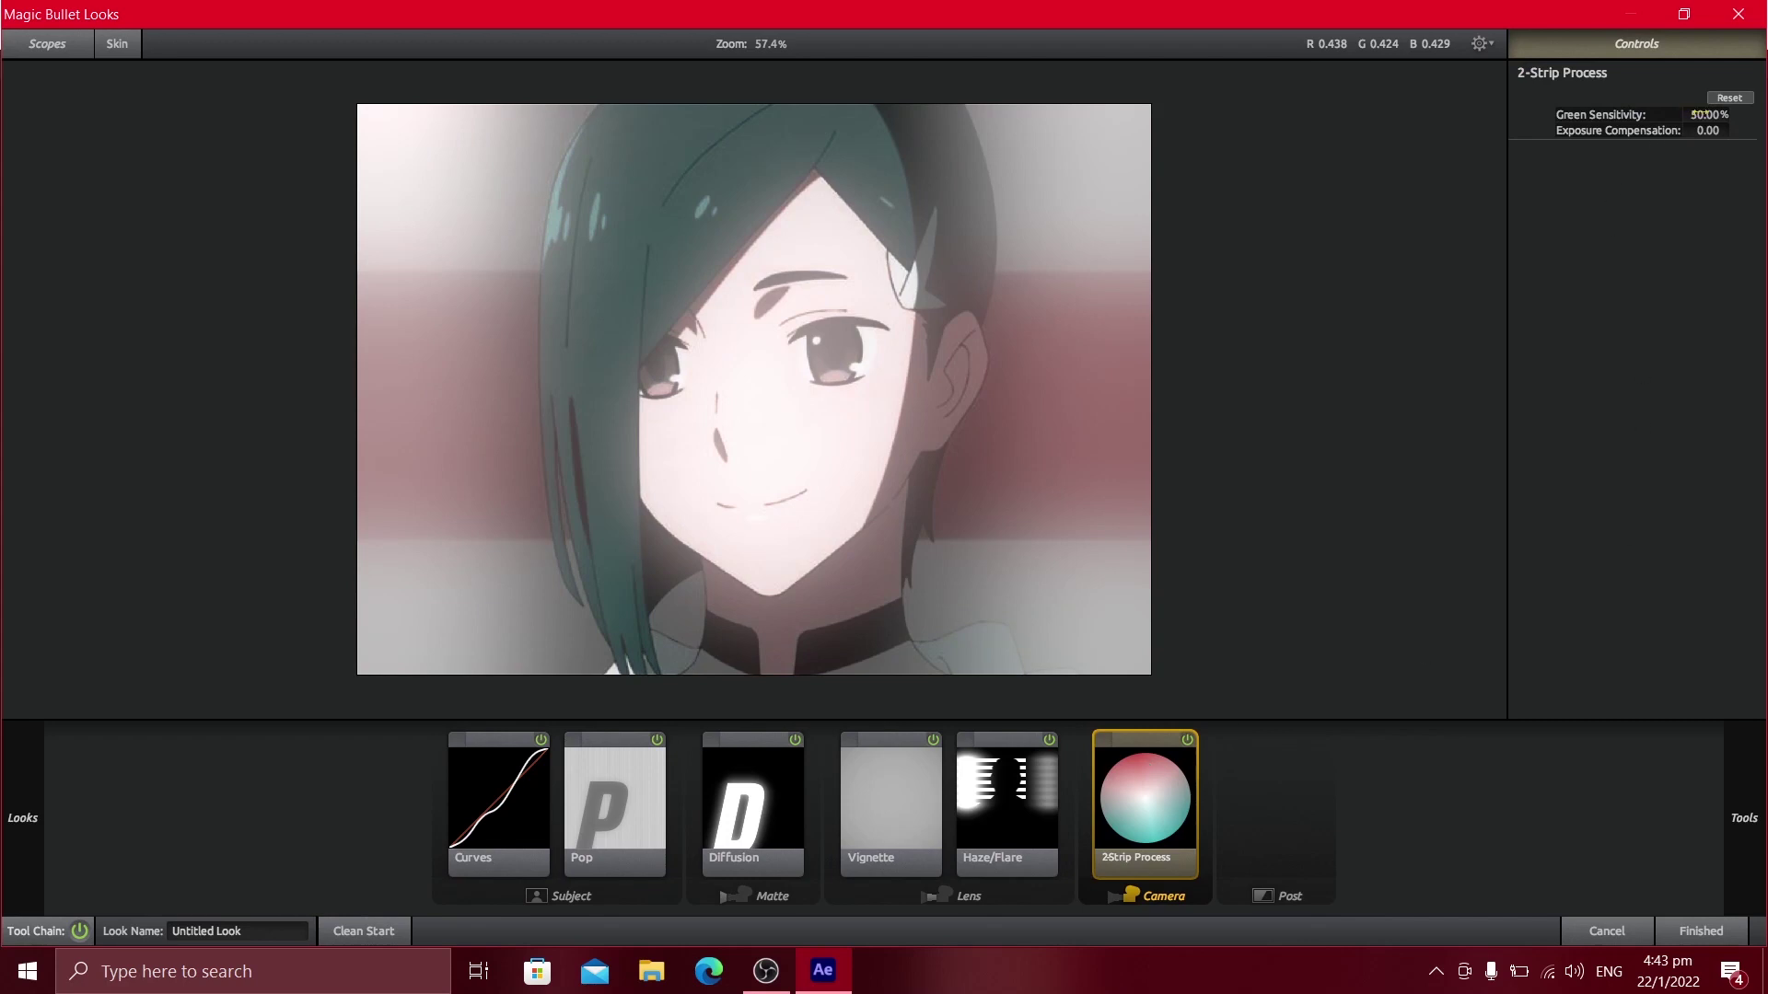
click(1708, 112)
text(100)
key(Return)
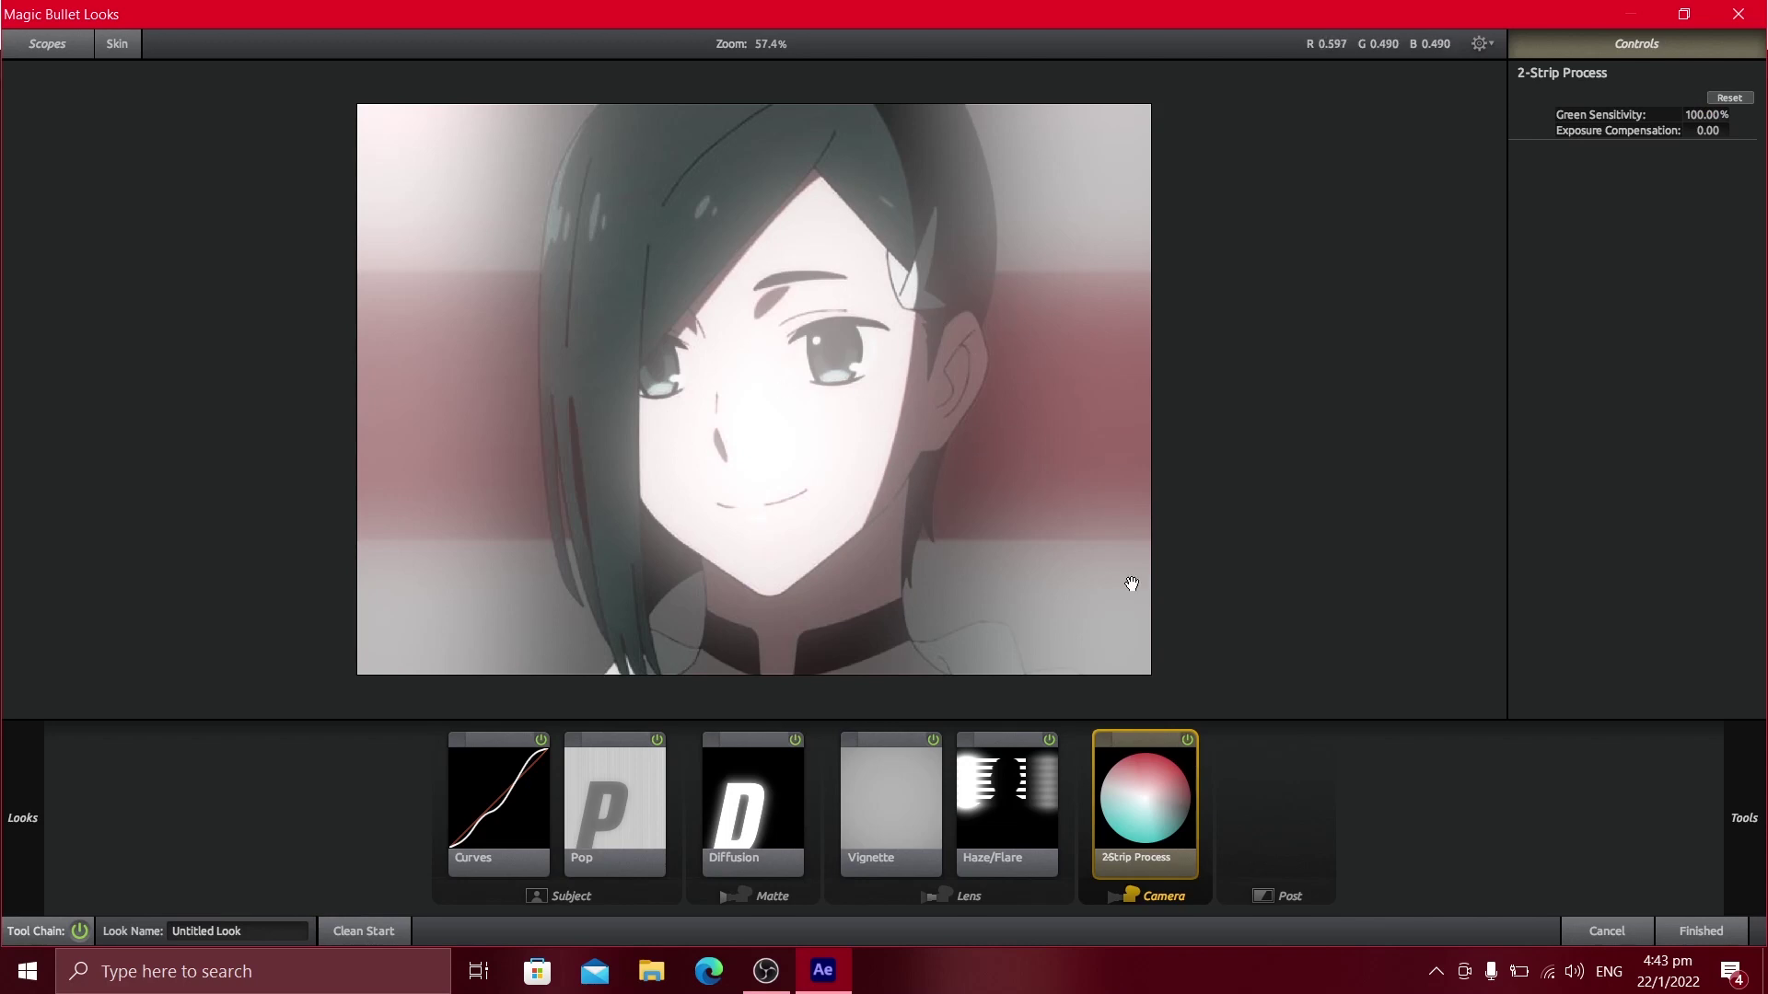
click(1188, 738)
click(1189, 739)
Add a LUT tool to the Camera stage using Eos Standard To Mojo and compare the image with it off and on
mouse_move(1747, 818)
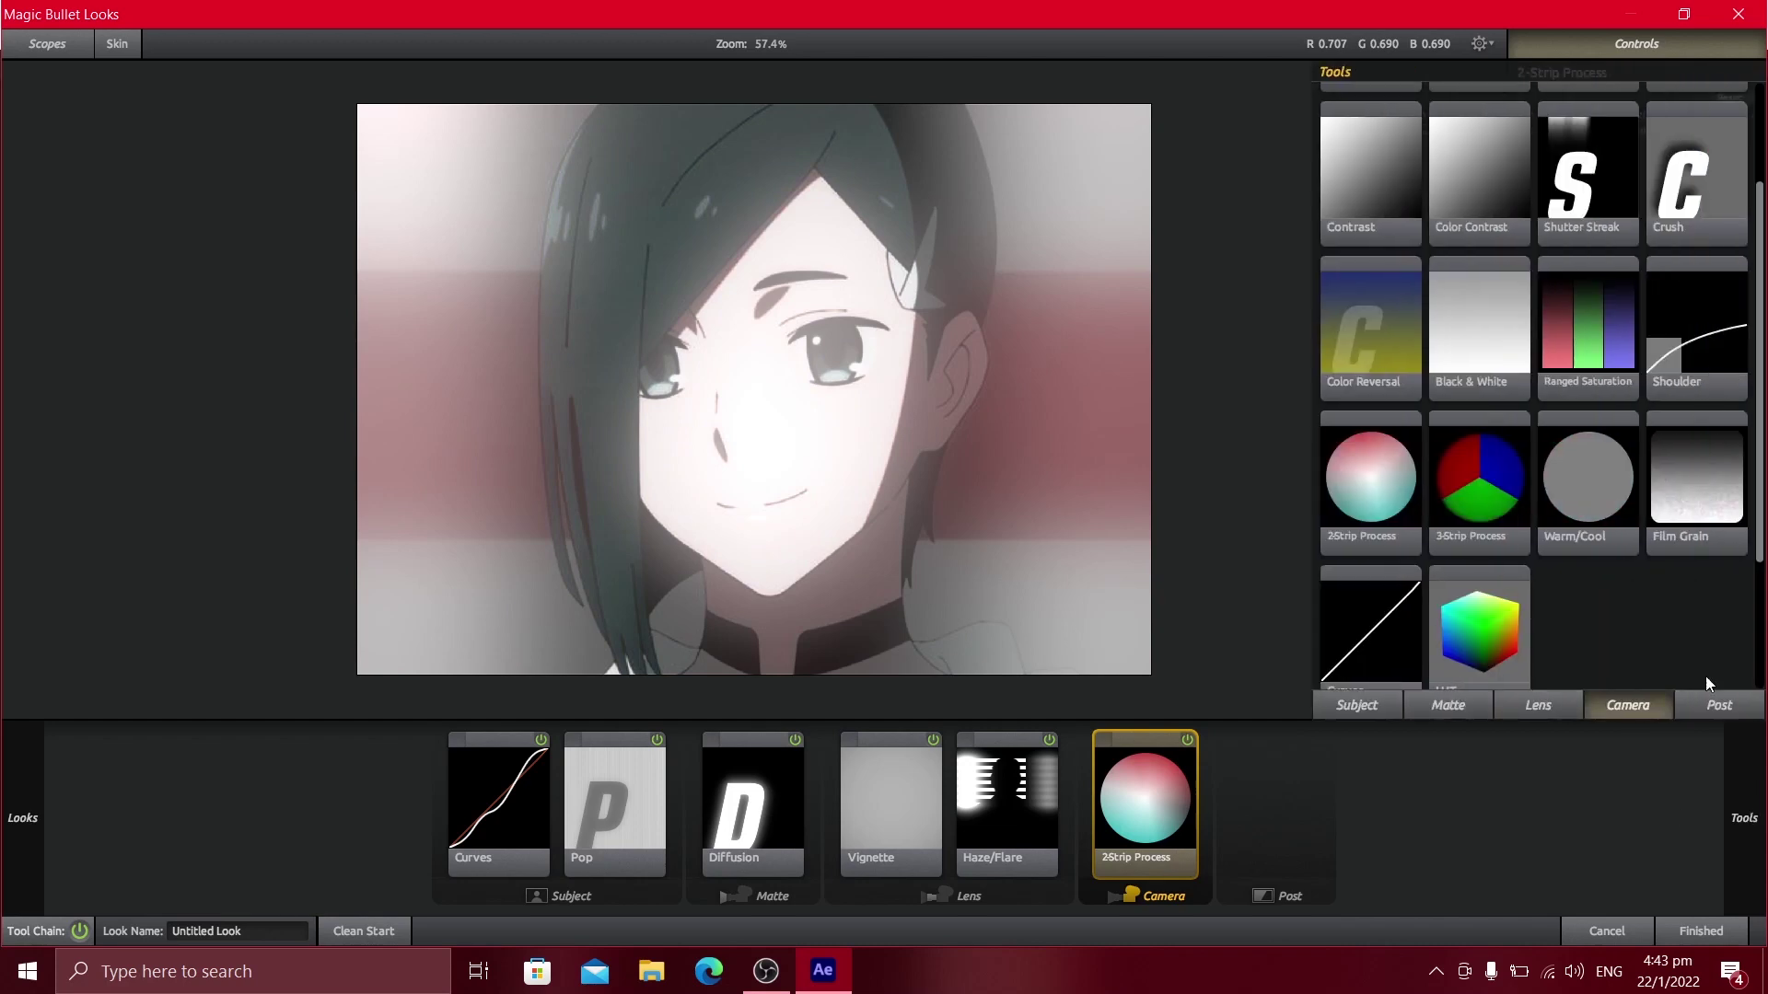
drag(1476, 612, 1224, 783)
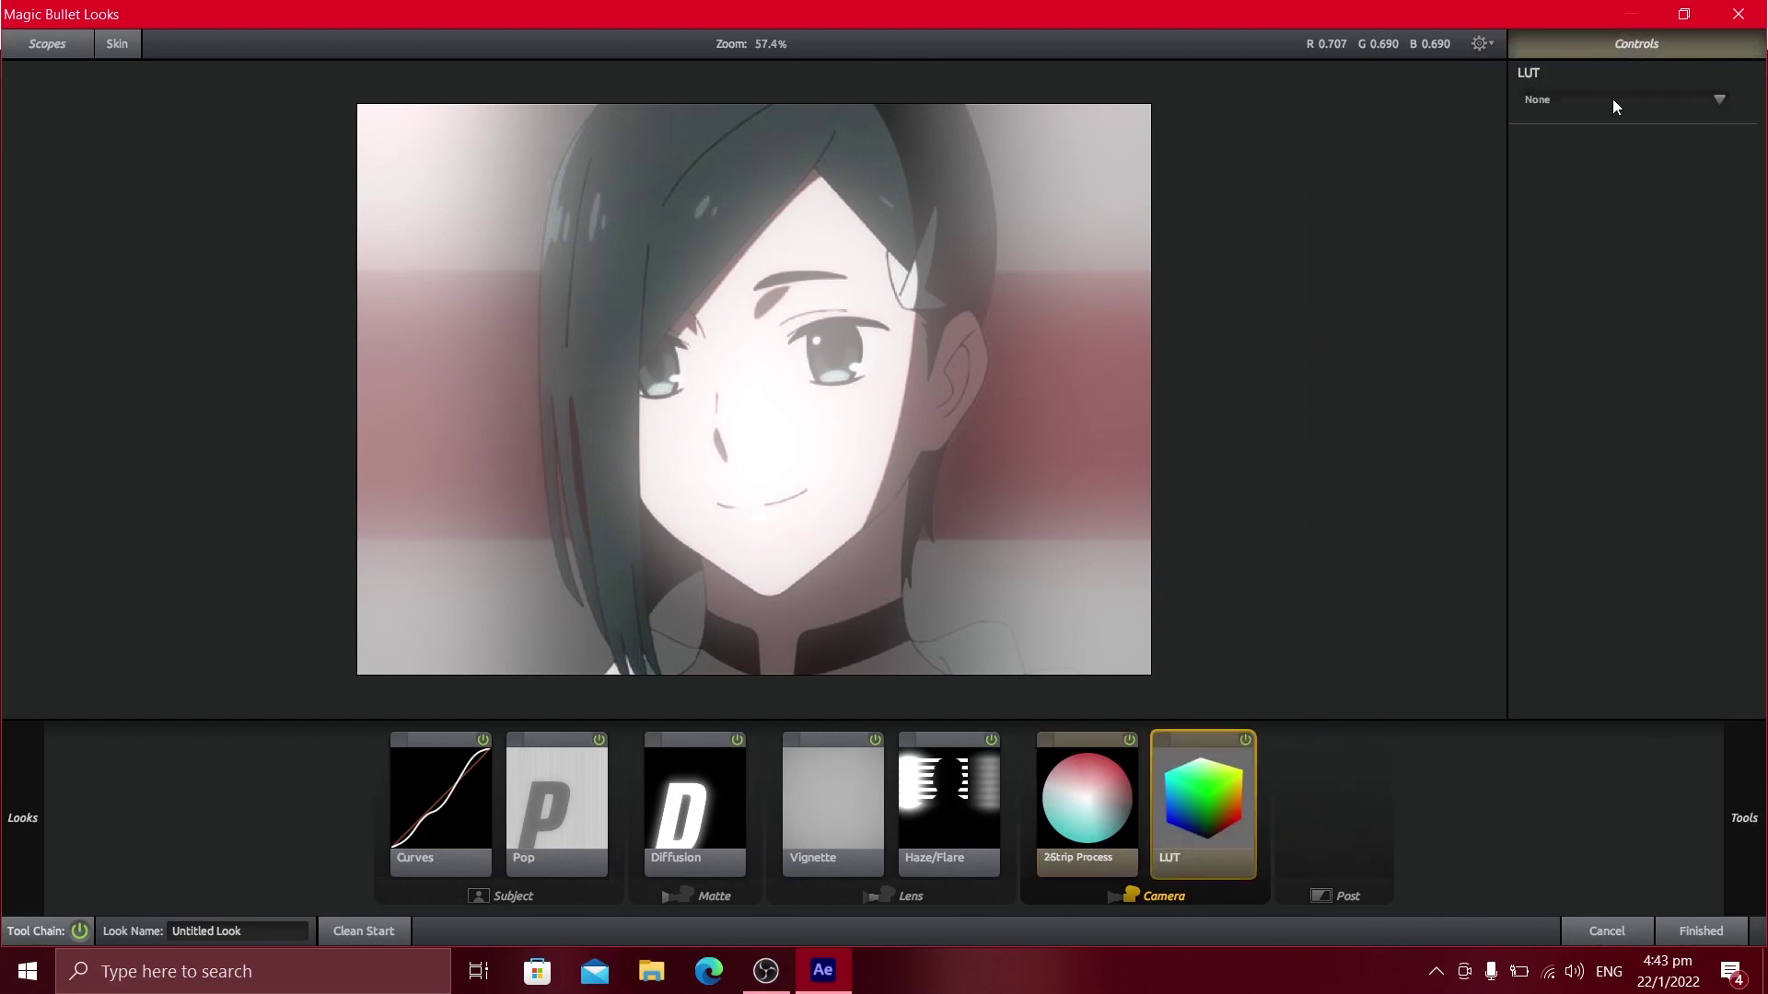
click(1612, 99)
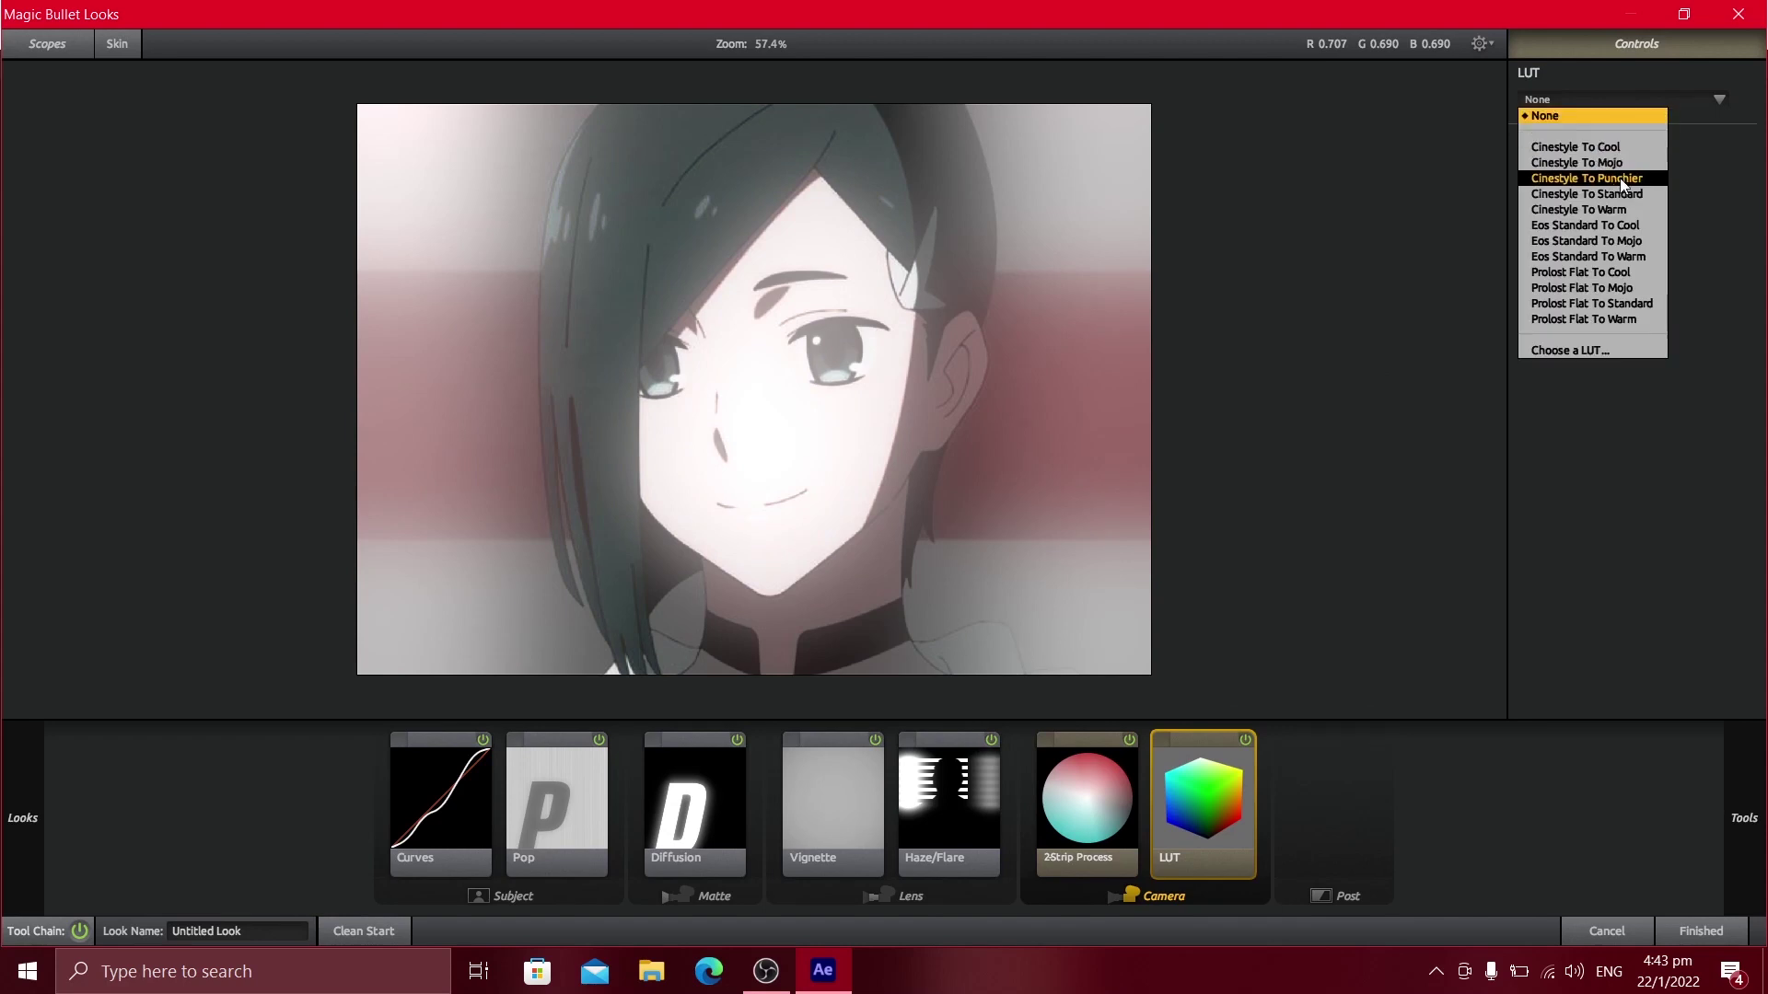
click(1637, 241)
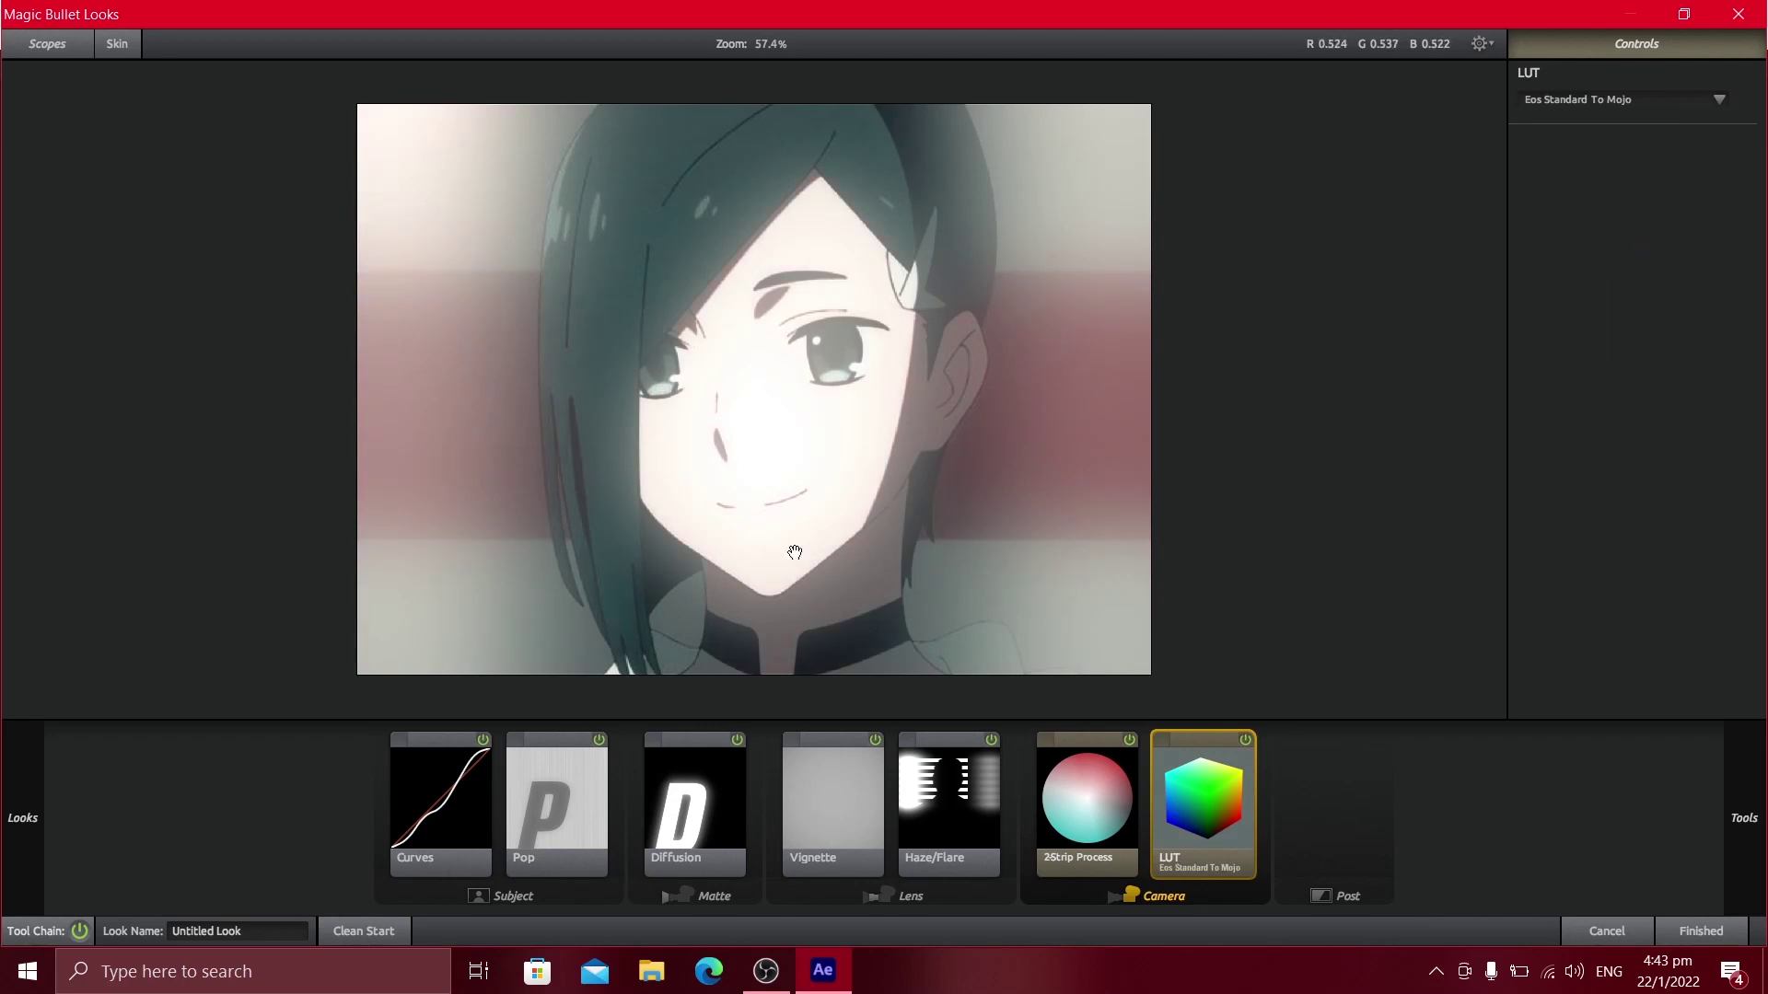
click(1243, 740)
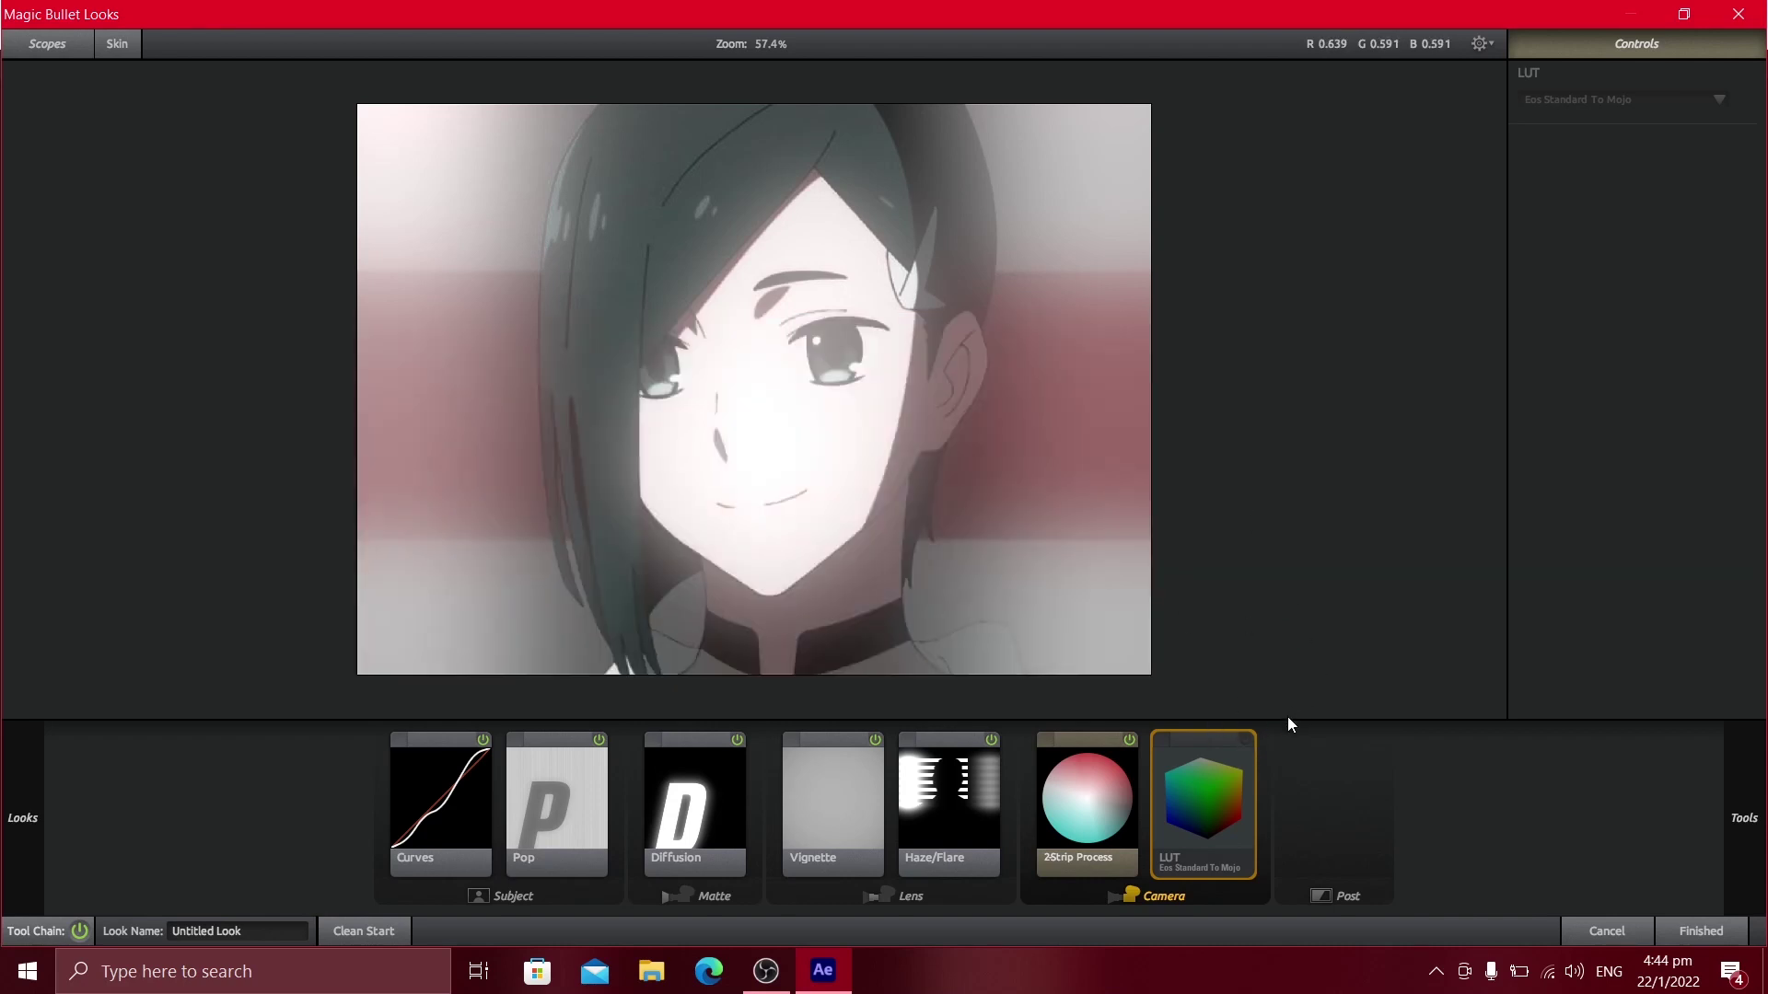
click(1248, 742)
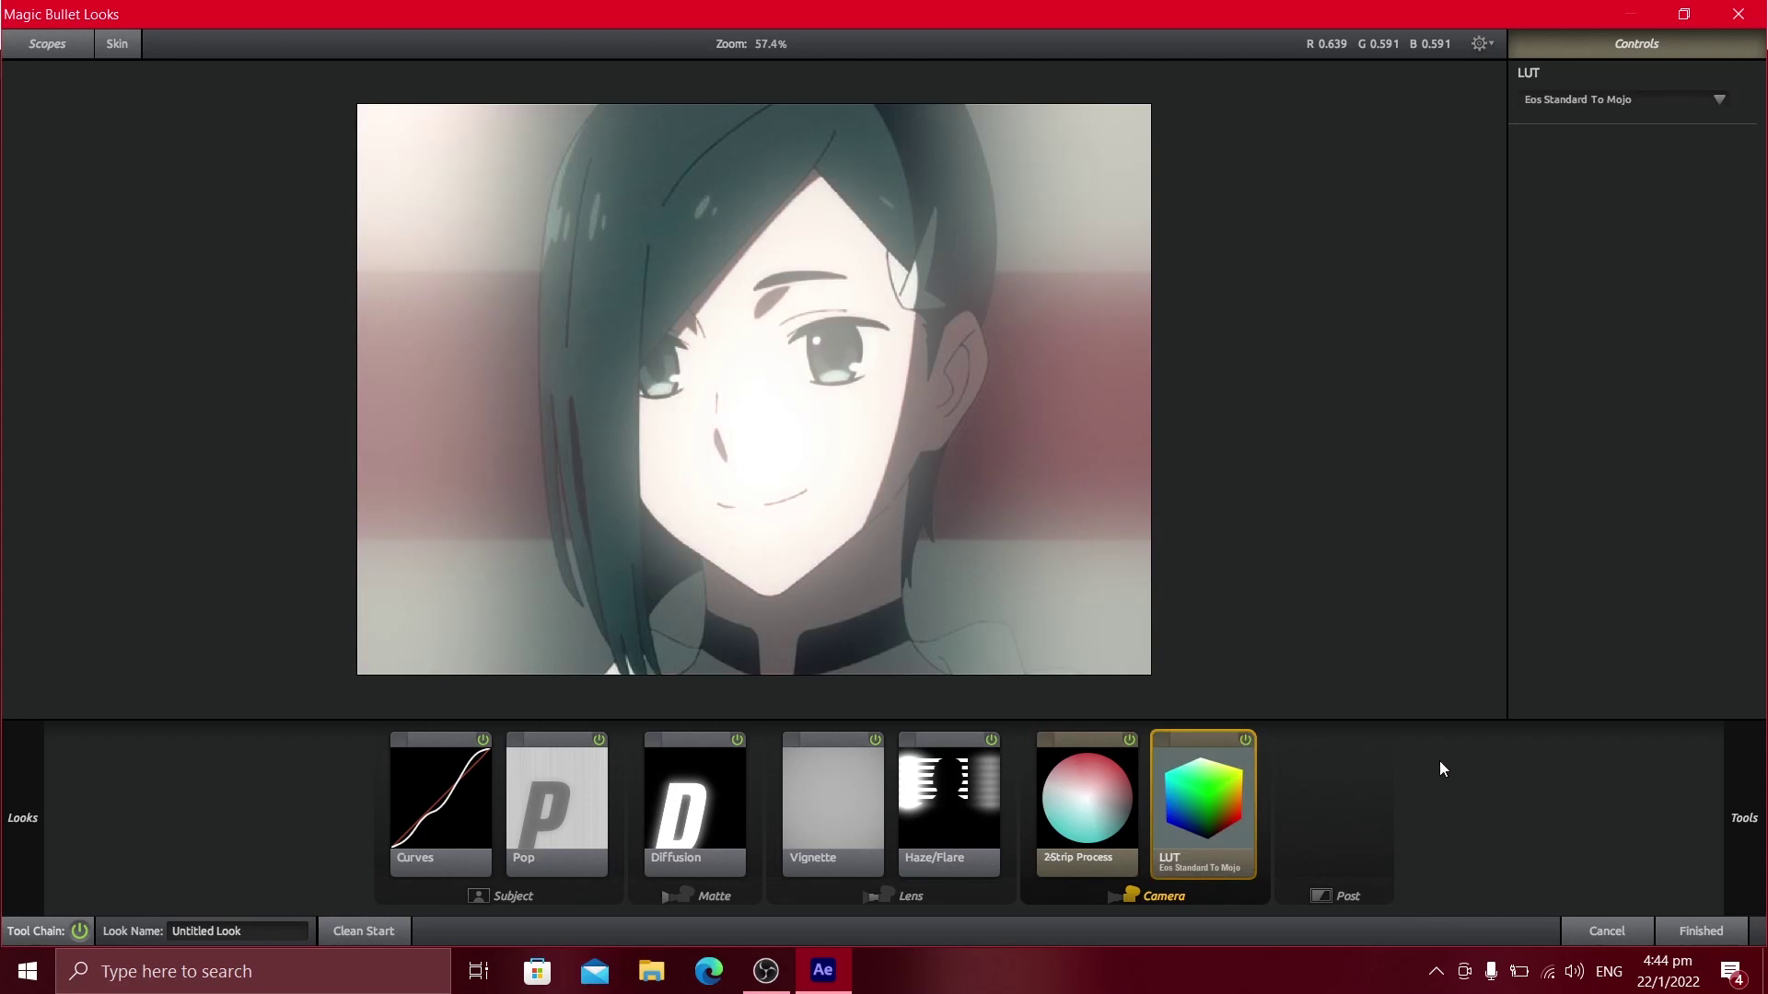
Add the Ranged HSL tool to the Post stage of the look
mouse_move(1736, 801)
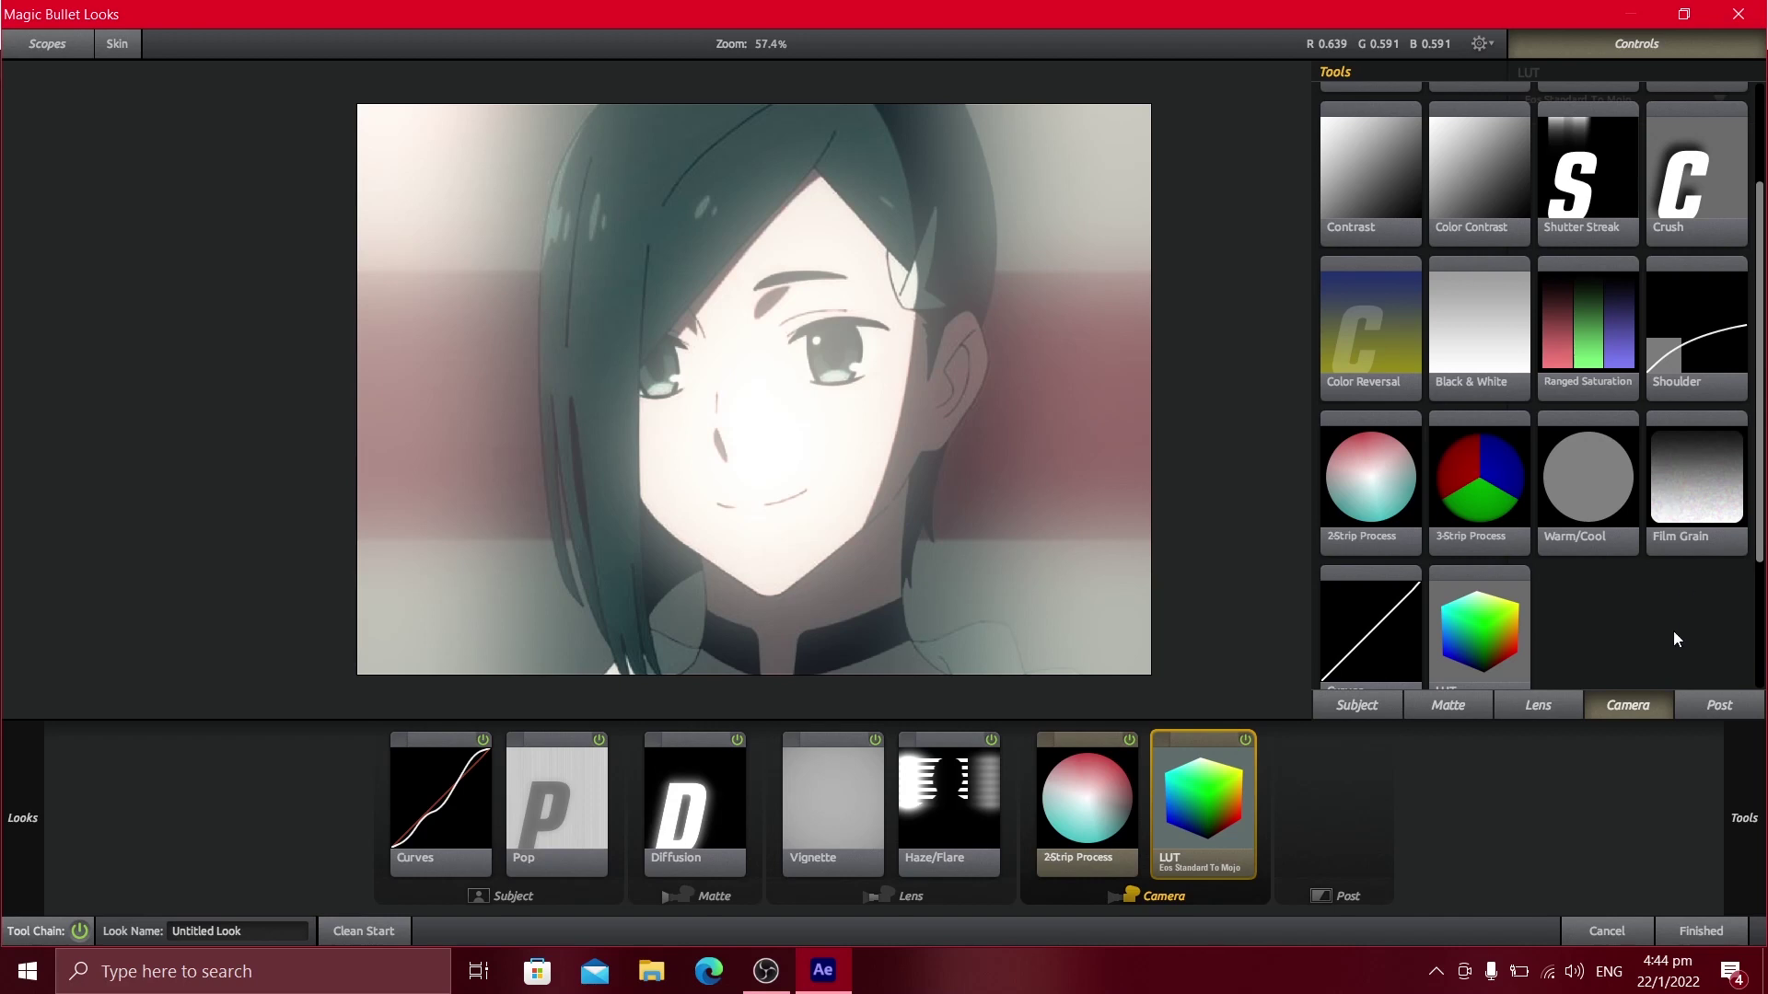
scroll(1674, 636, up, 2)
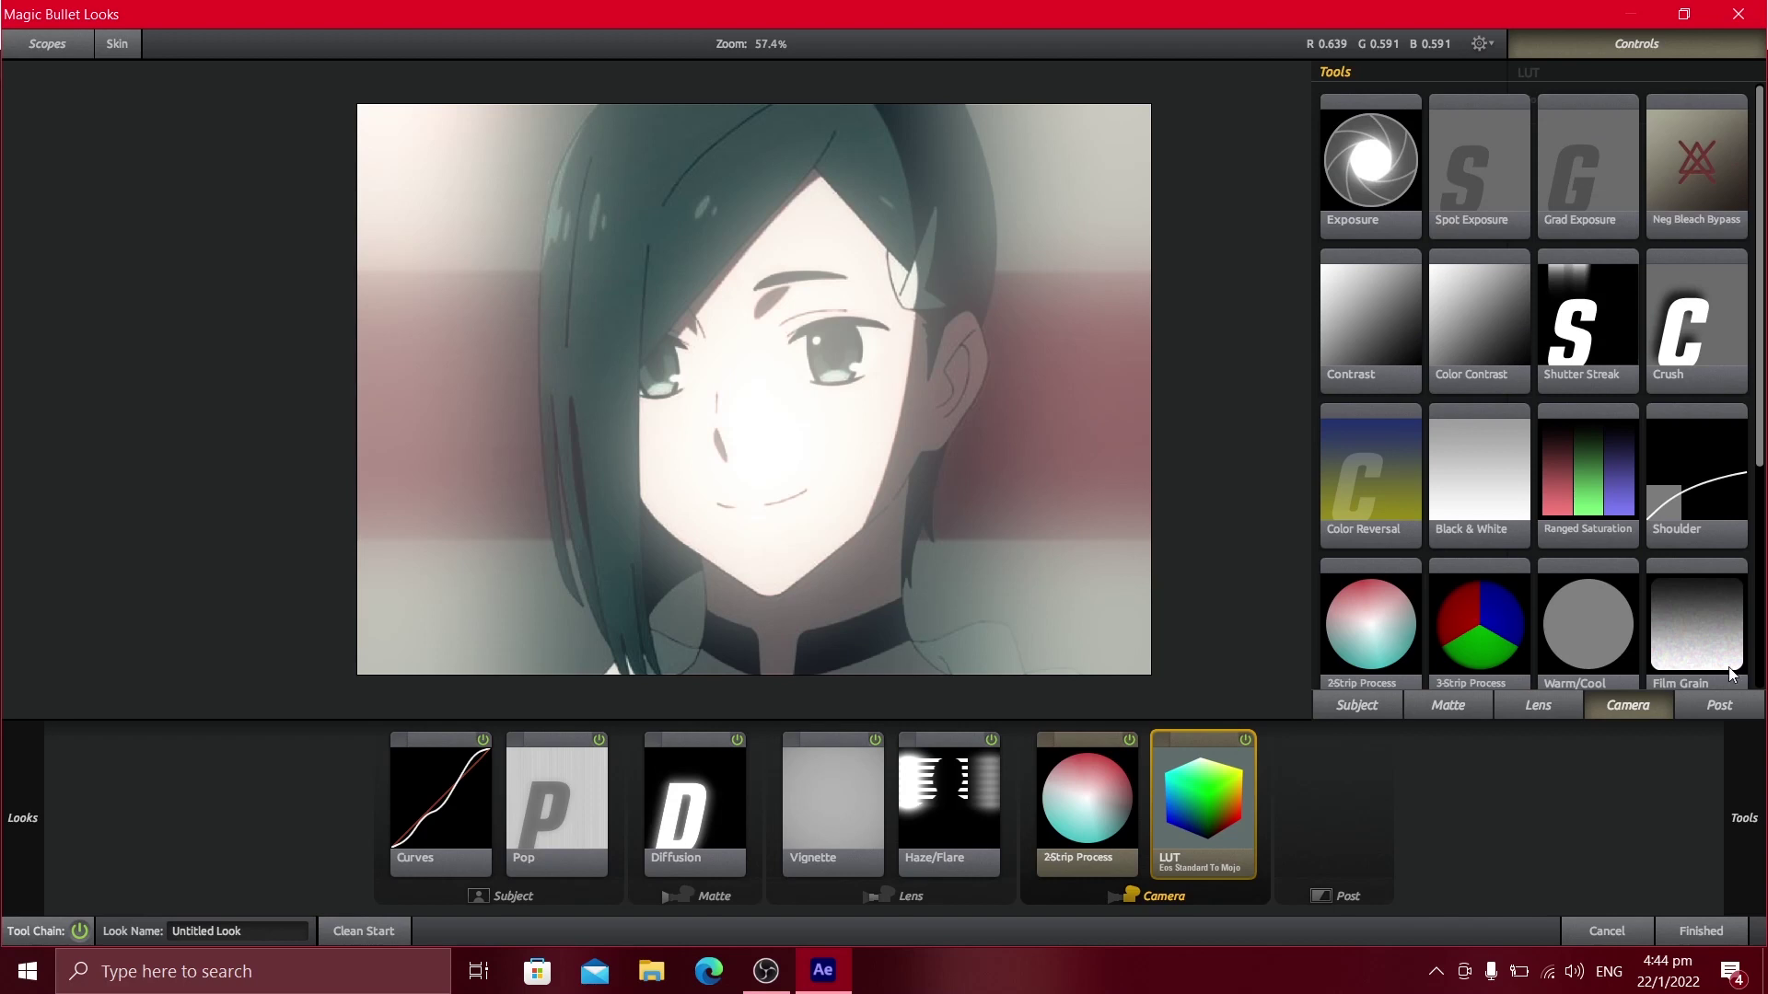
scroll(1721, 636, down, 2)
scroll(1669, 626, down, 1)
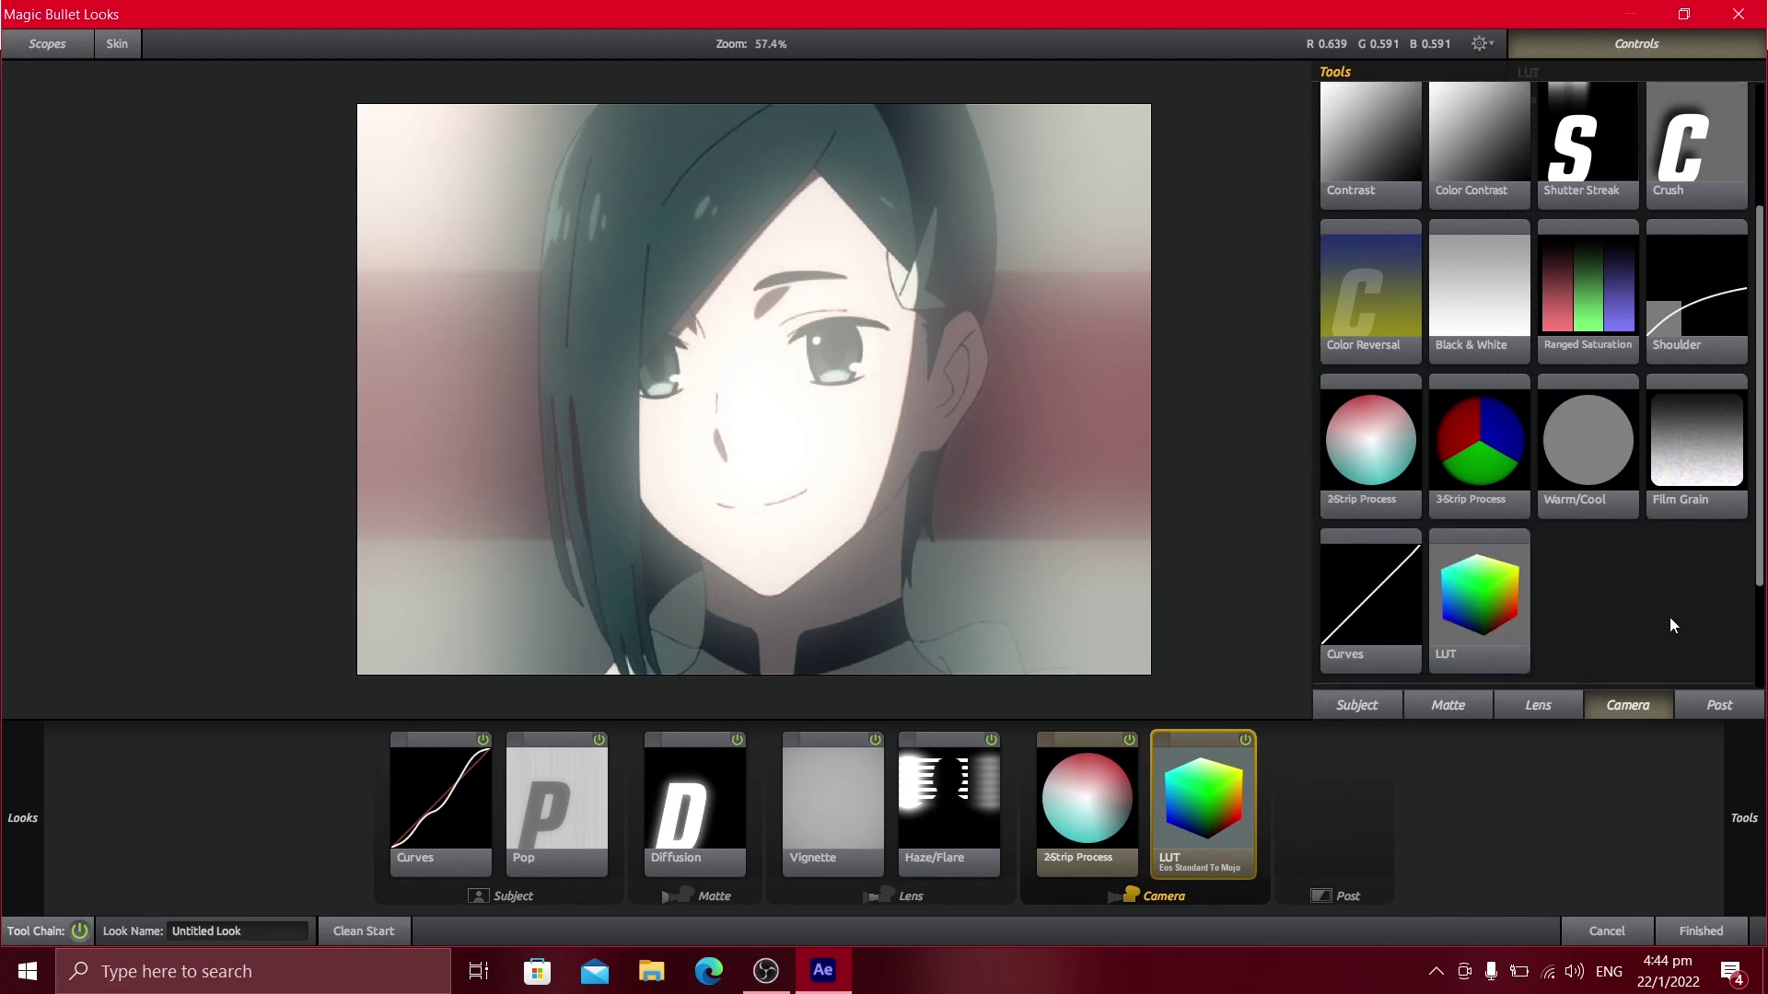
click(1718, 705)
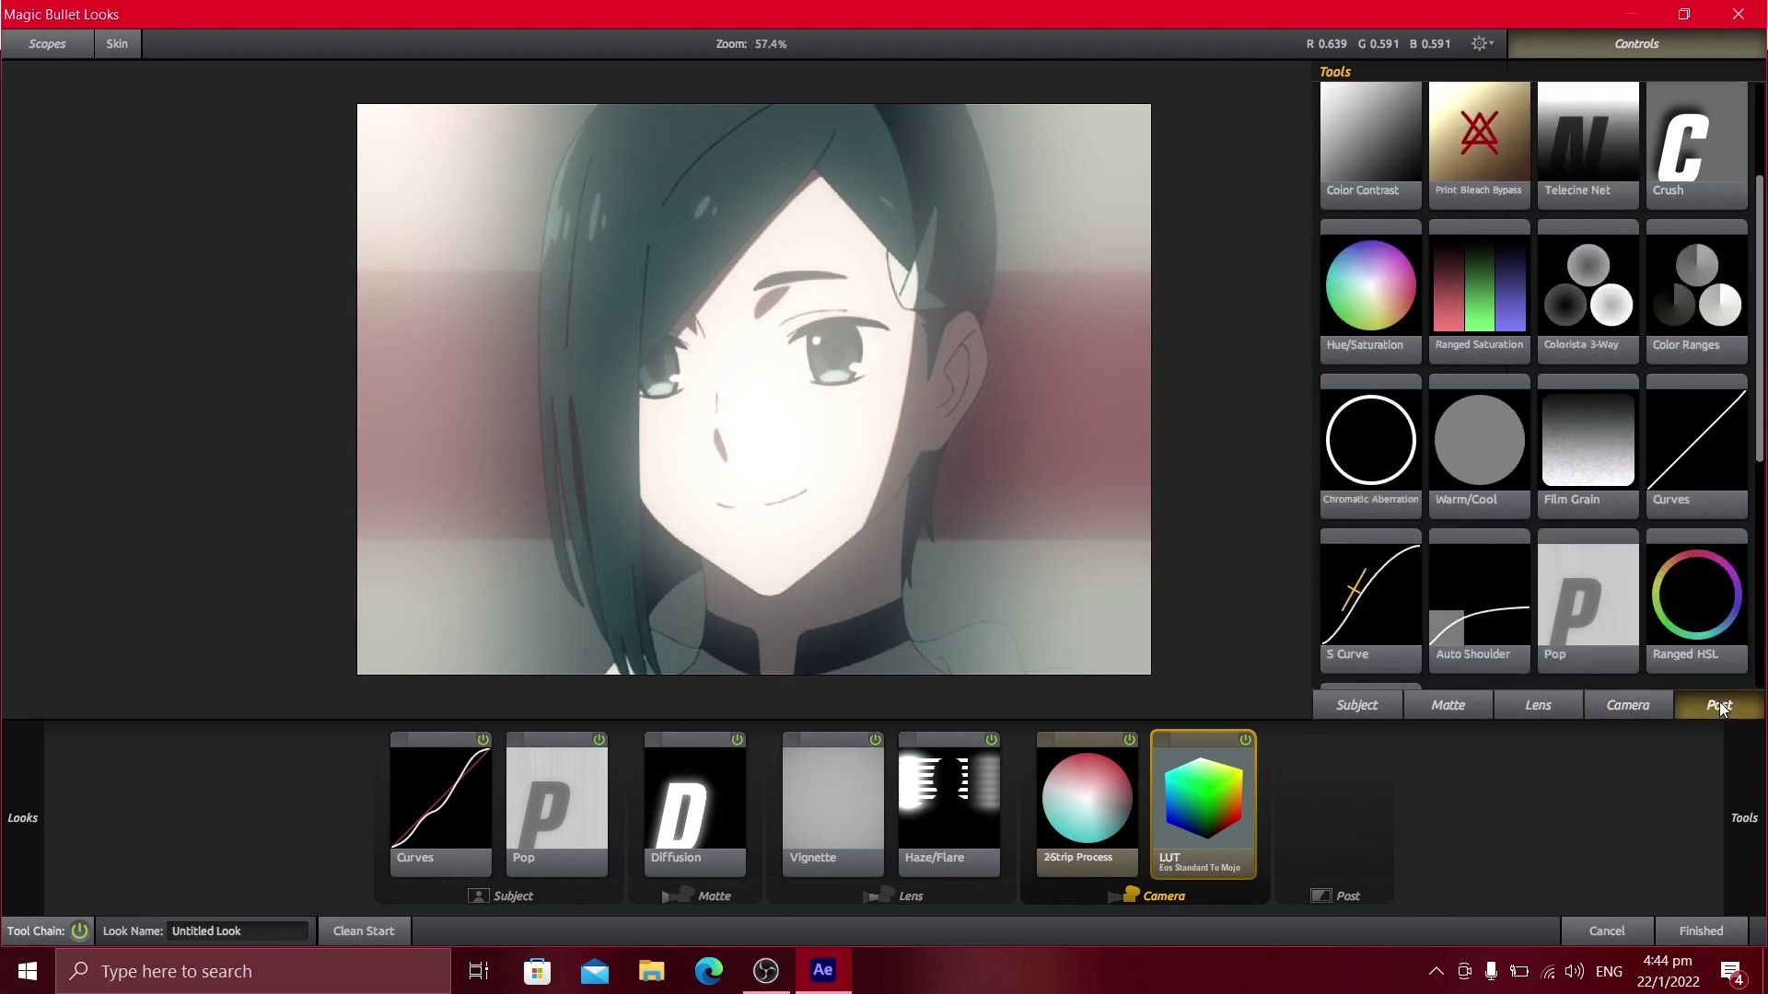
scroll(1675, 538, down, 1)
scroll(1676, 532, down, 1)
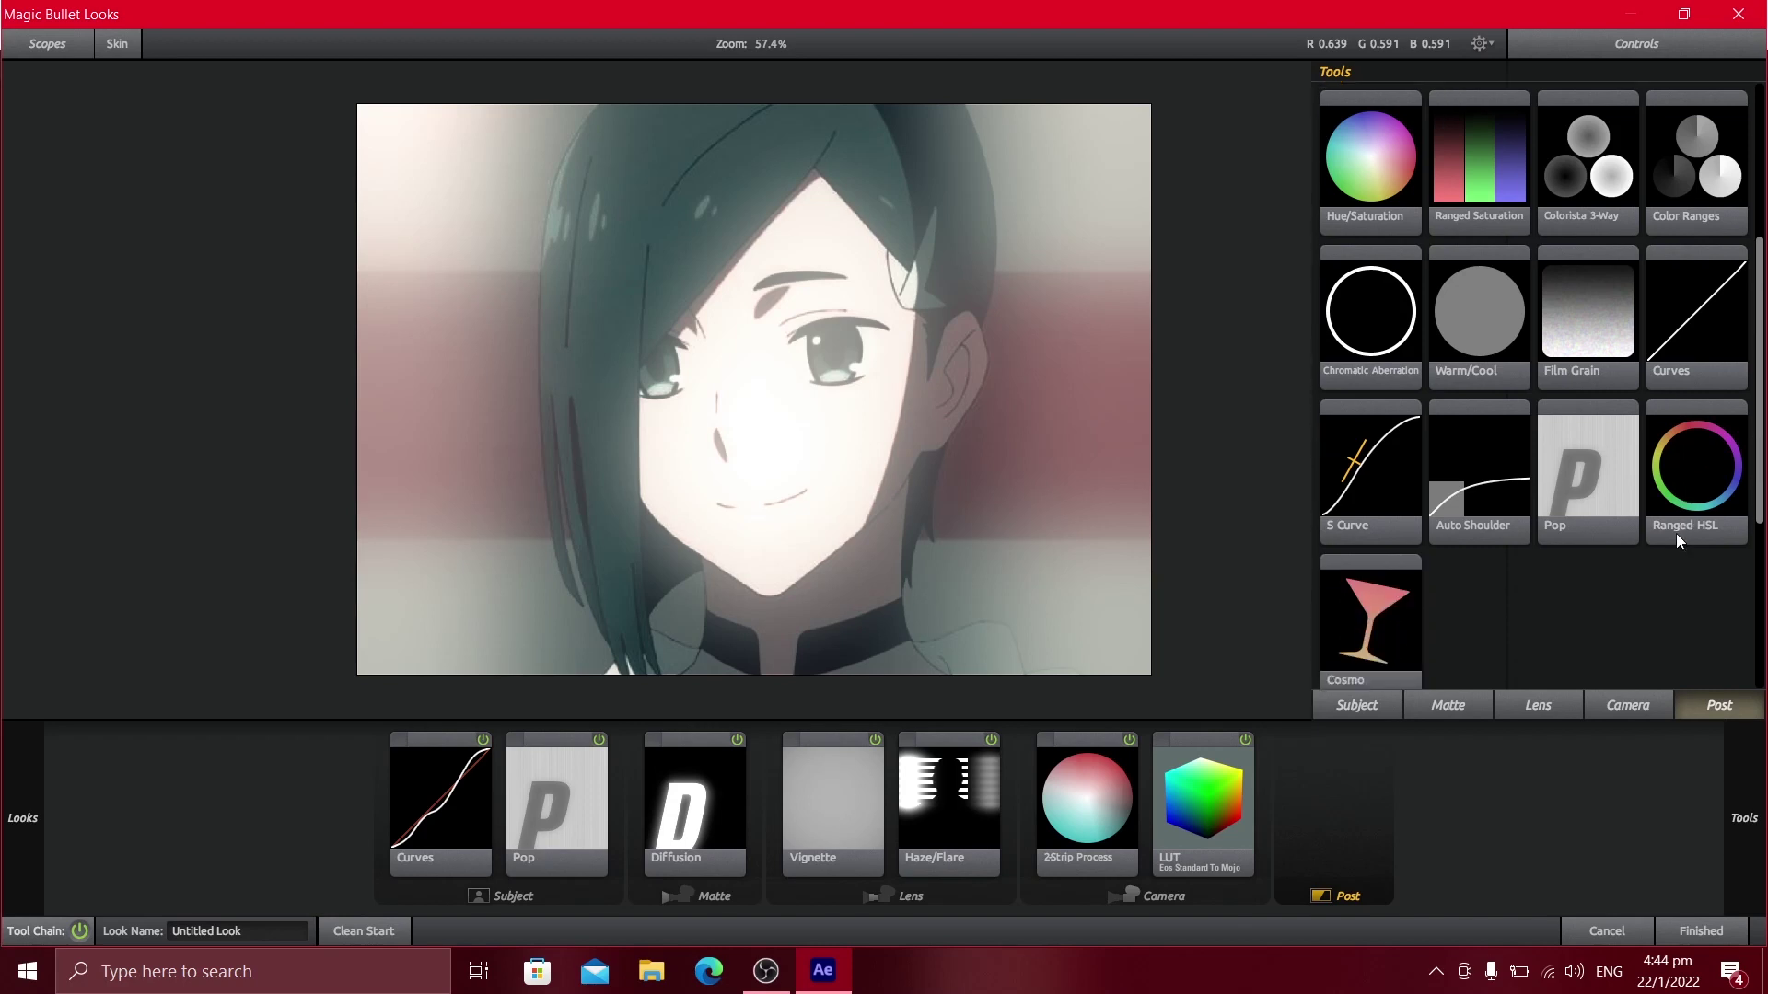
drag(1675, 533, 1351, 810)
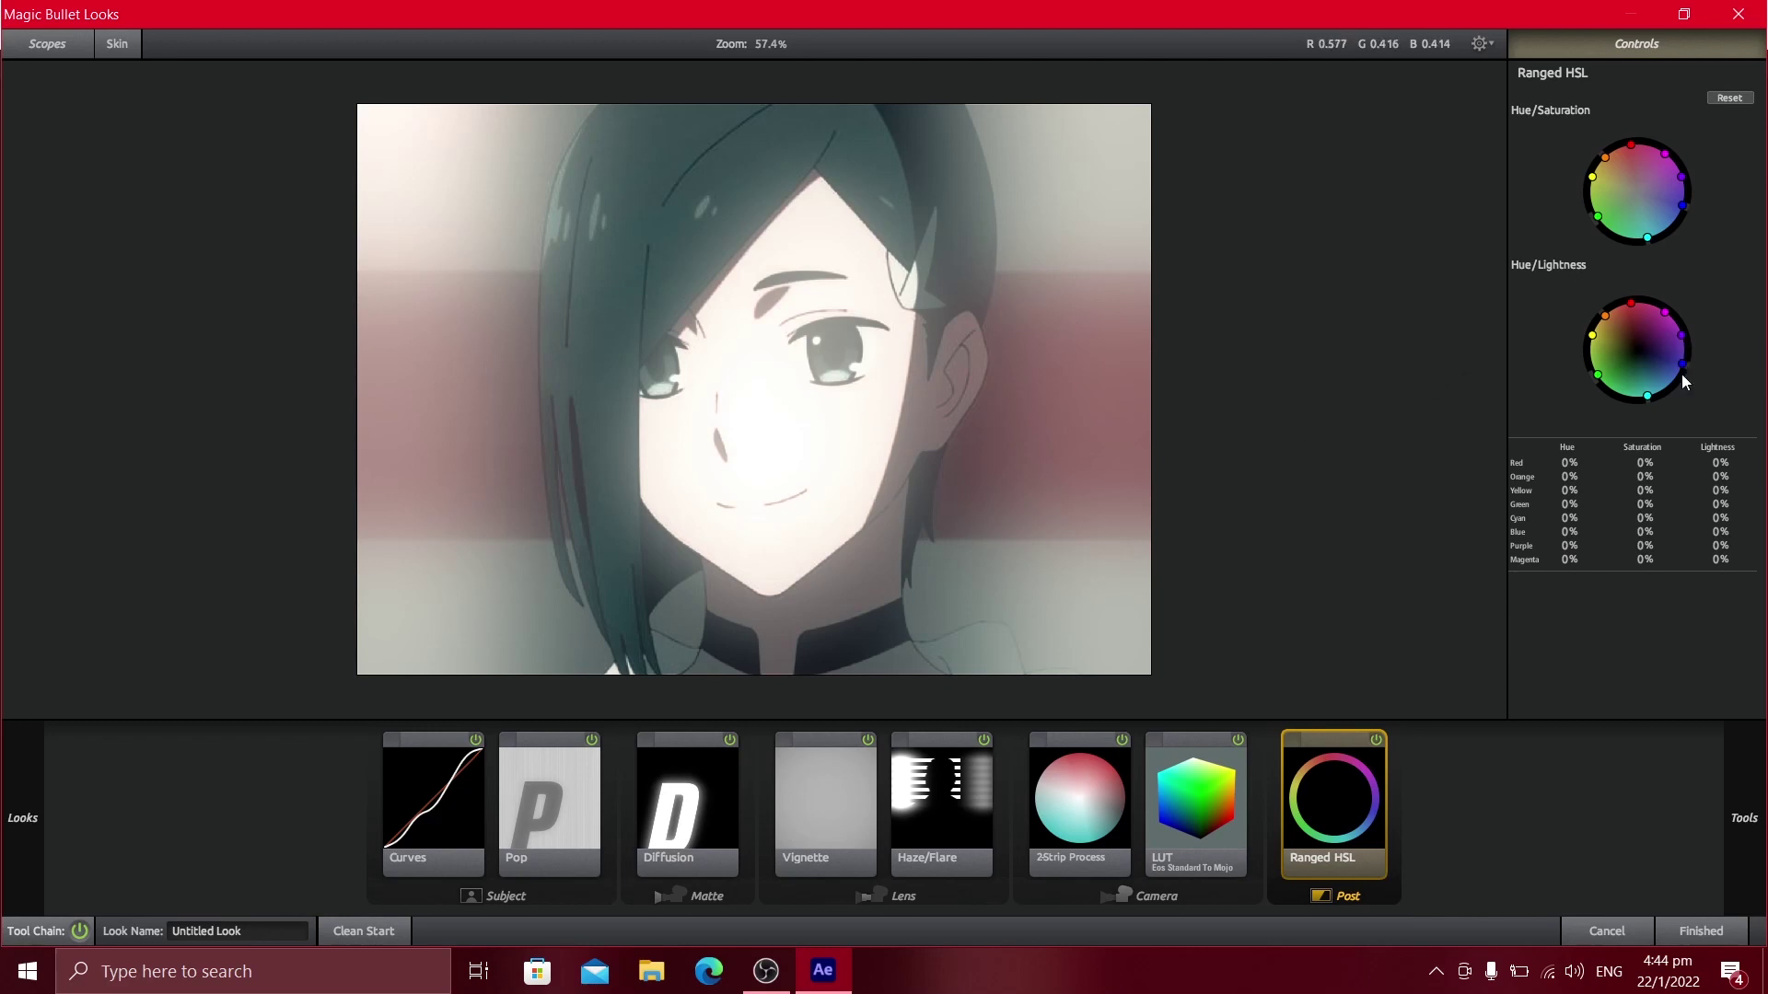
Set Ranged HSL Lightness to Red +13.0%, Orange +13.9%, Cyan +22.3%, Blue +50.6% and Purple +34.4%, with Hues -36.8%, -80.3%, -2.0%, -23.2% and -10.0% respectively
drag(1681, 366, 1647, 404)
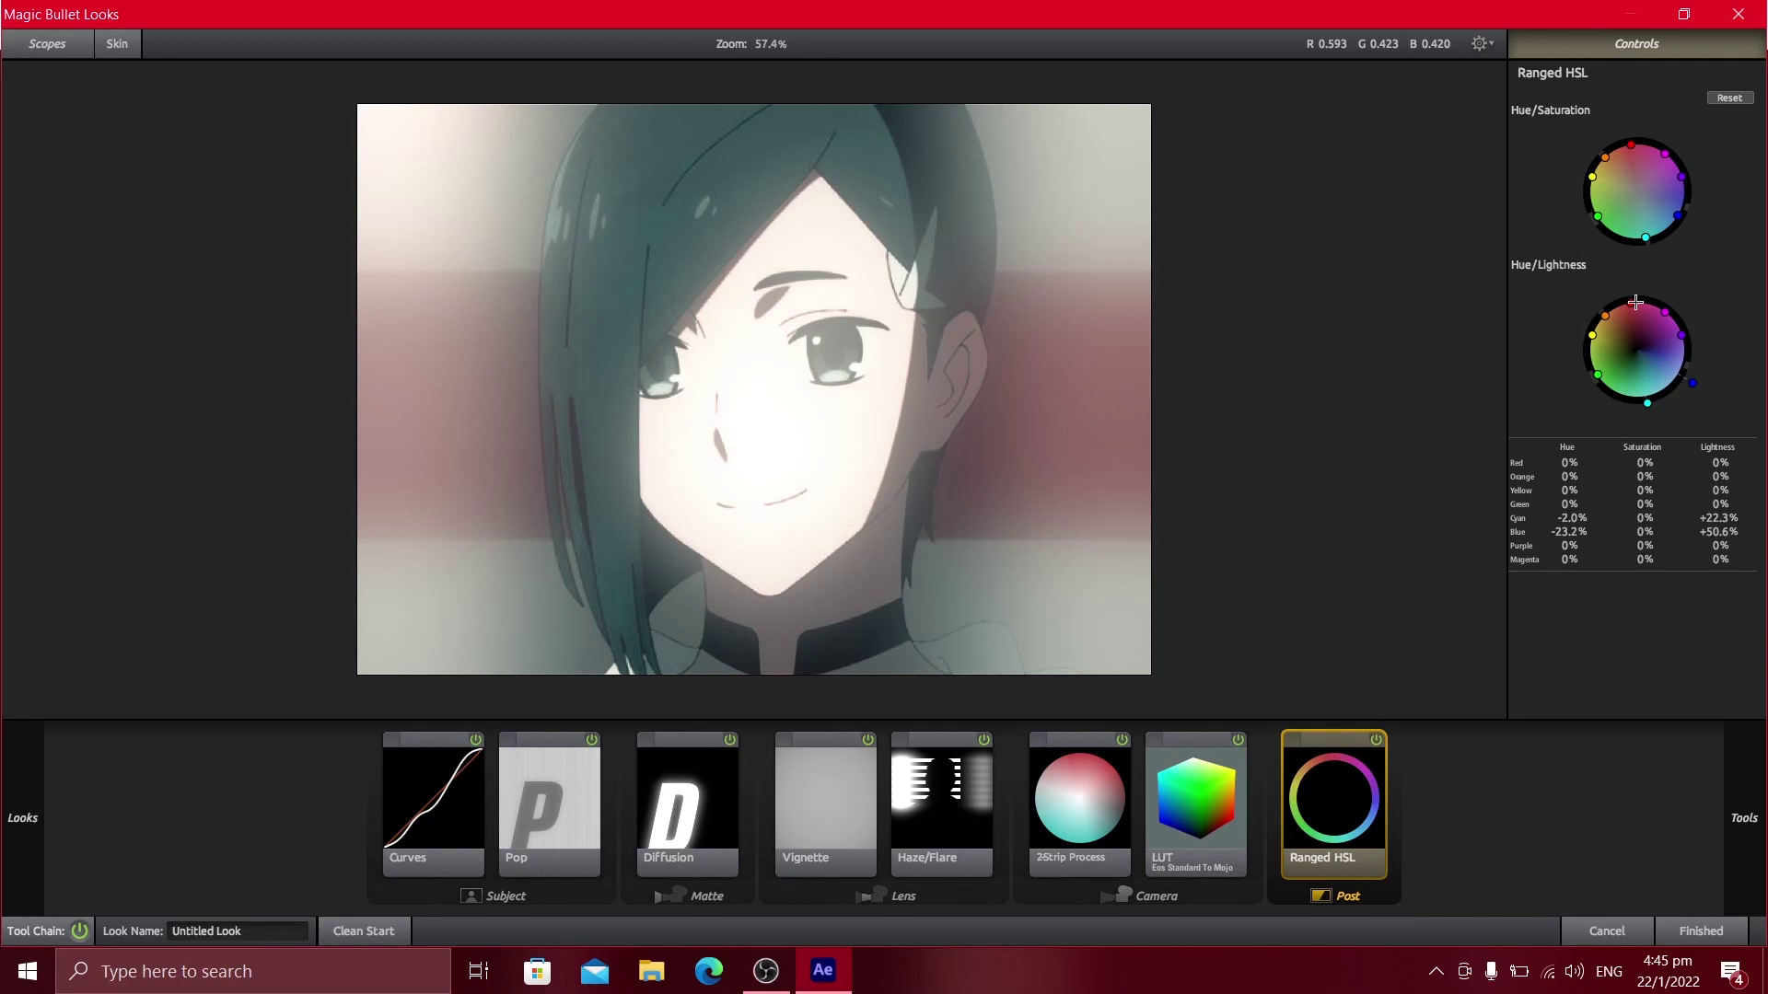
drag(1635, 303, 1630, 293)
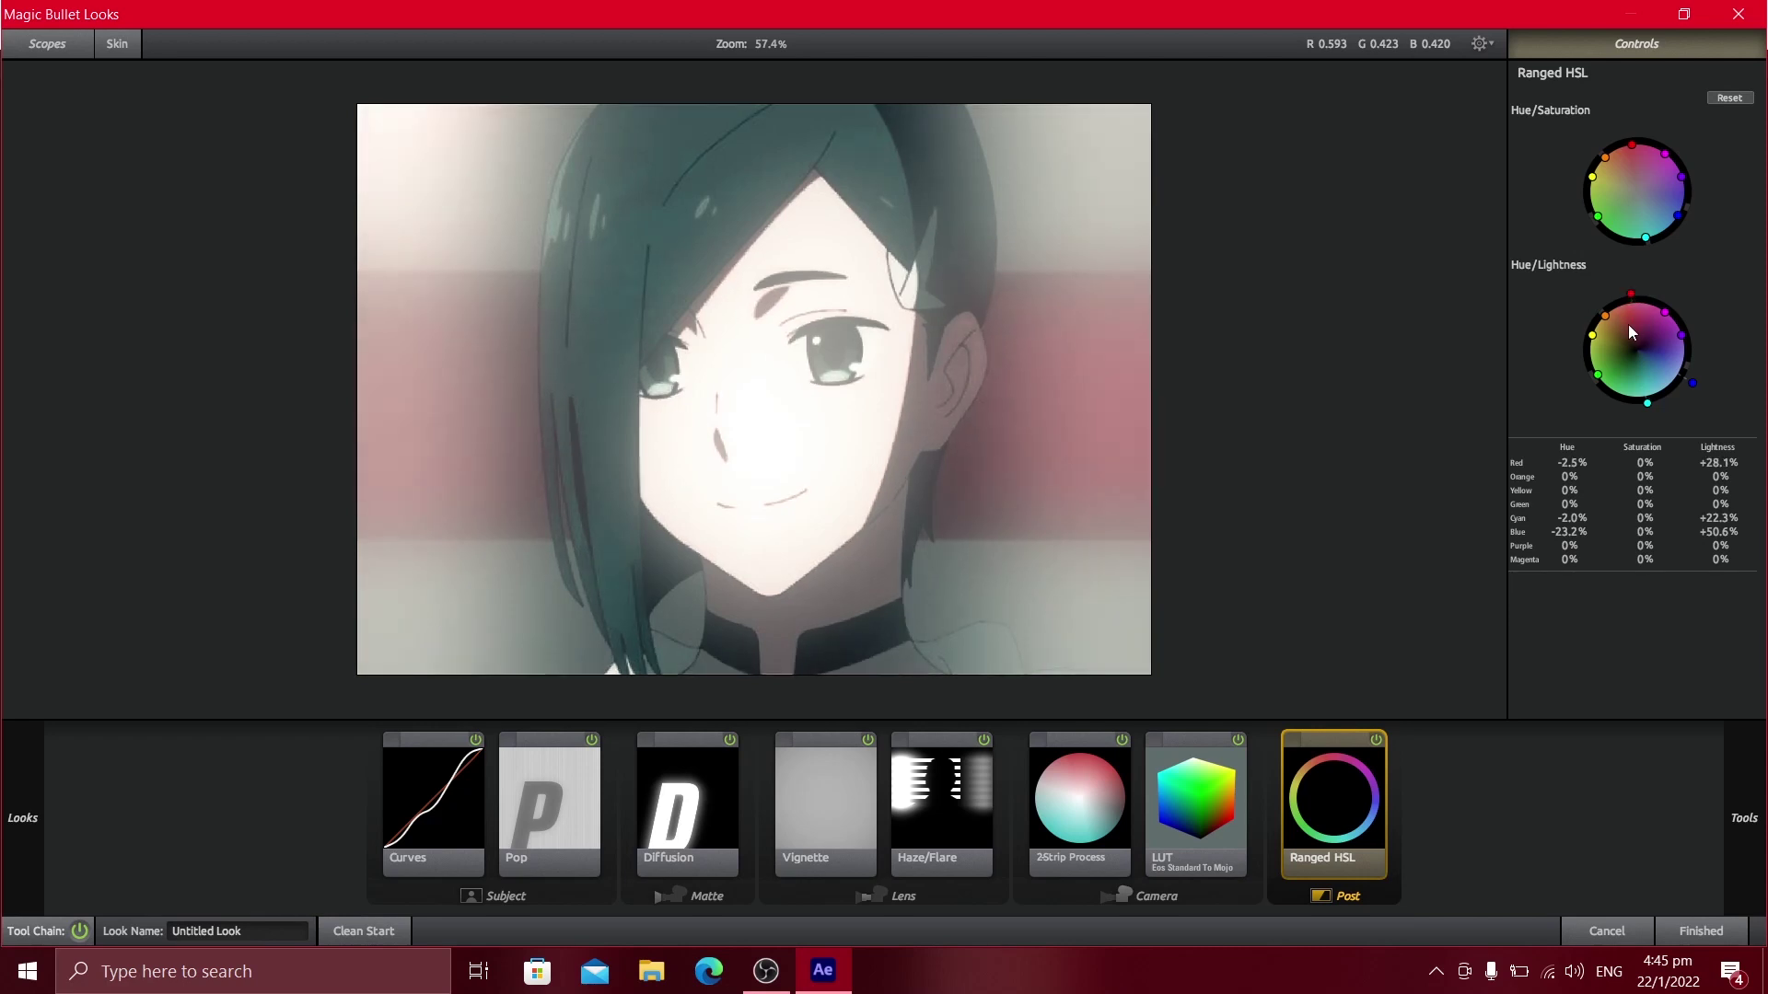
drag(1604, 314, 1644, 299)
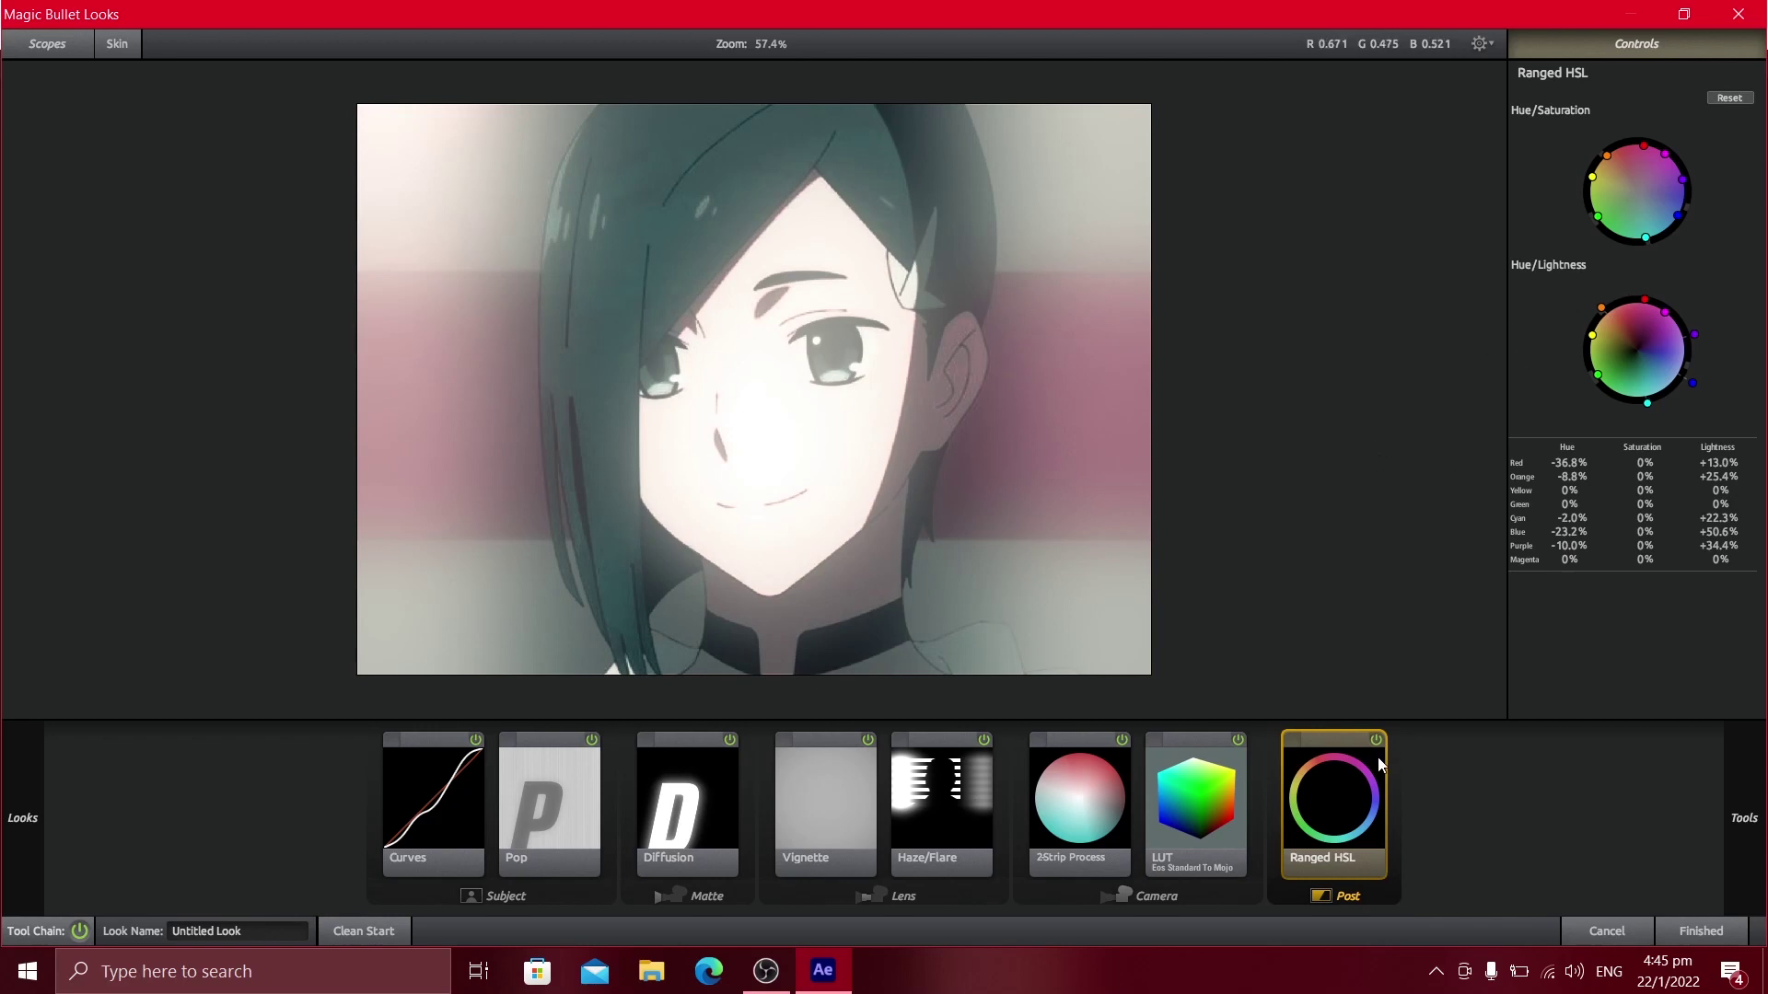
drag(1601, 306, 1624, 300)
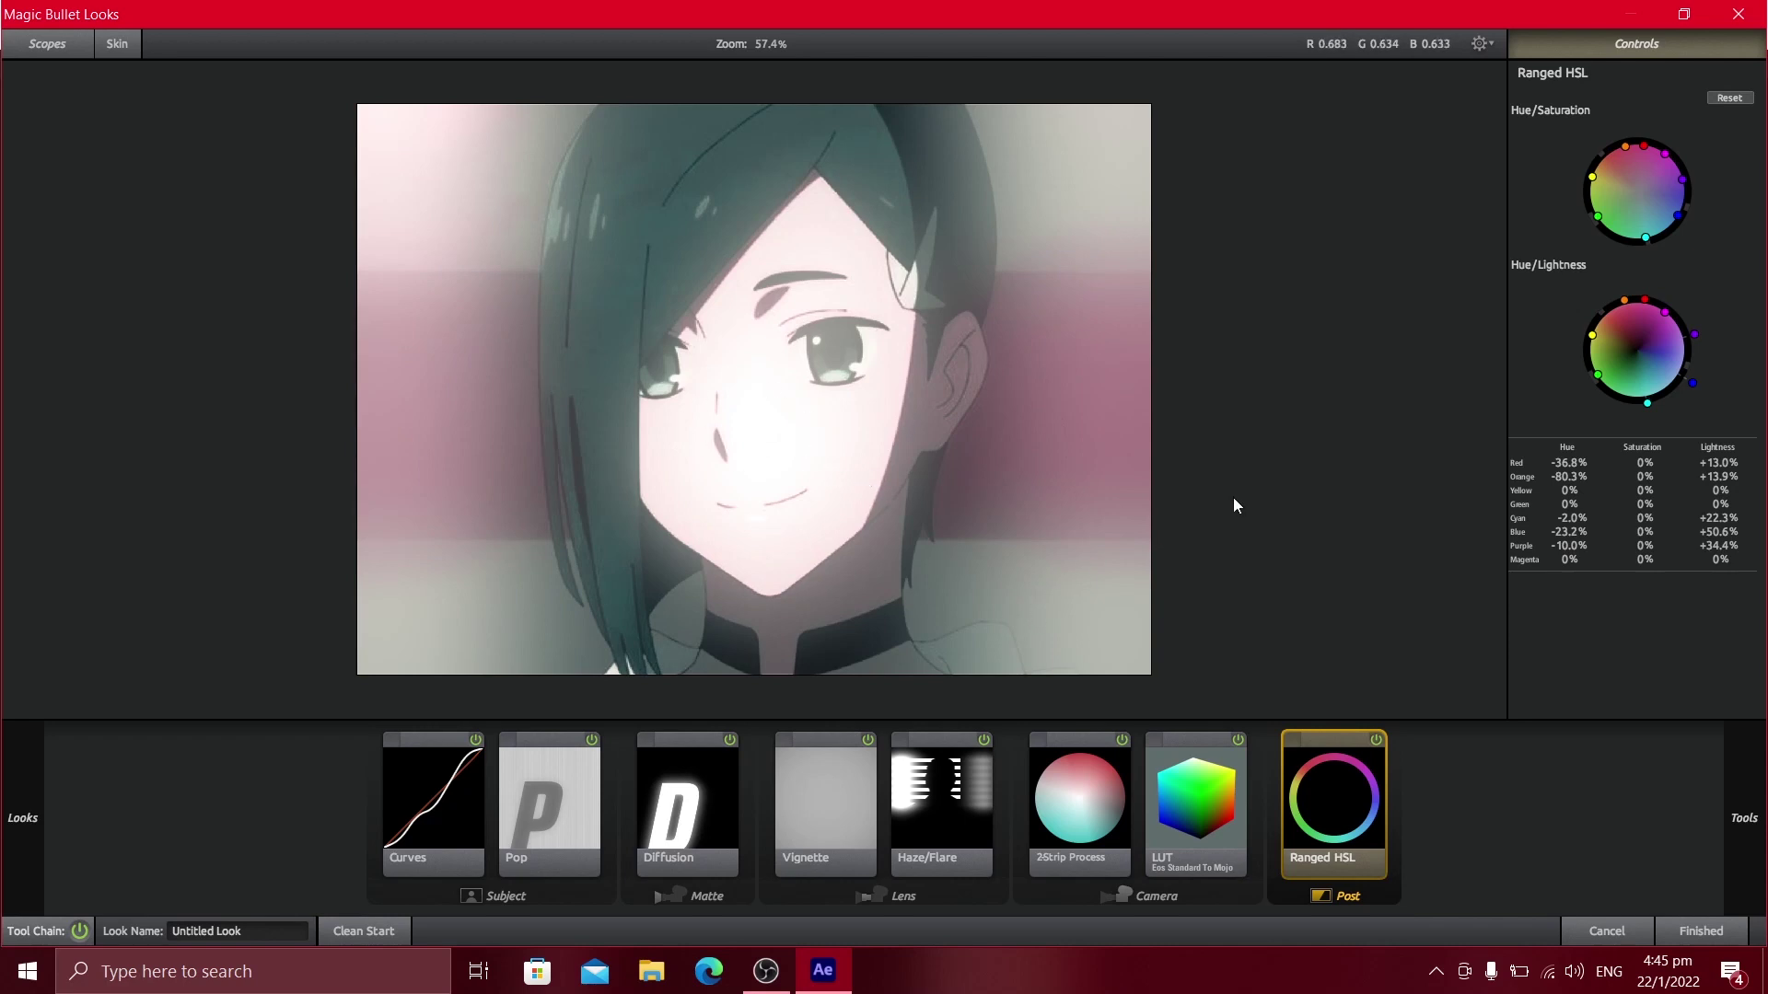
Compare the image with the Ranged HSL tool off and on
mouse_move(1705, 378)
click(1379, 741)
click(1380, 741)
scroll(953, 597, down, 2)
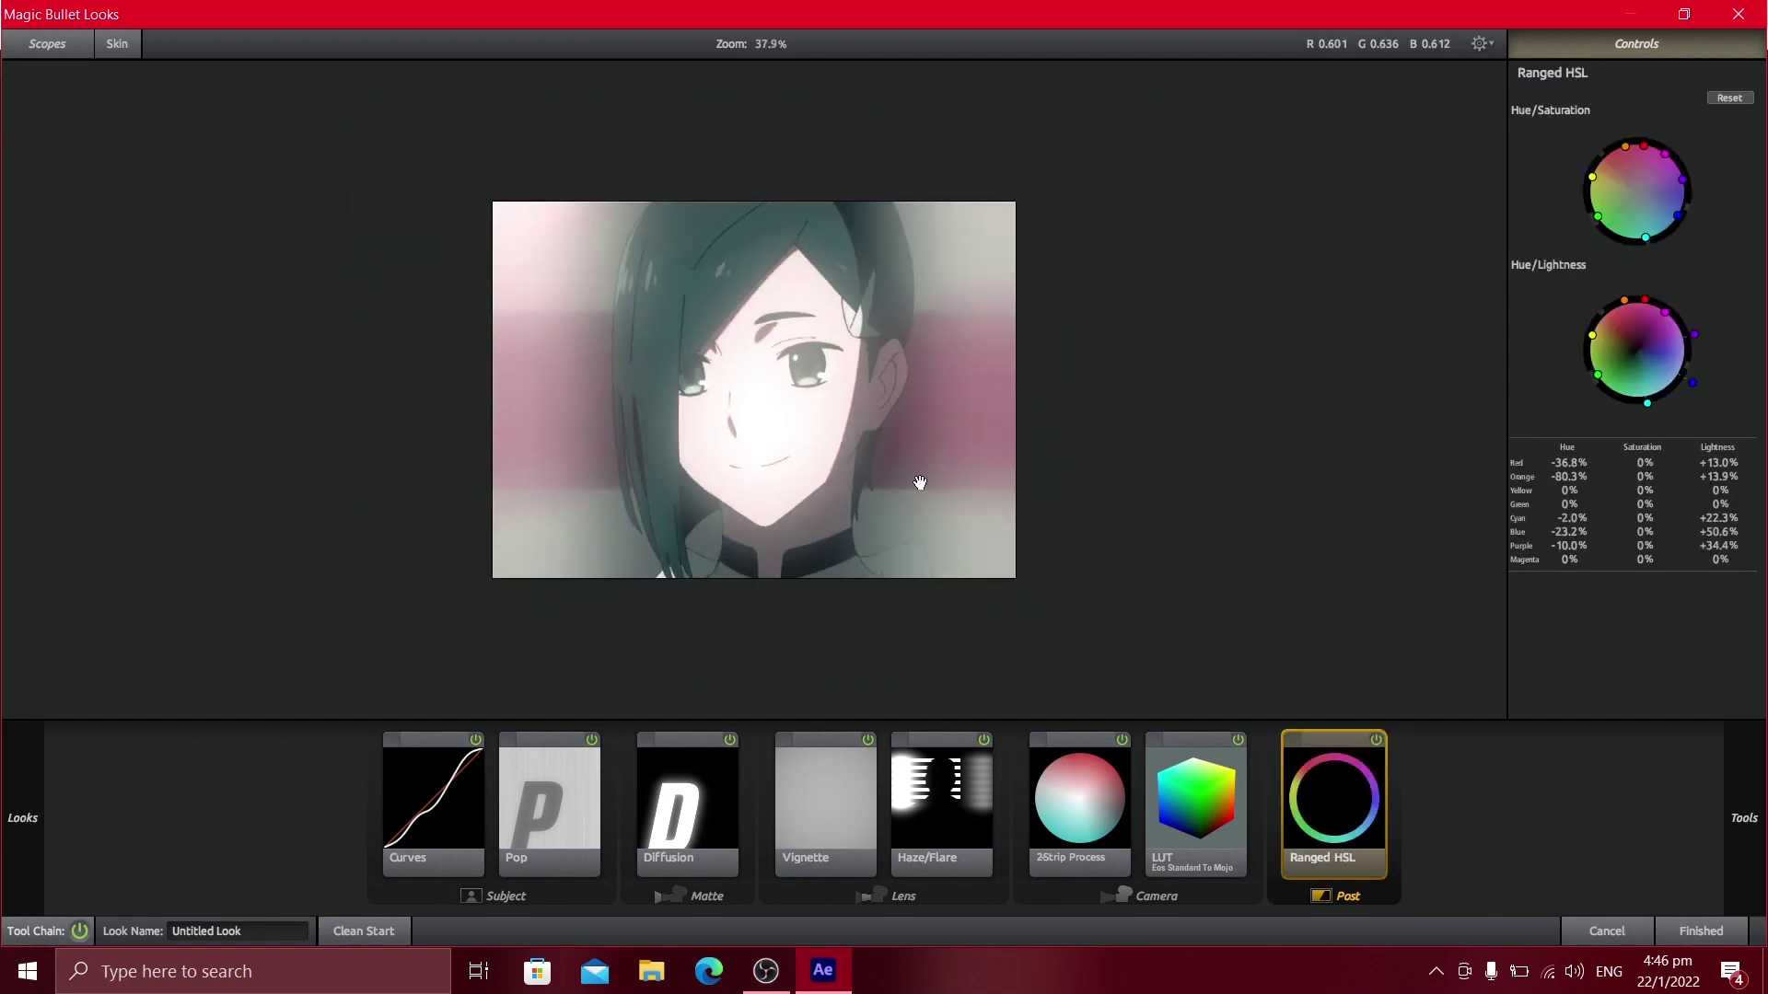
scroll(643, 532, up, 2)
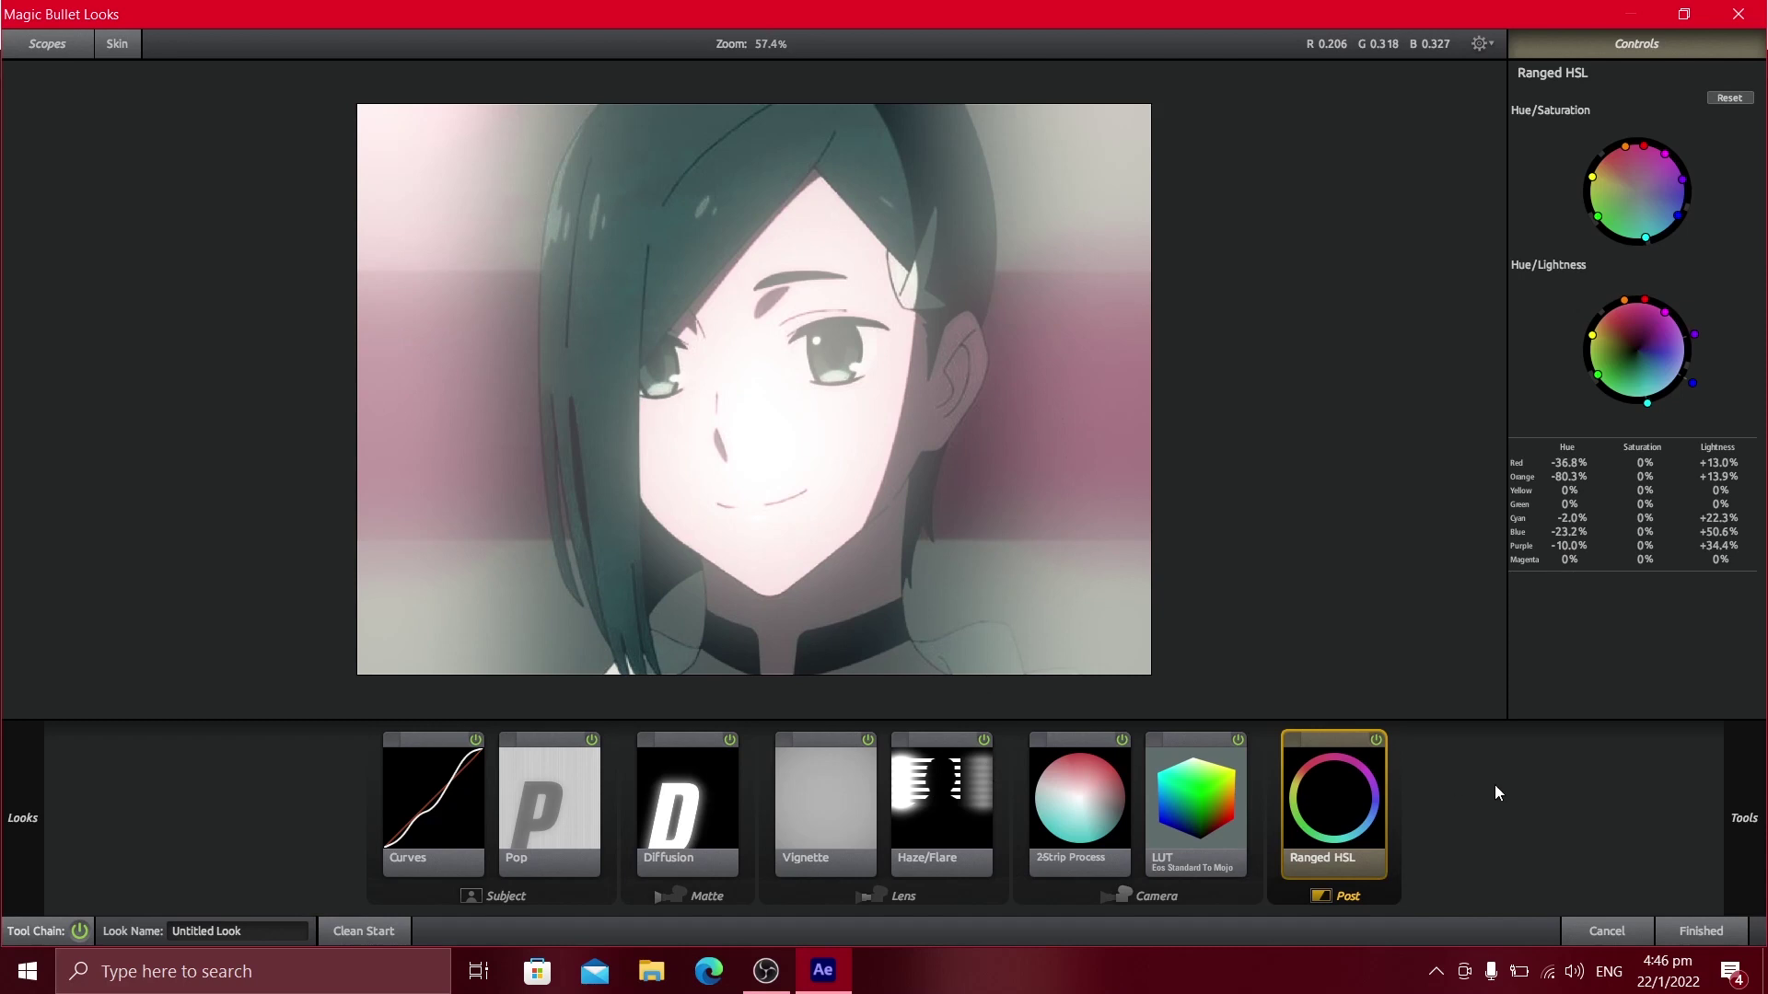
Apply the finished look to the adjustment layer and review the graded image in the composition at several magnifications
click(1698, 928)
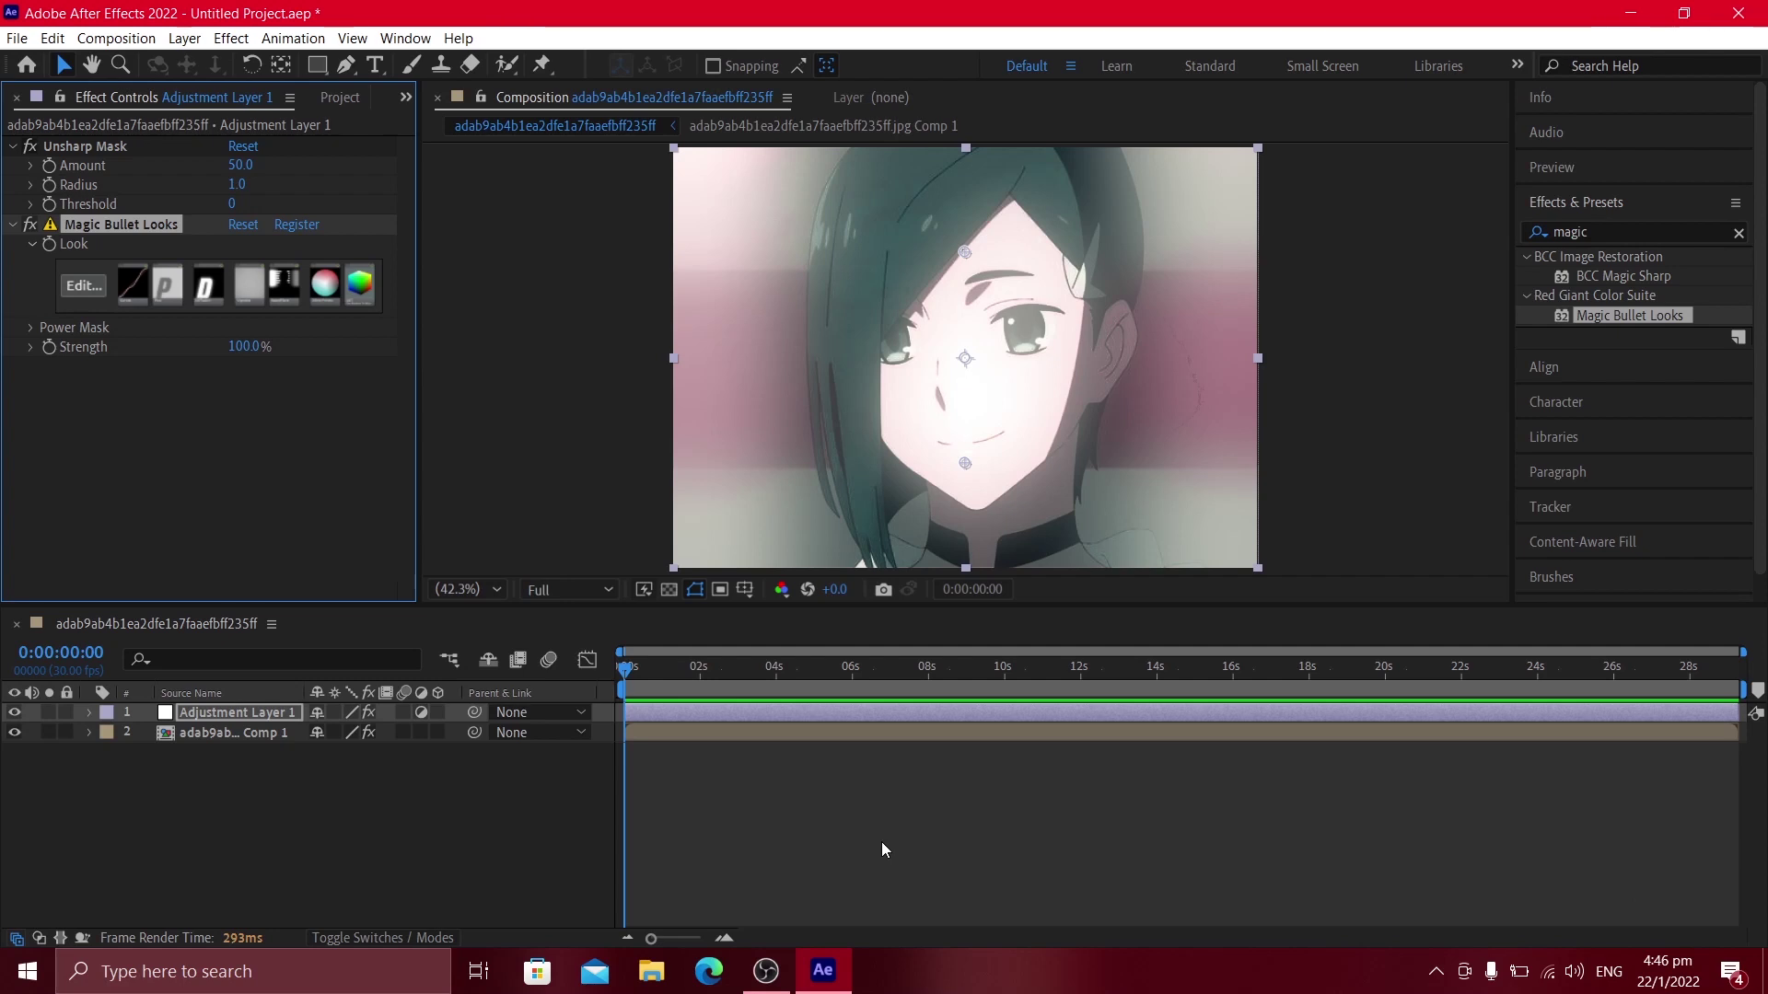
key(period)
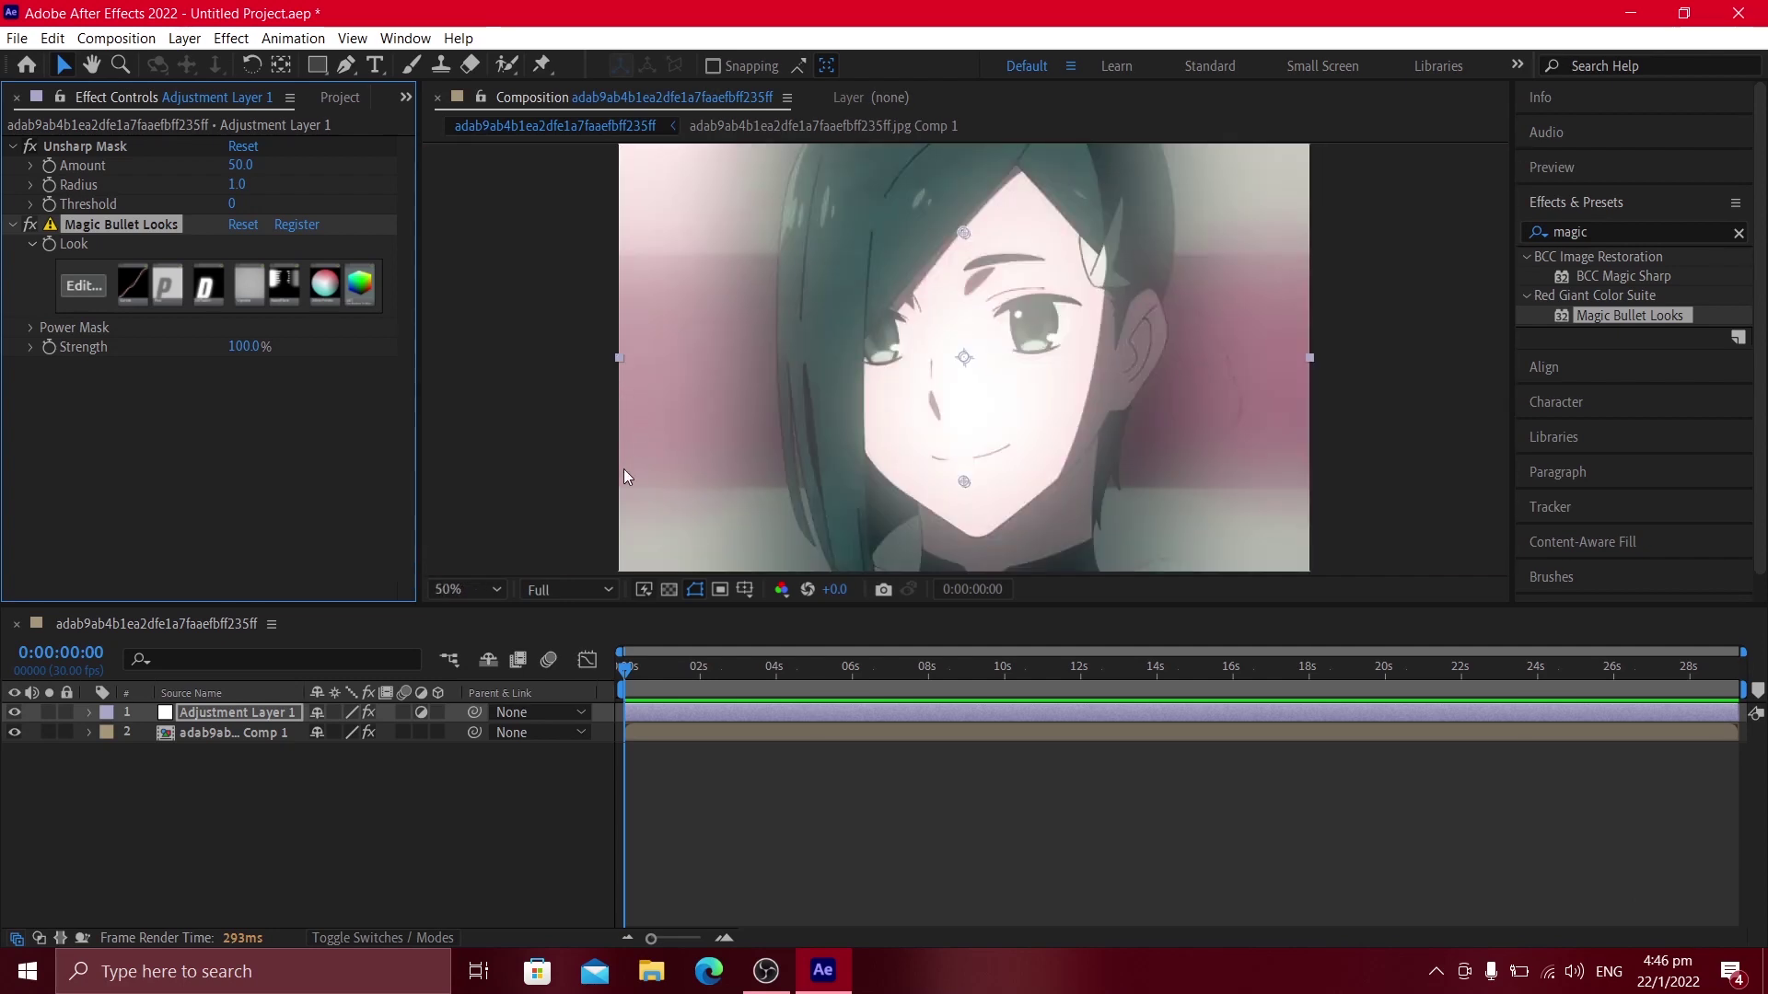
key(comma)
key(comma)
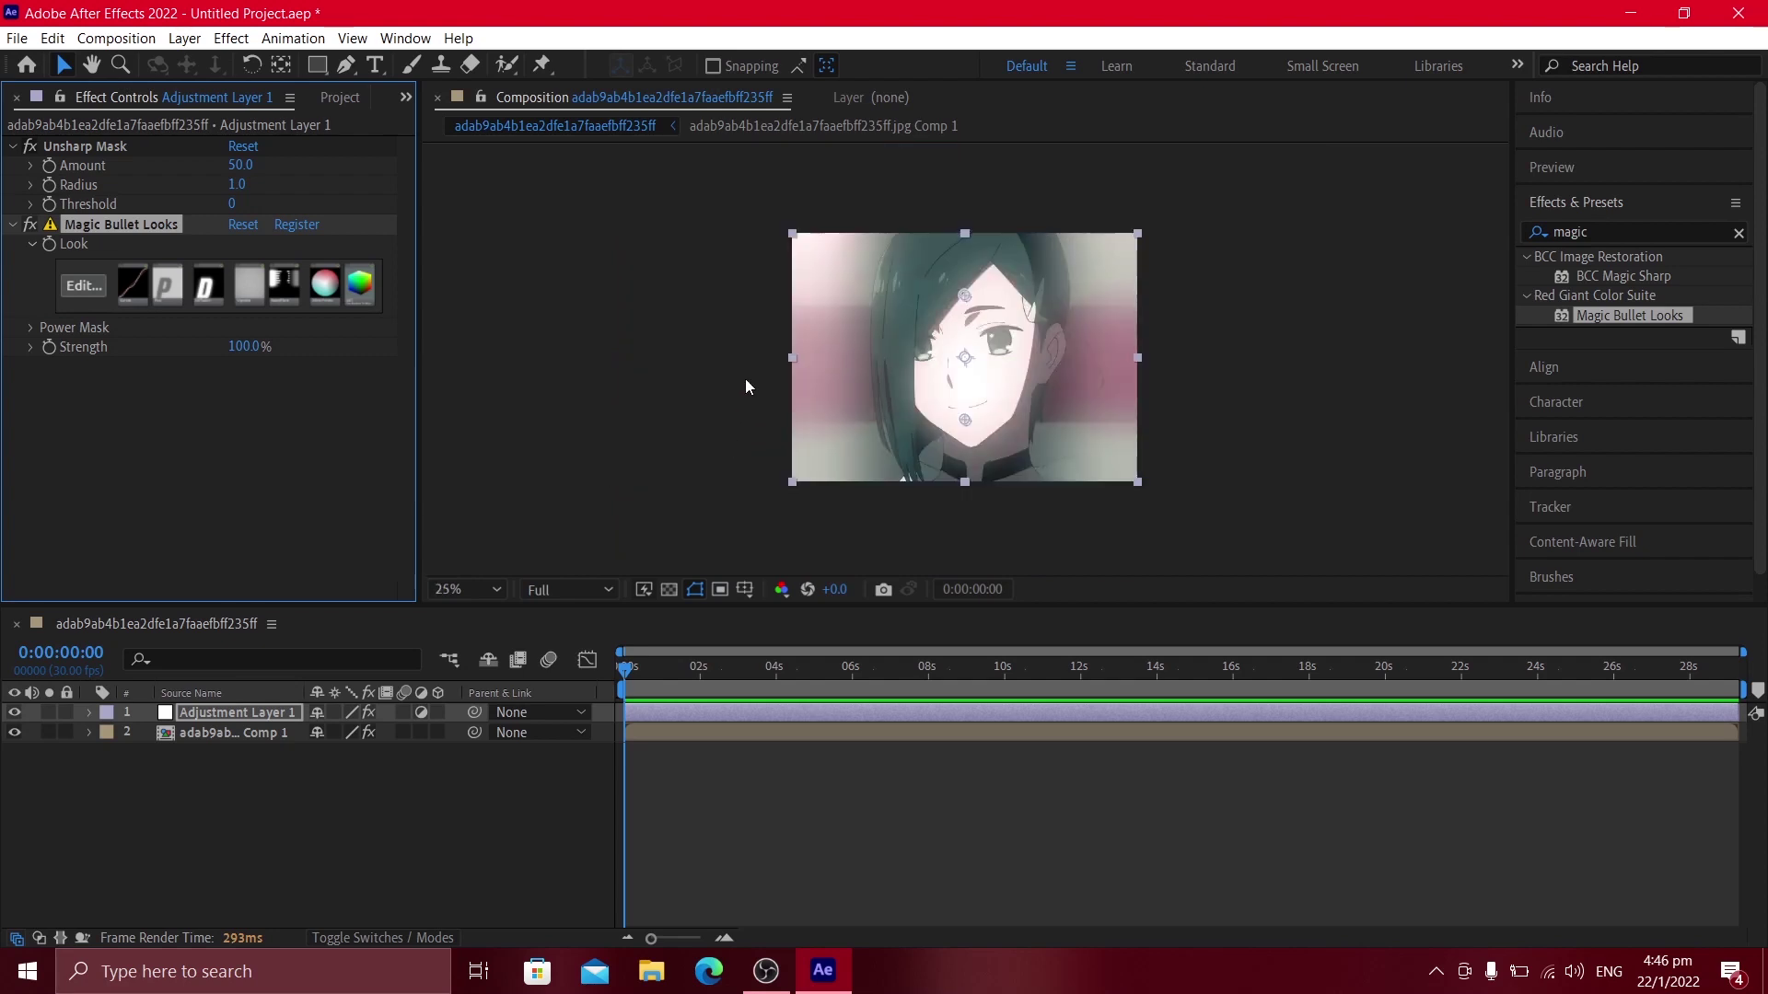
click(478, 589)
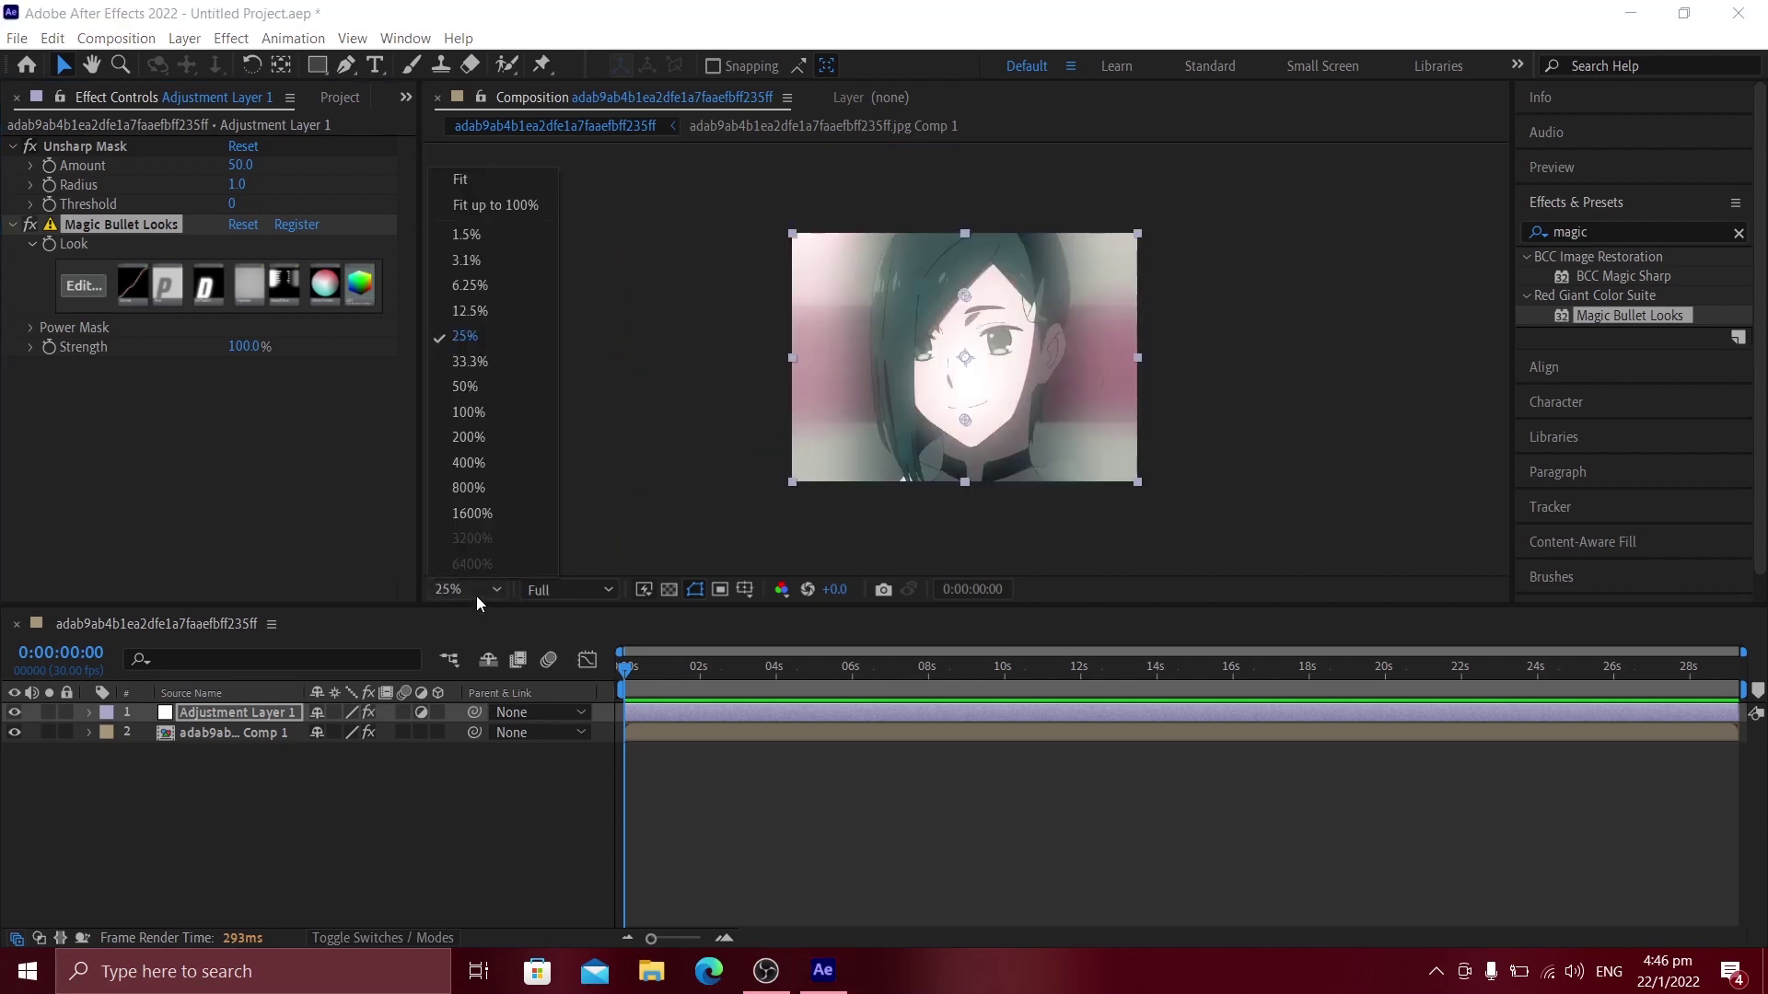
click(536, 179)
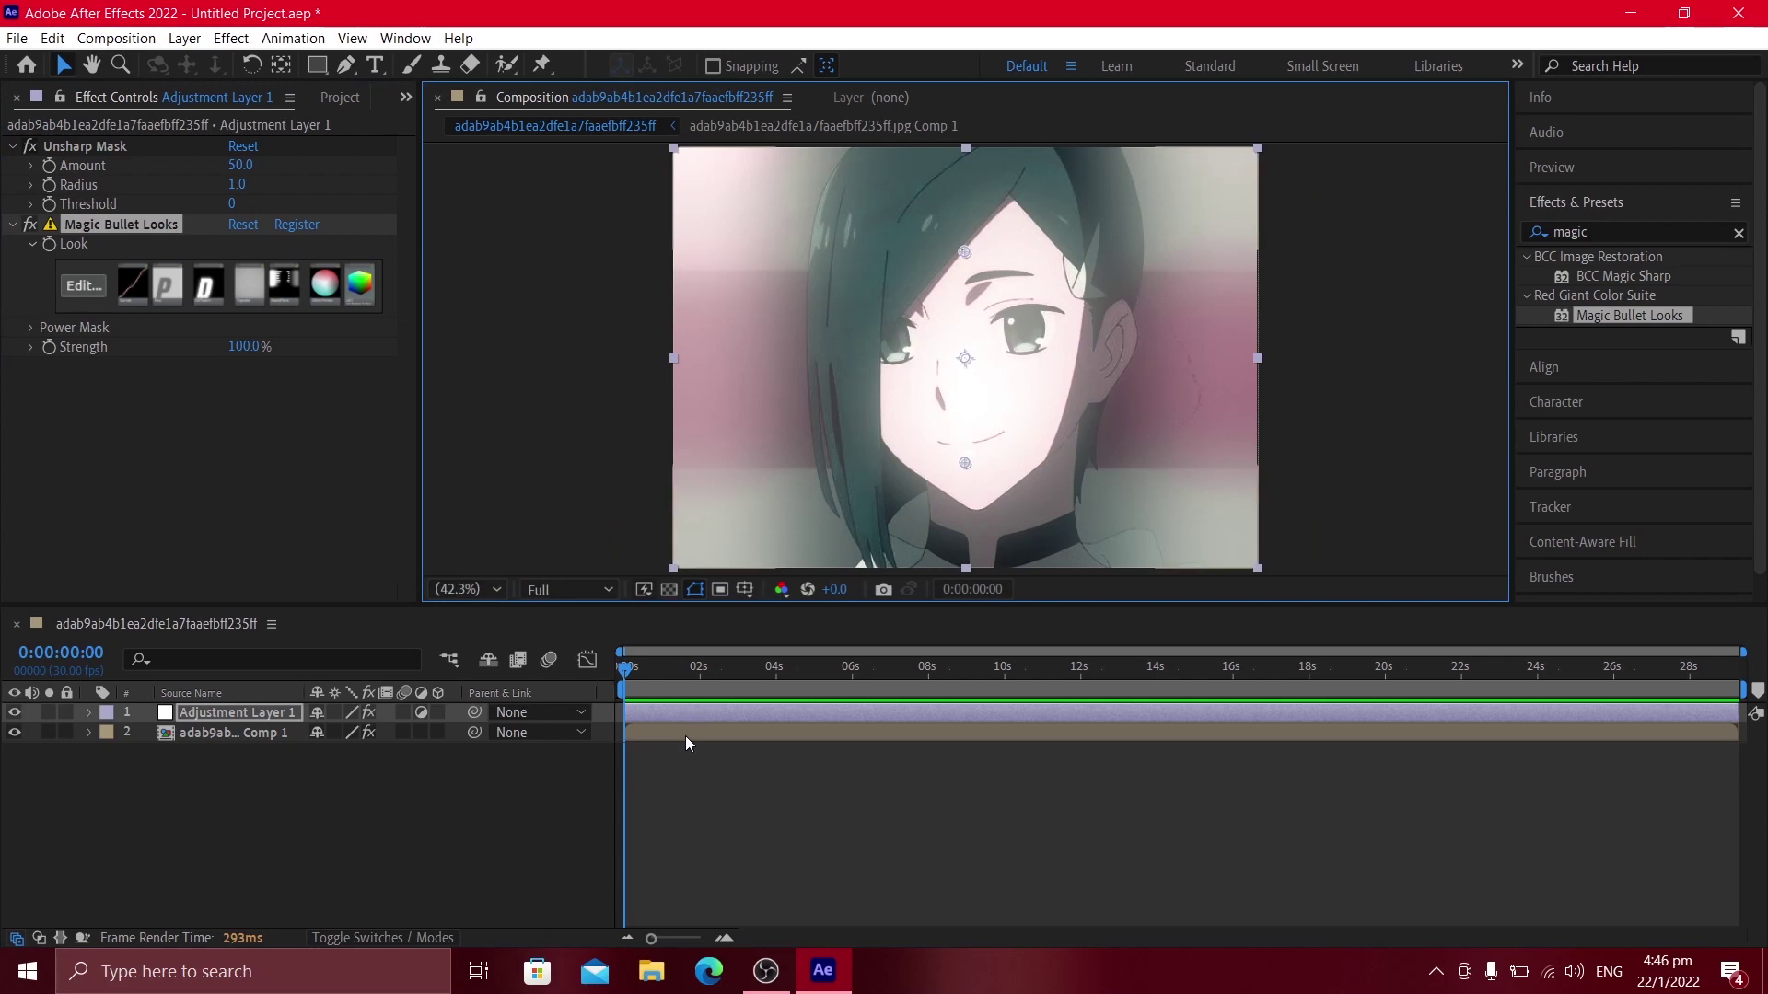
Pre-compose the adjustment layer and the image layer together as Pre-comp 1, moving all attributes into the new composition
right_click(685, 737)
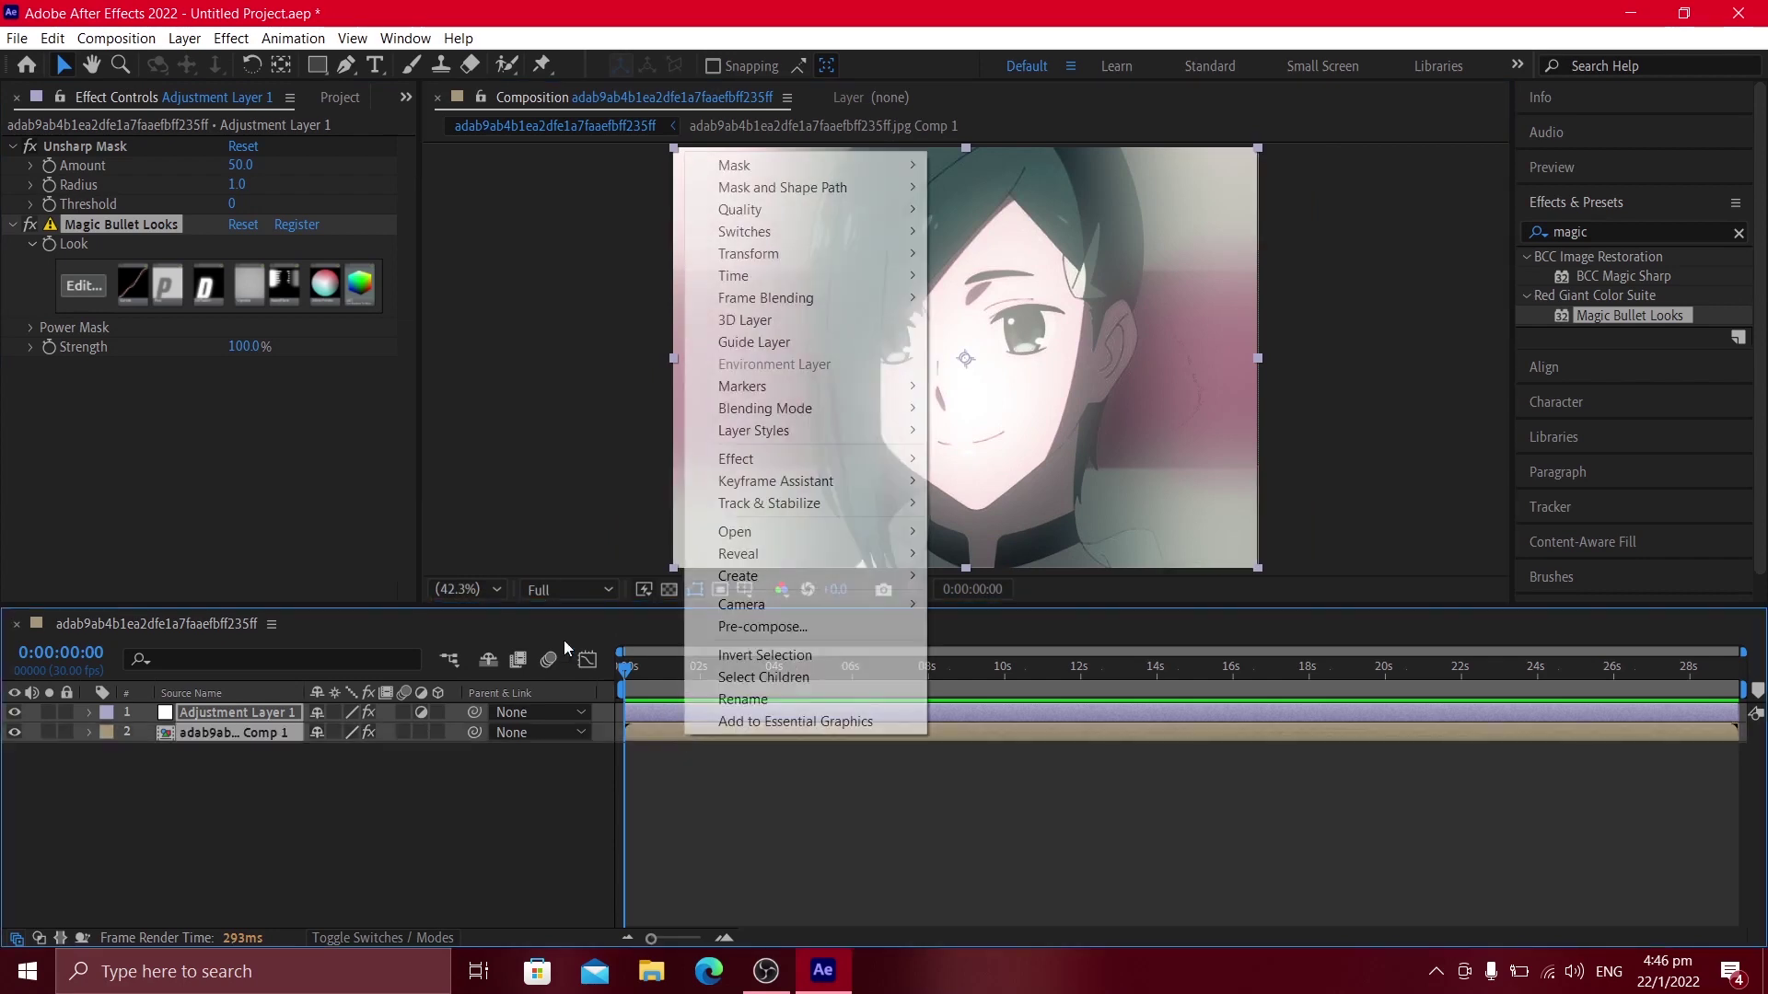
click(766, 628)
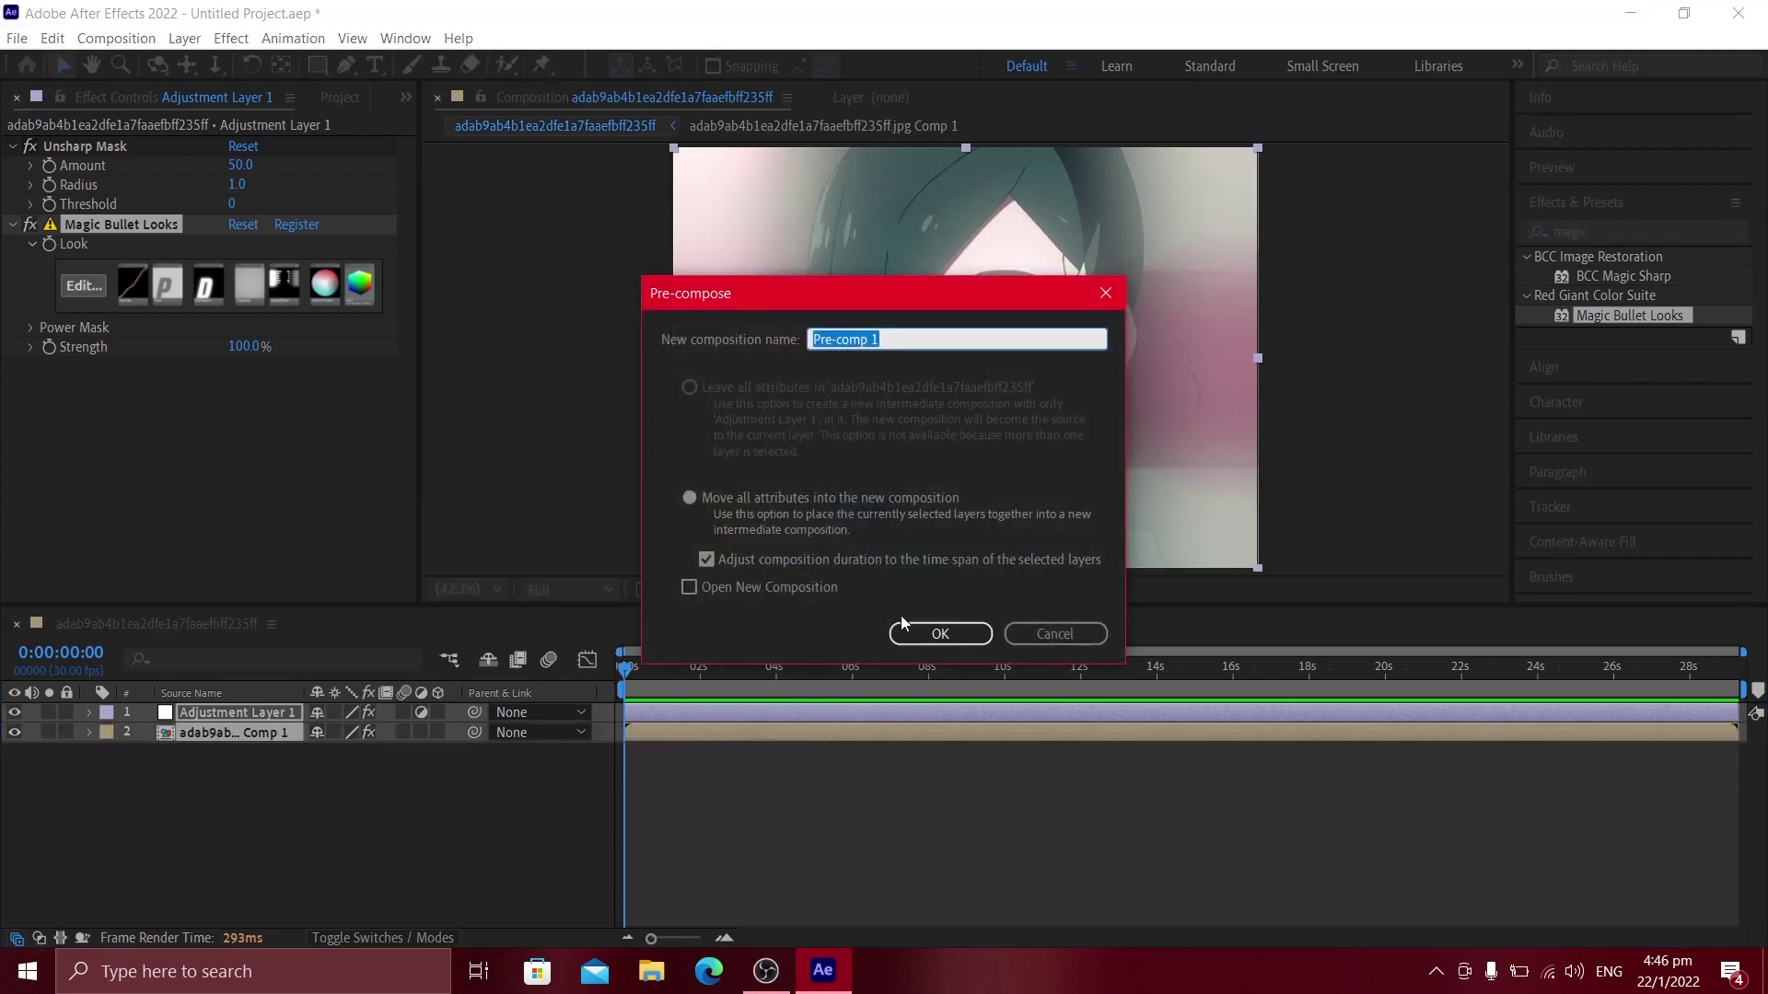
click(910, 629)
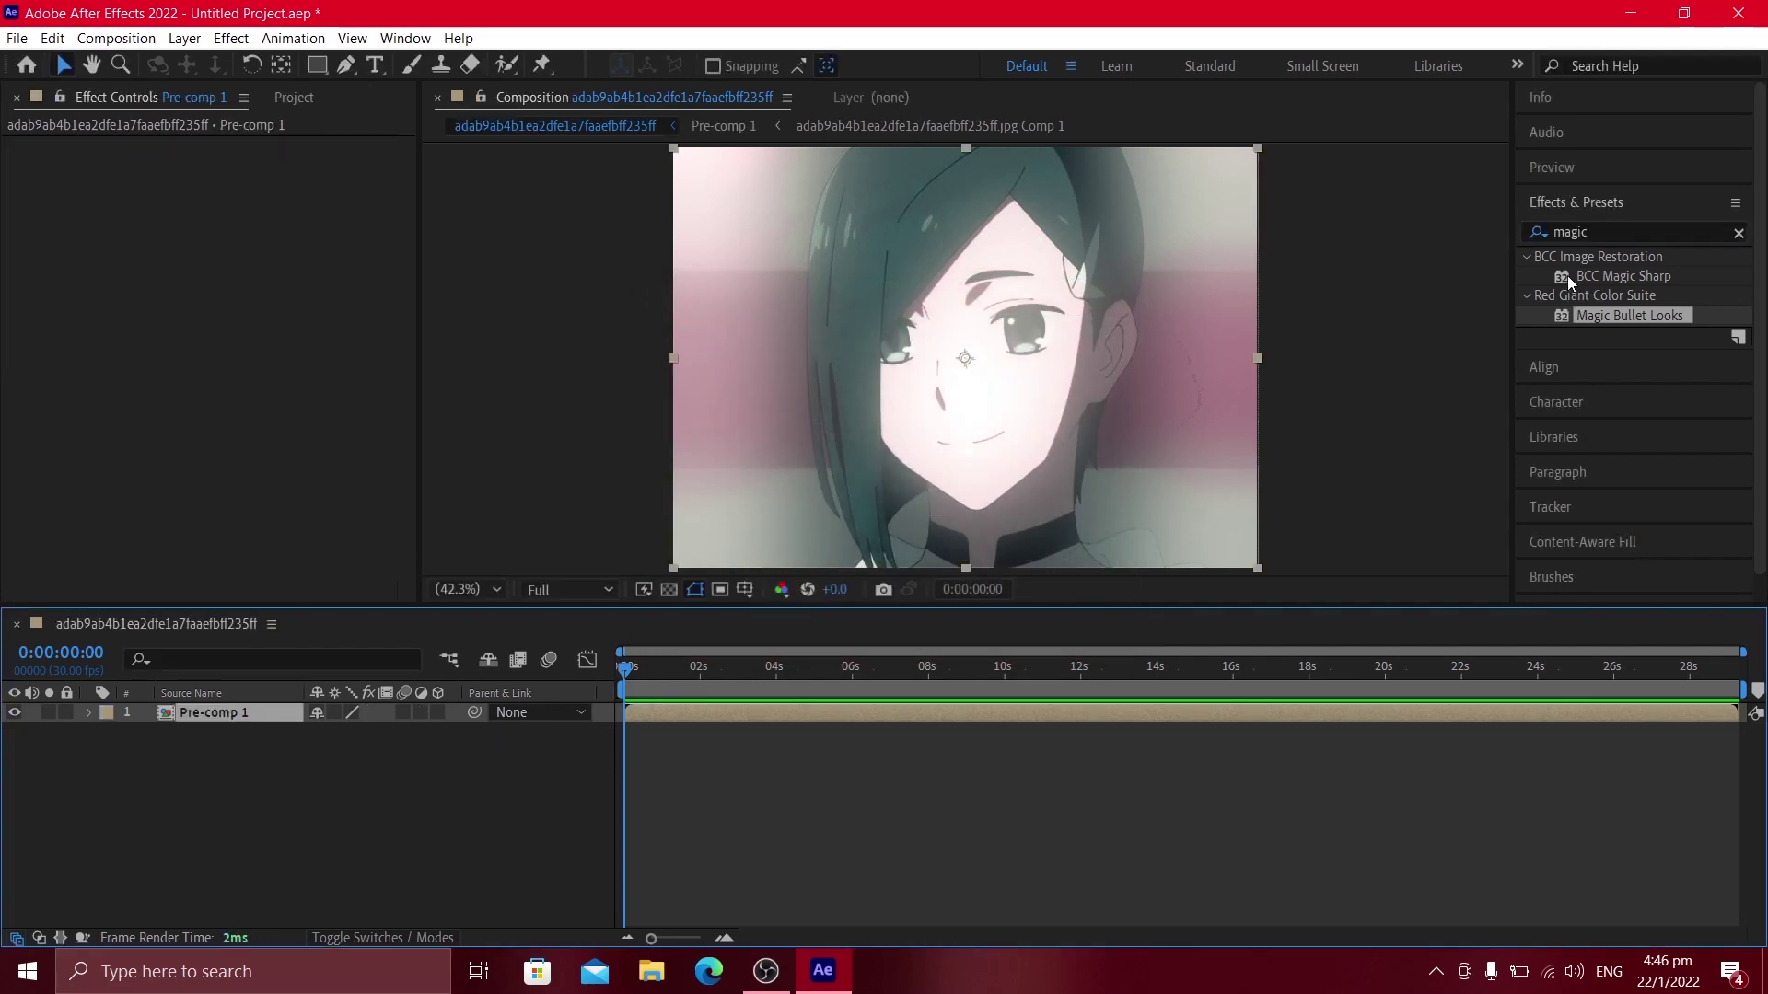
Add Optics Compensation to the Pre-comp 1 layer with Reverse Lens Distortion enabled and a Field Of View of 10
click(1738, 233)
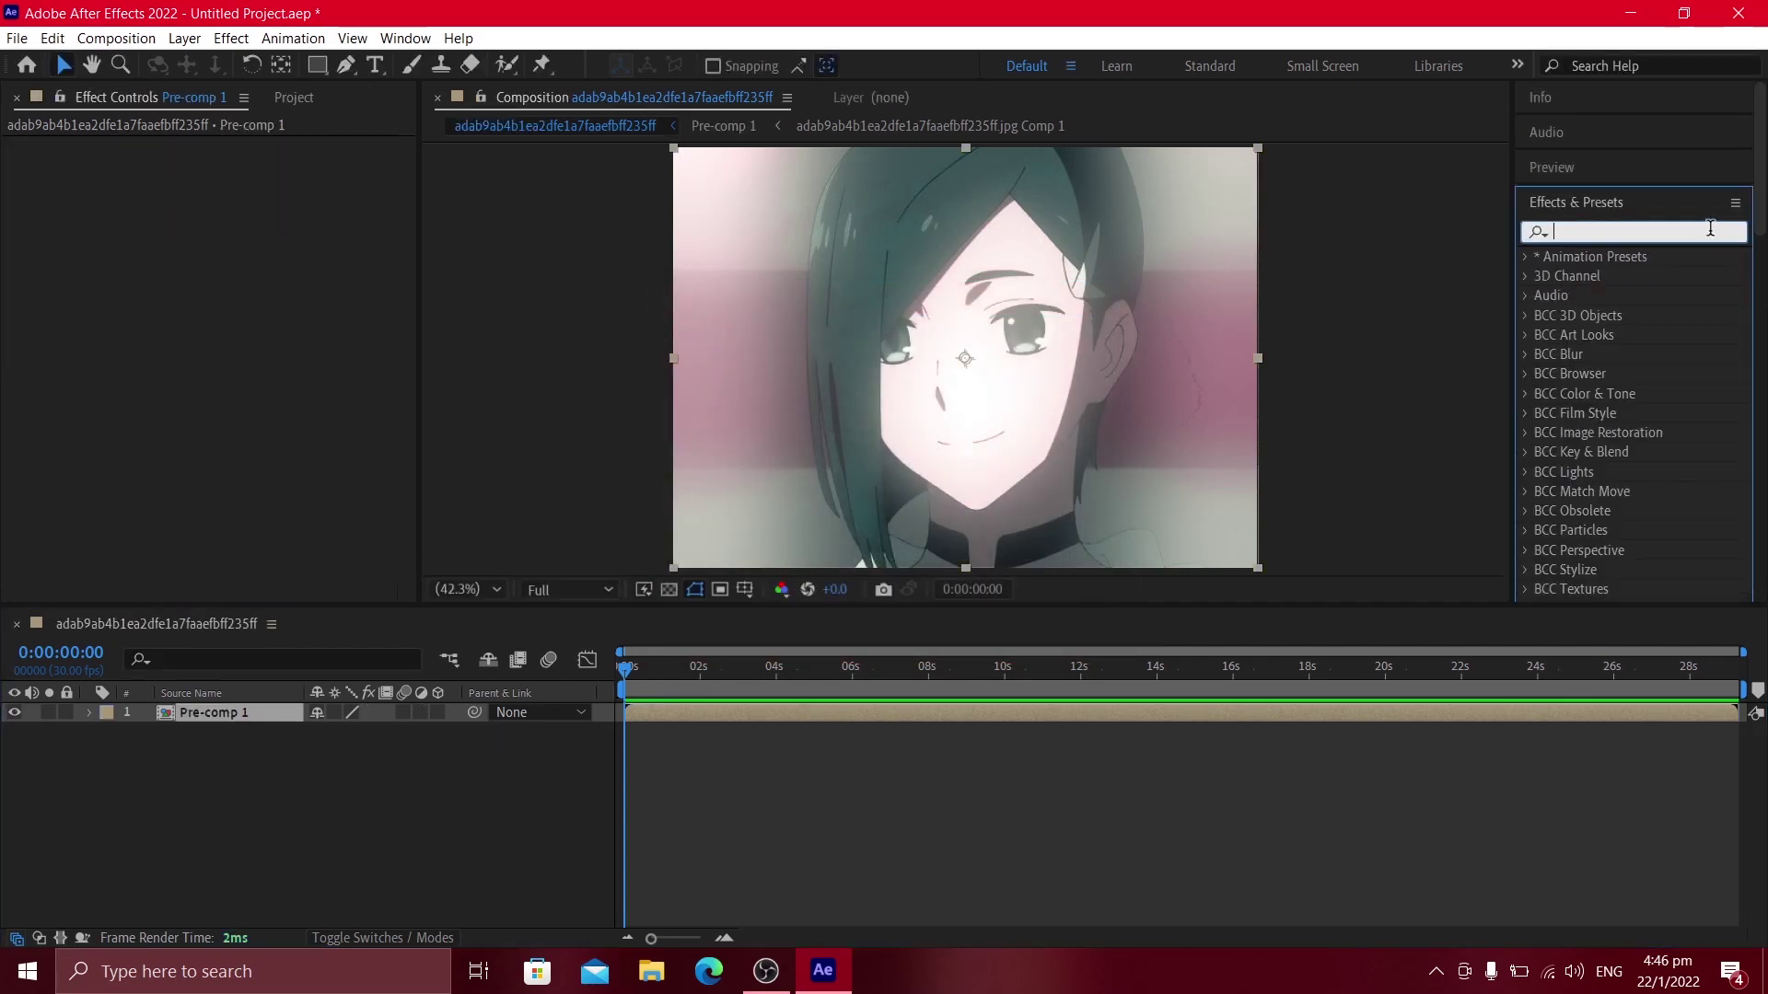
text(optics)
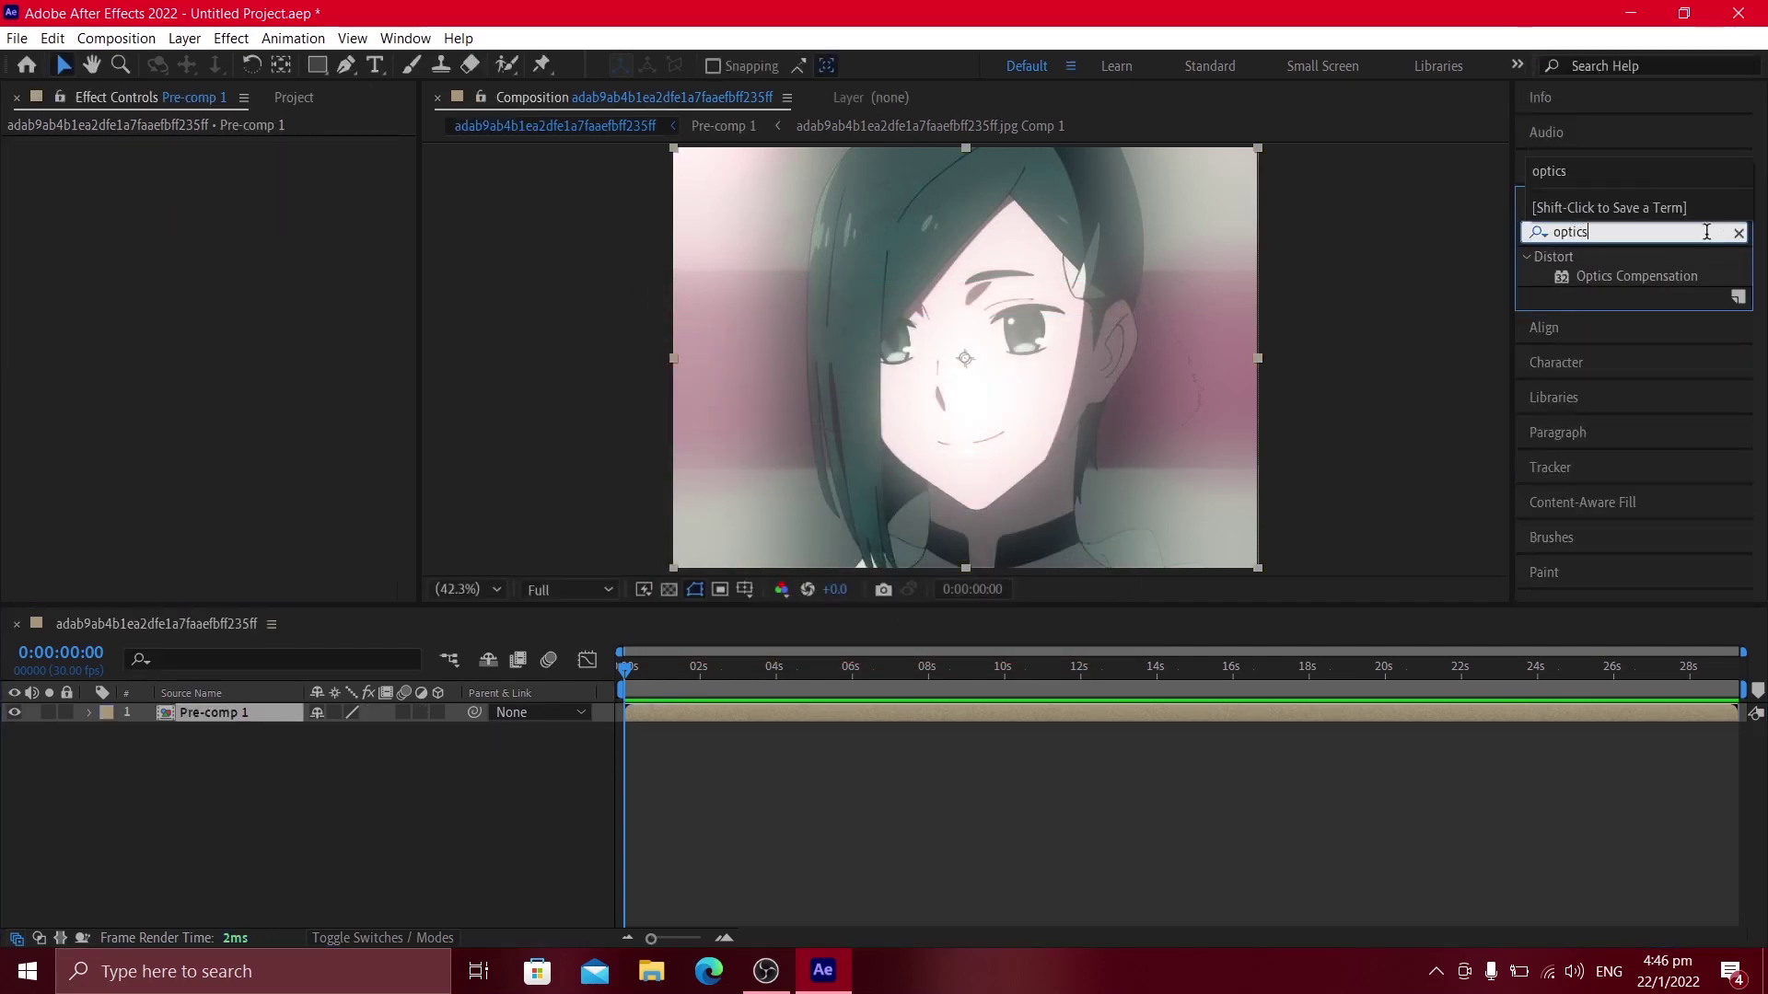
double_click(1653, 276)
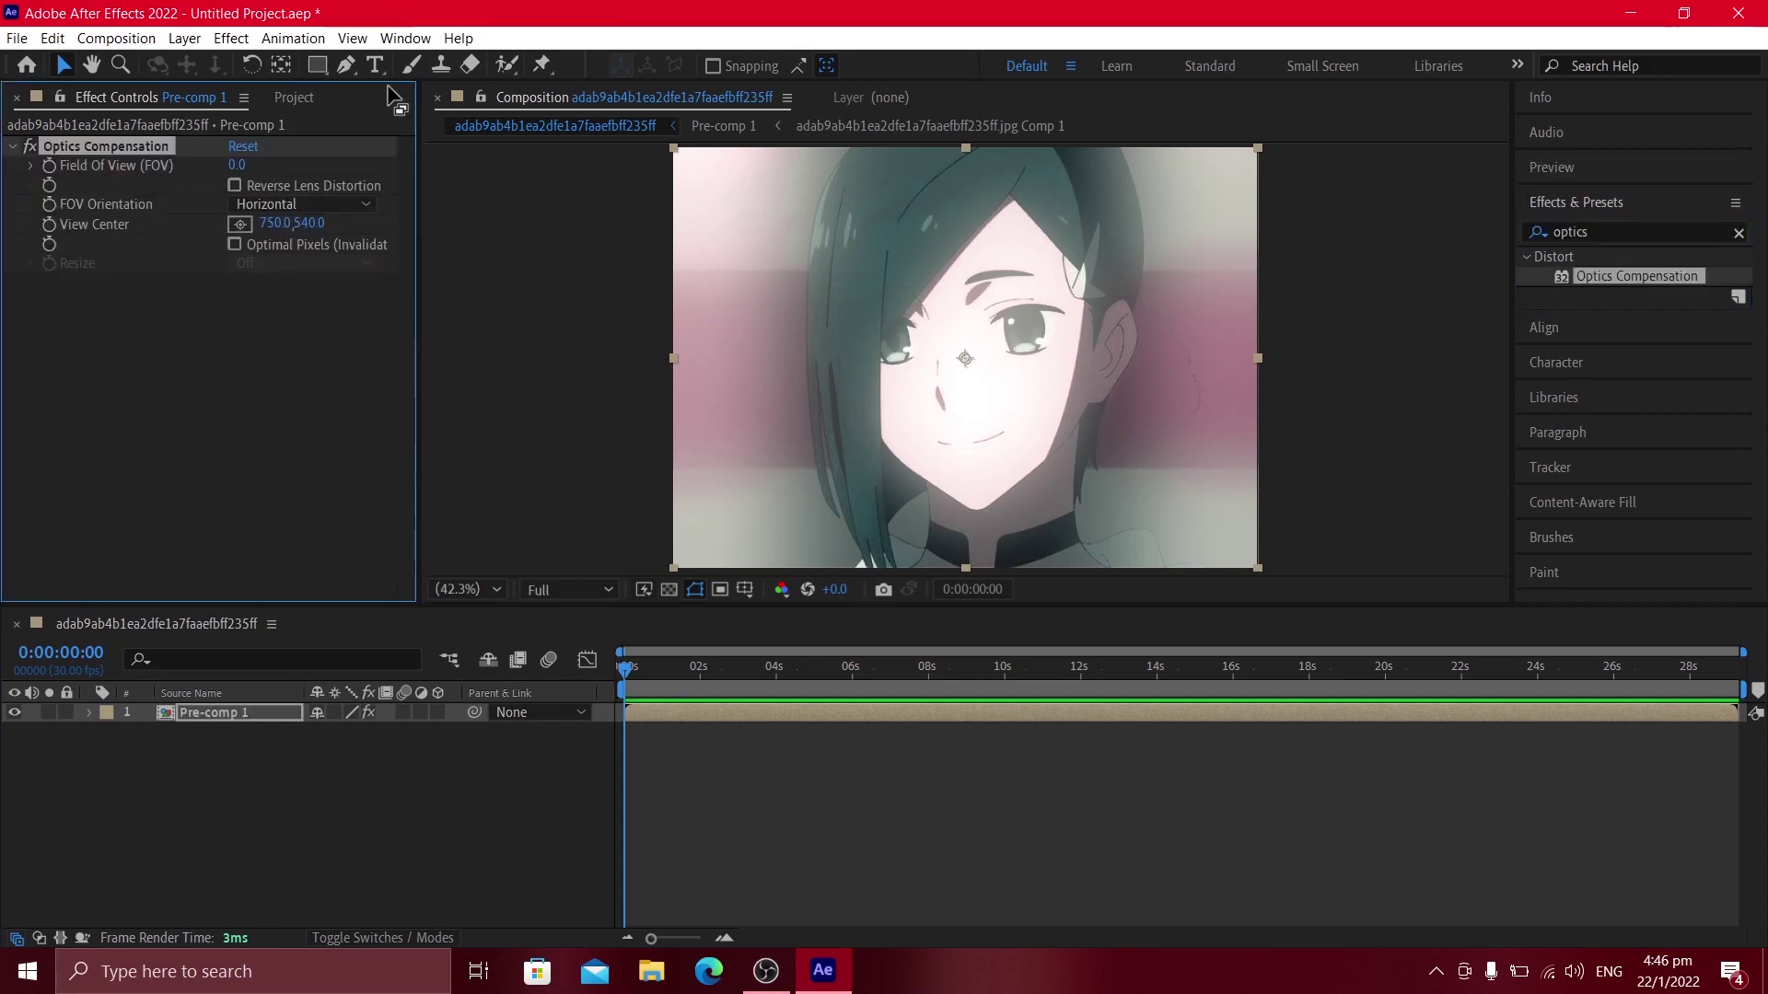
click(260, 186)
click(238, 166)
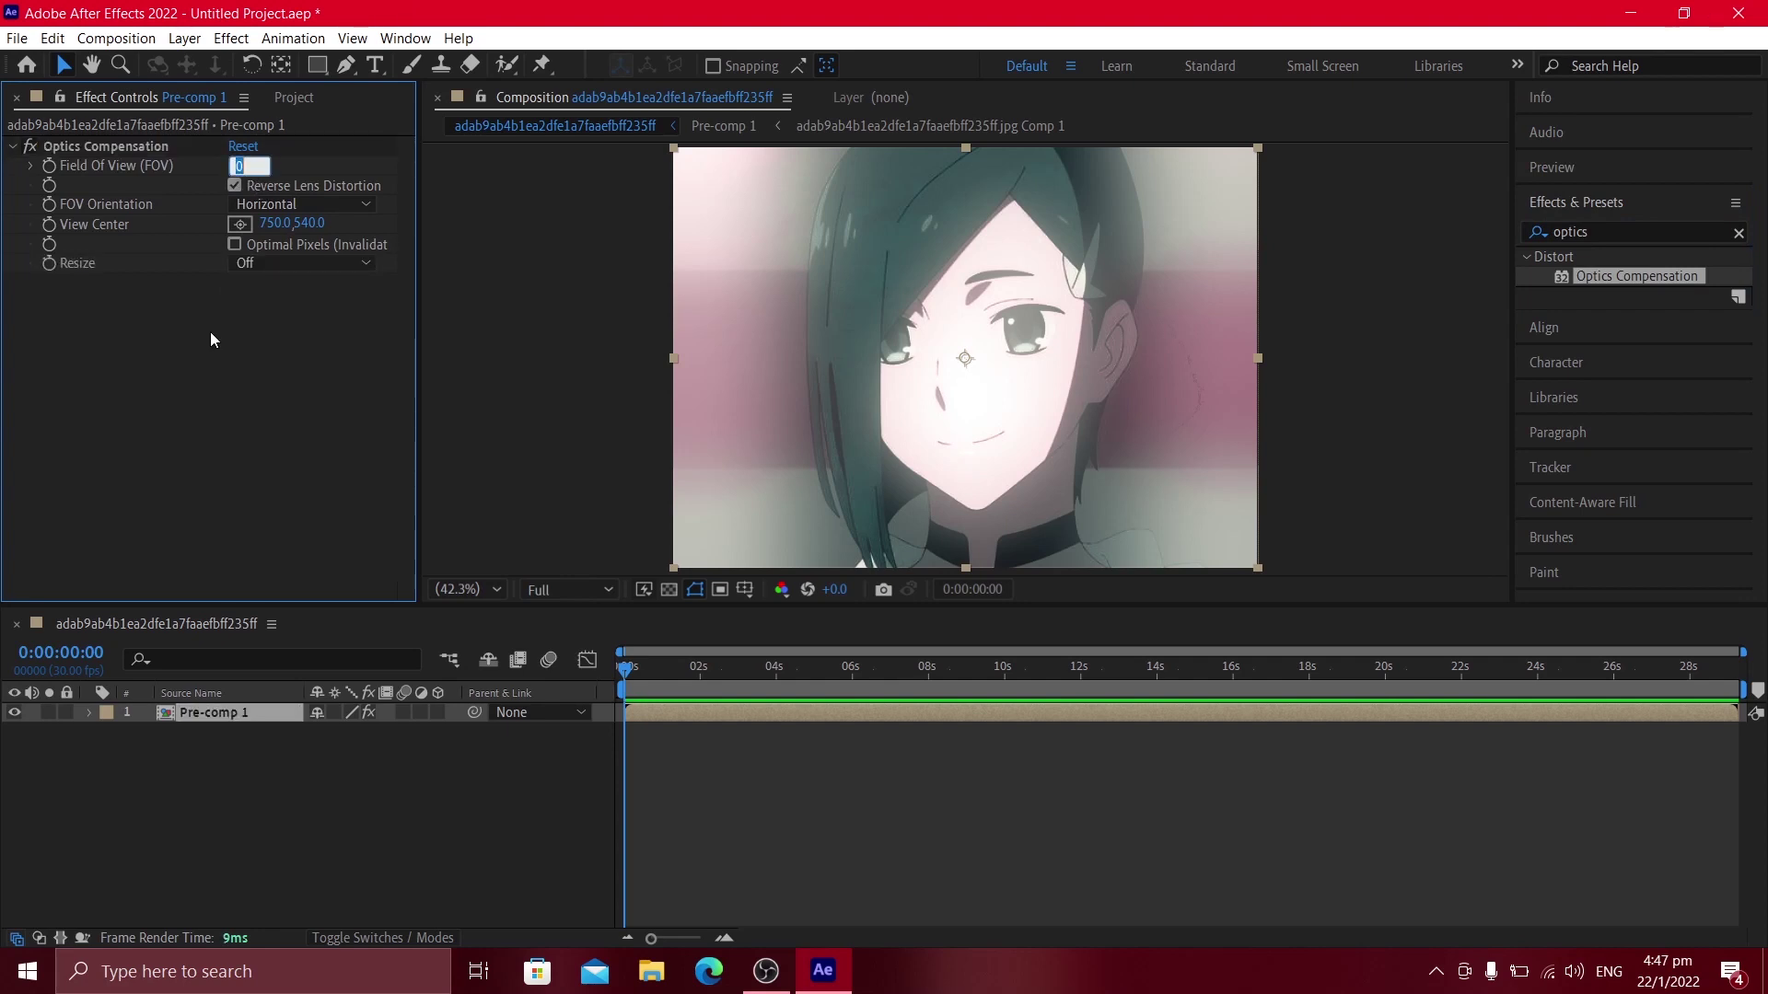
text(10)
key(Return)
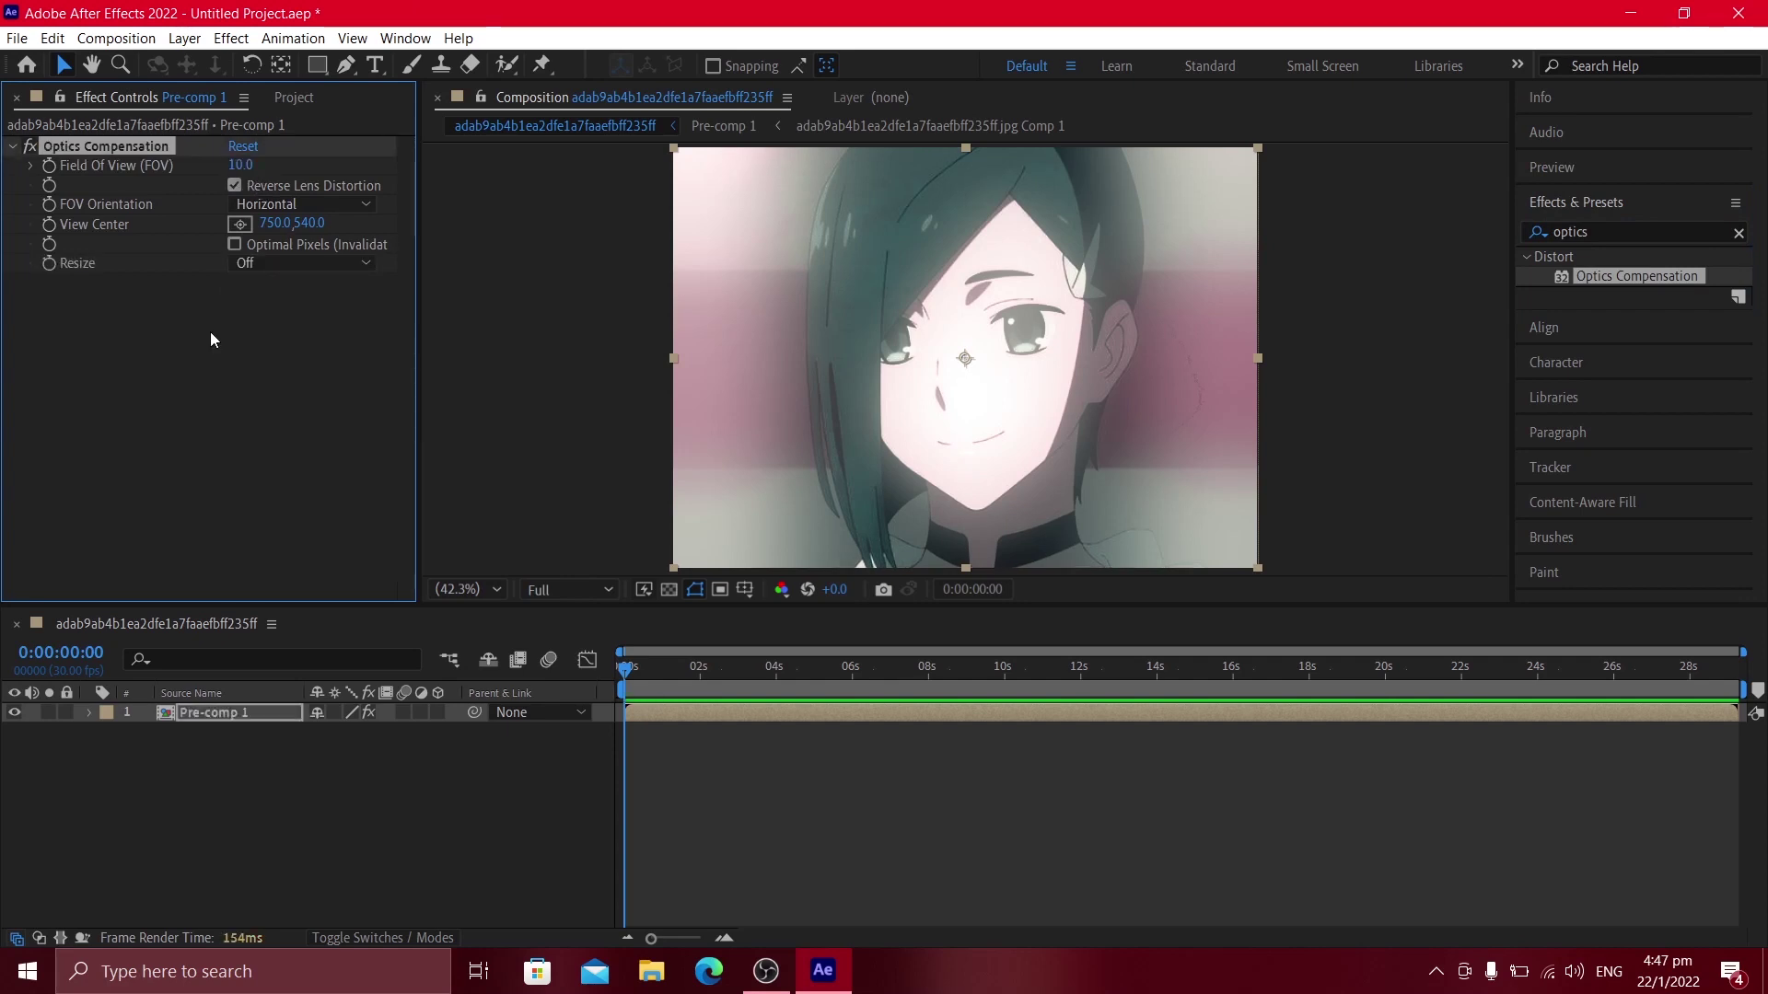
click(825, 838)
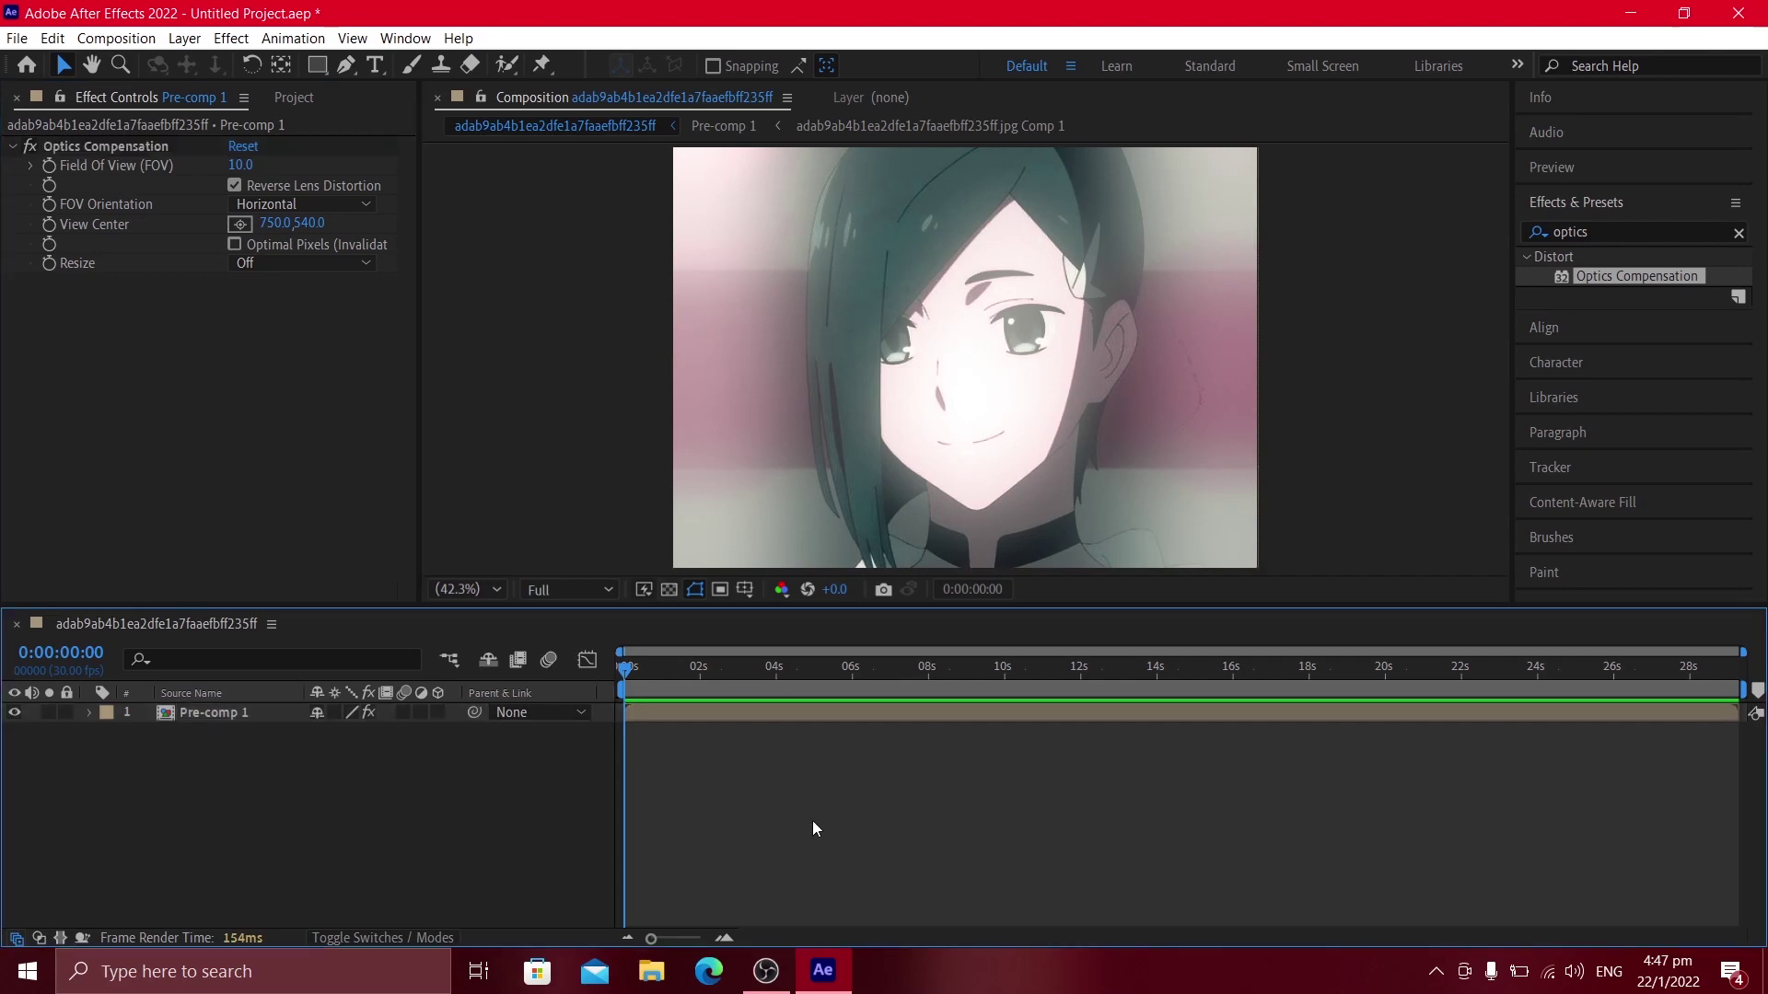
Try a different Field Of View for Optics Compensation and undo the change
drag(230, 164, 622, 223)
key(ctrl+z)
click(875, 794)
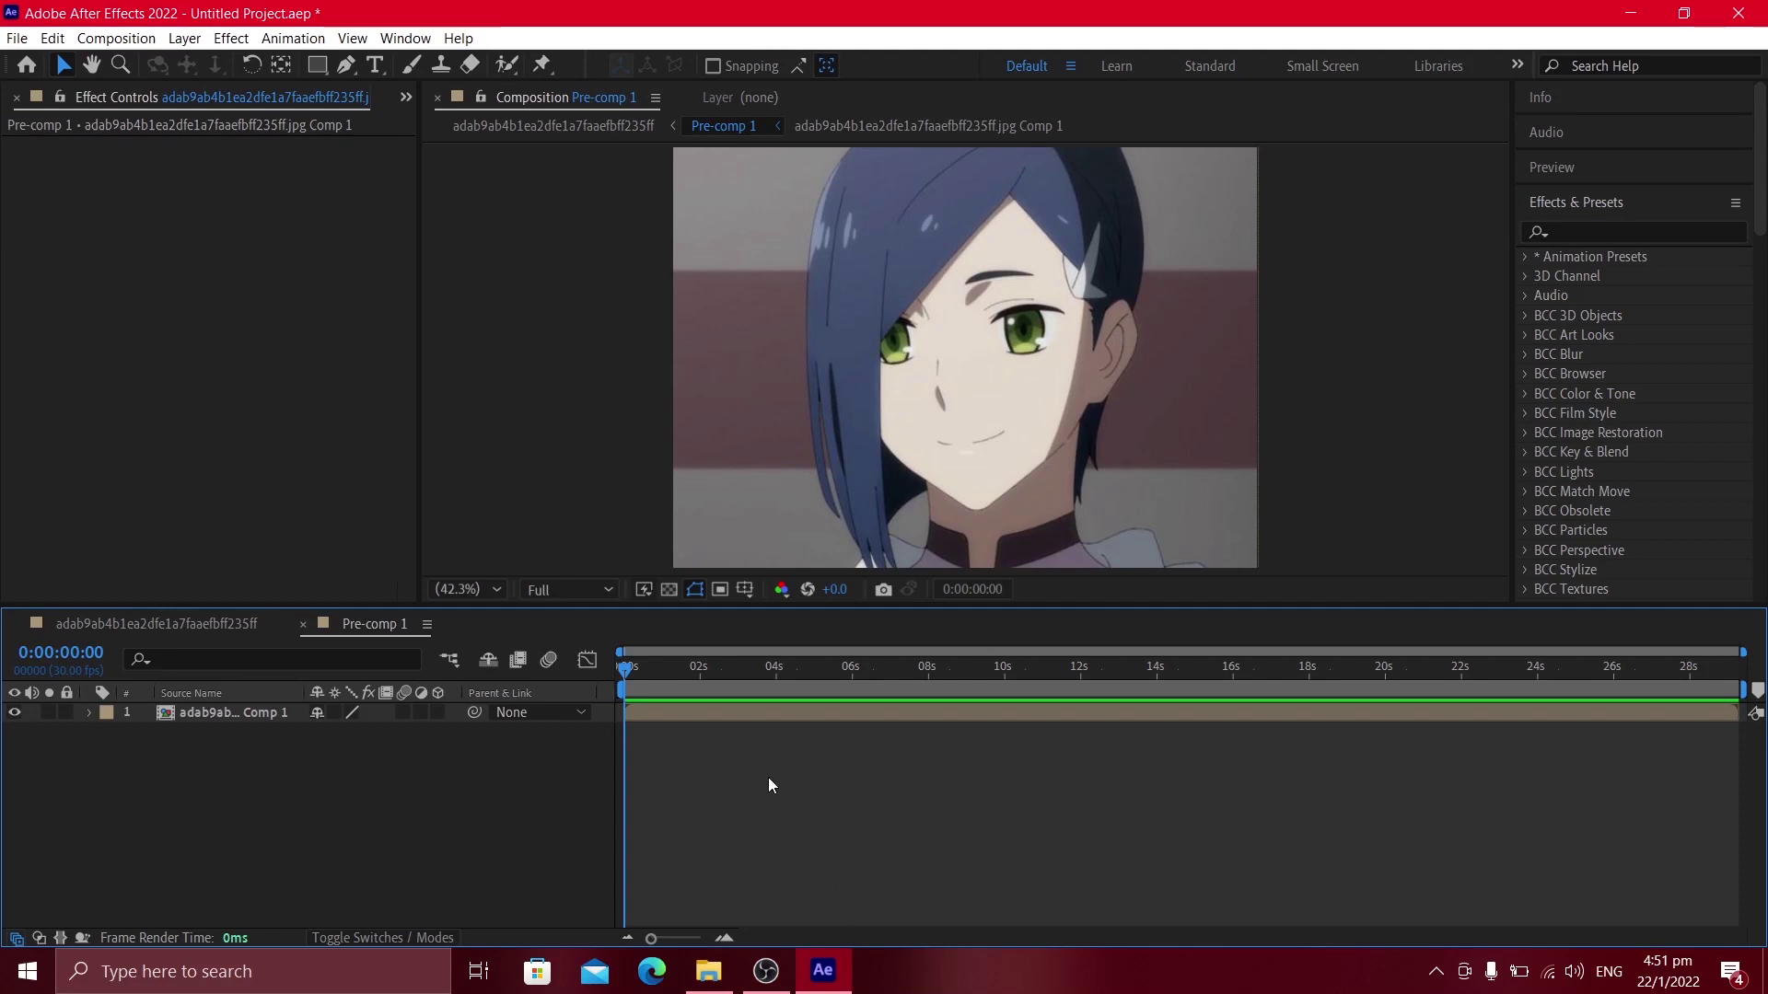
right_click(792, 826)
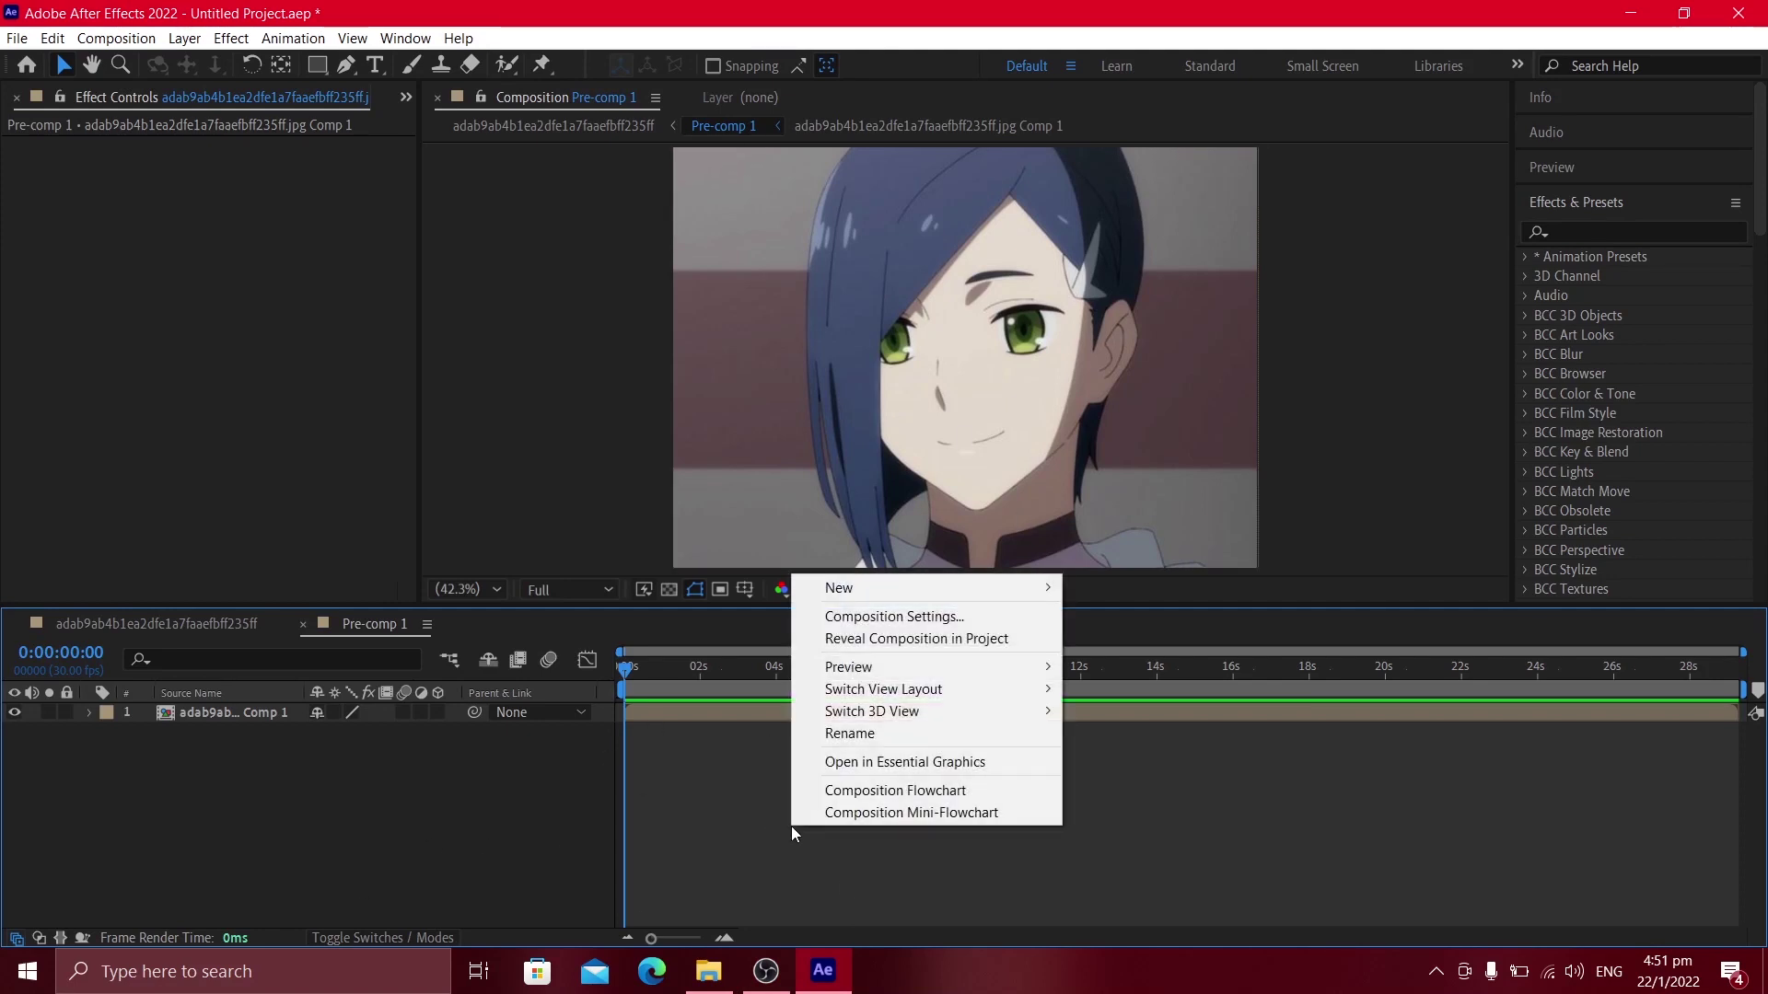
click(735, 770)
click(764, 715)
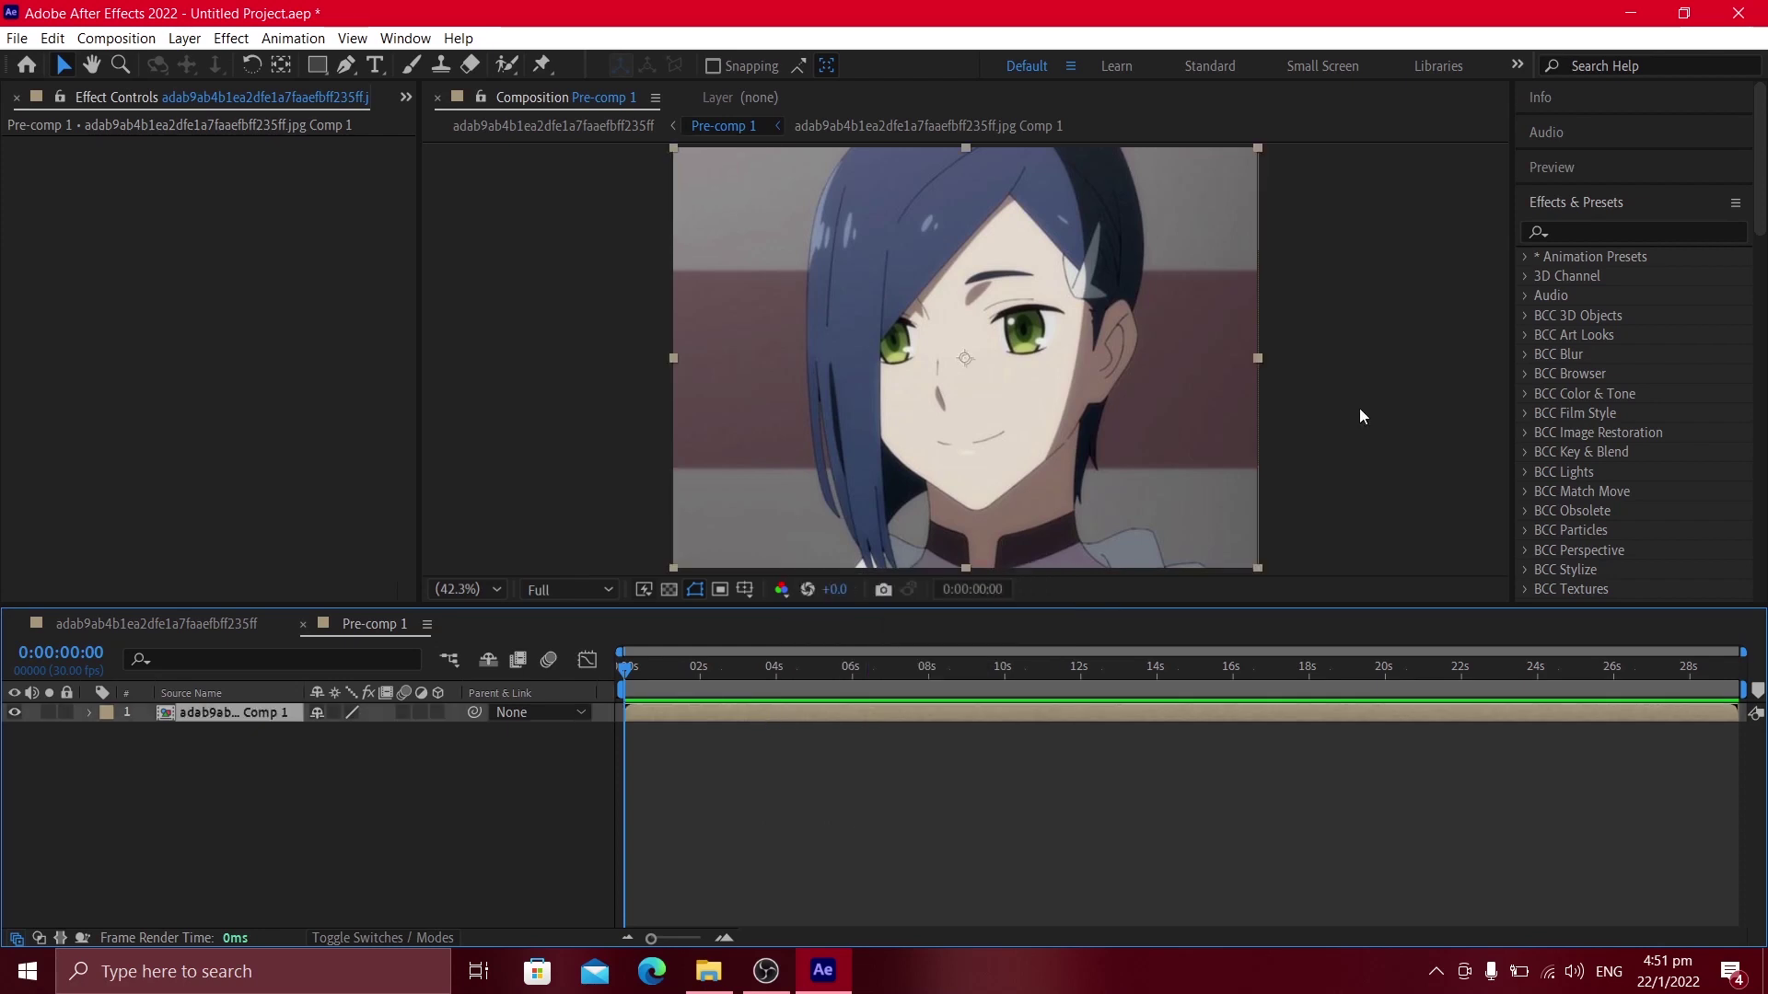
click(1567, 236)
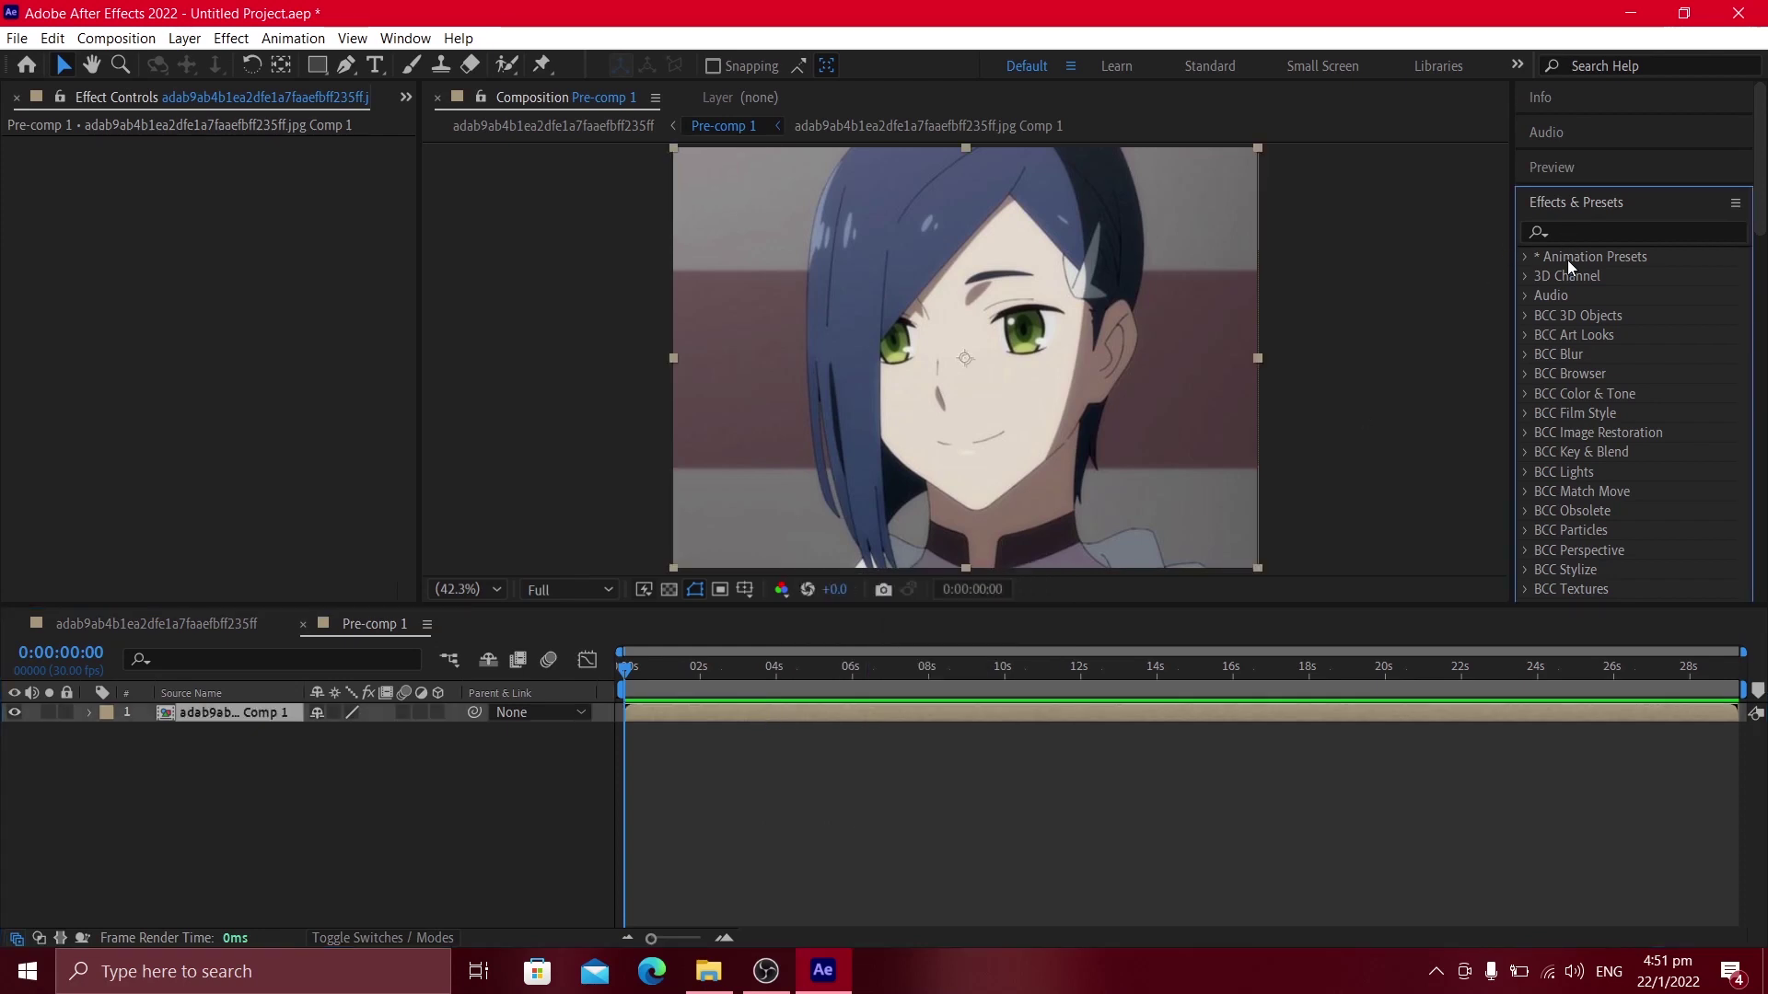
click(1585, 233)
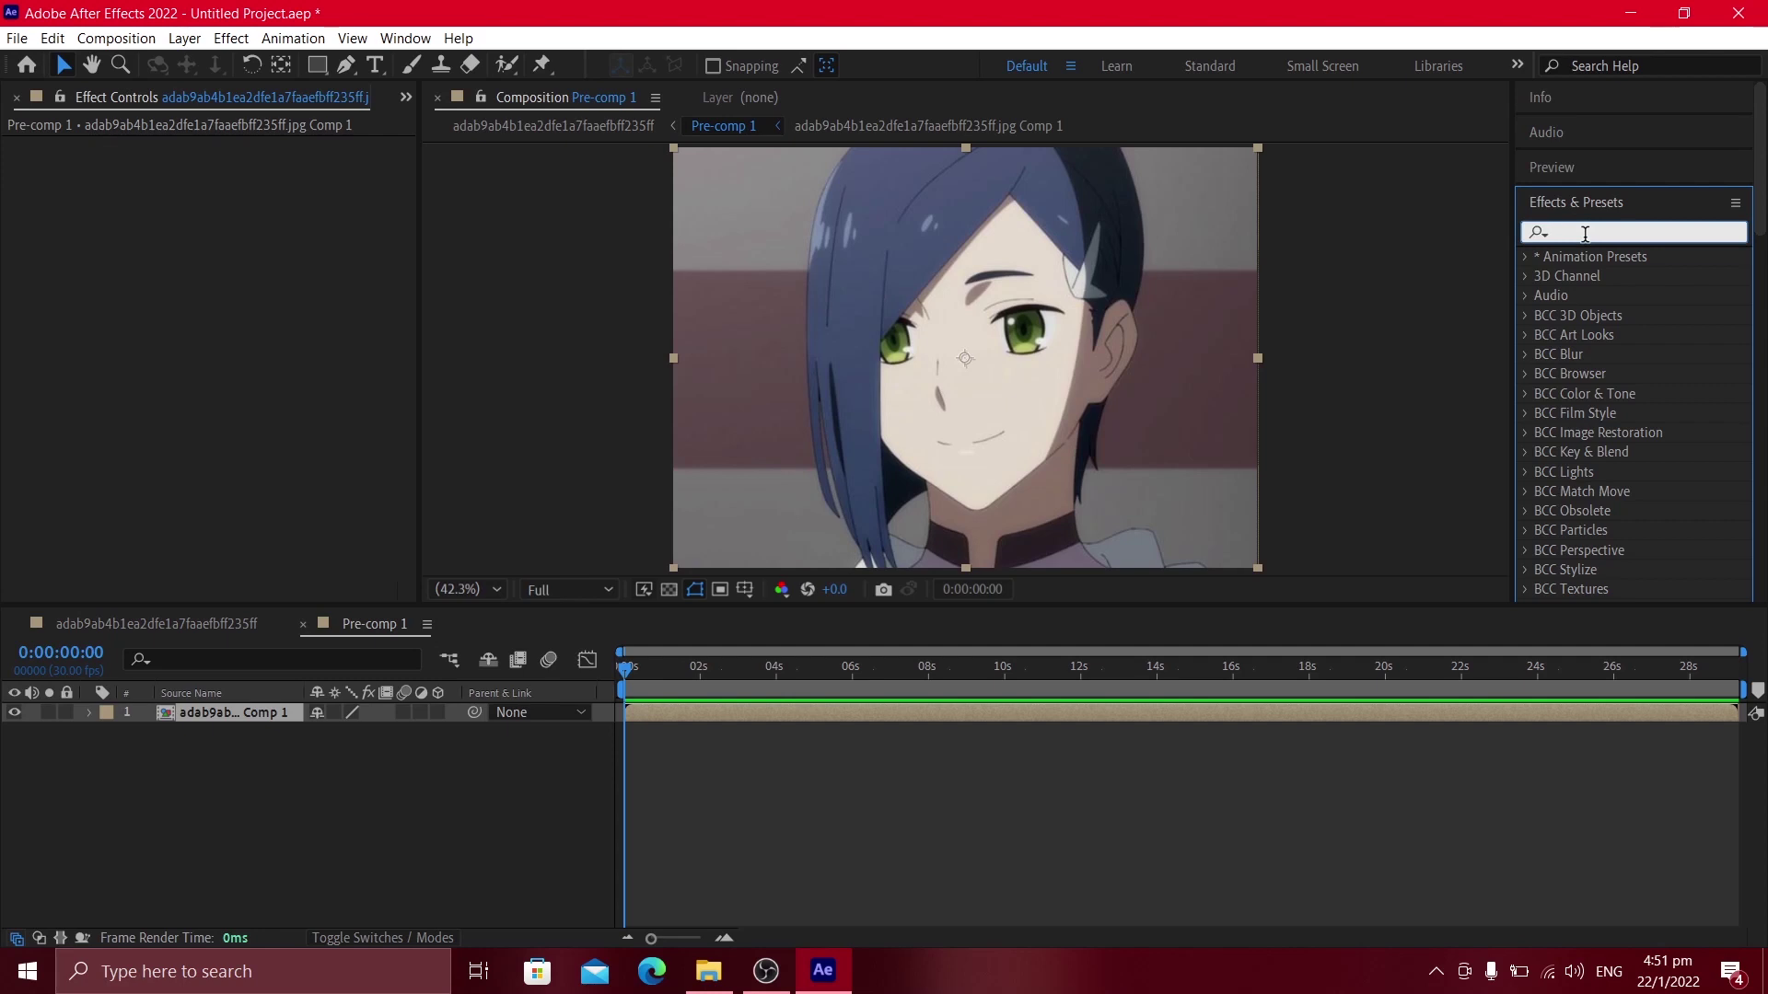
click(939, 852)
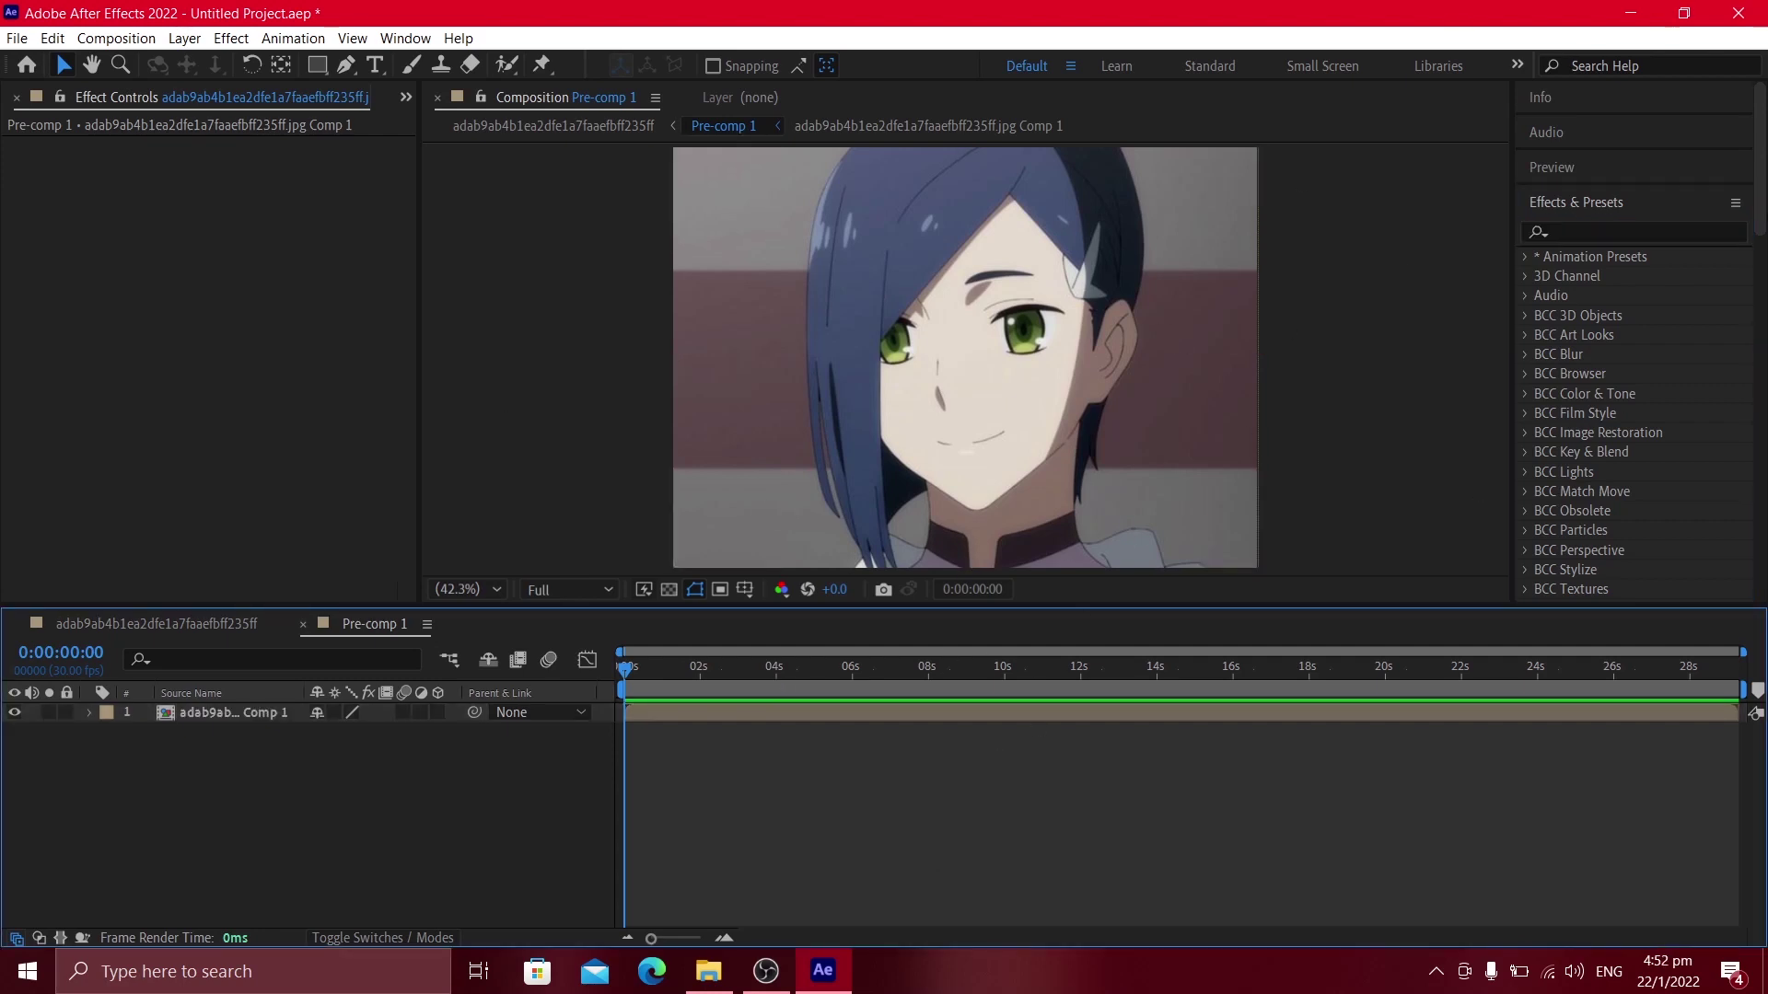
Create a new adjustment layer above the ungraded image layer in Pre-comp 1
right_click(835, 792)
mouse_move(990, 555)
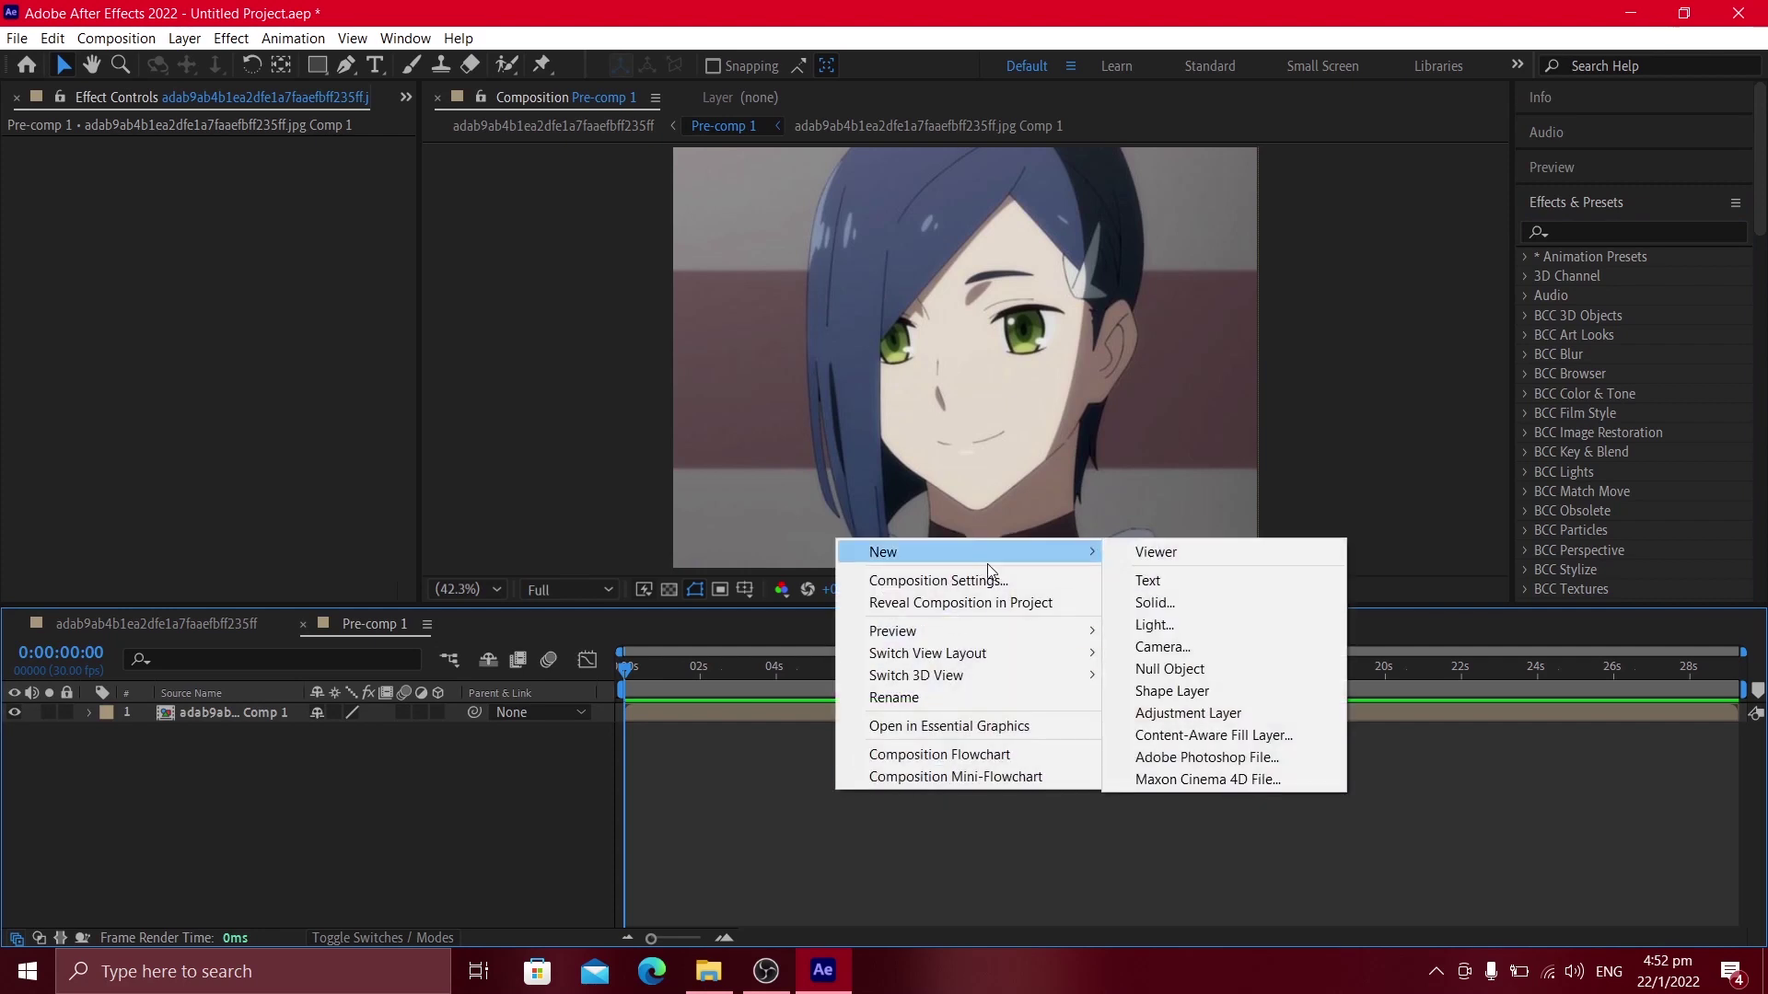
drag(1235, 715, 885, 705)
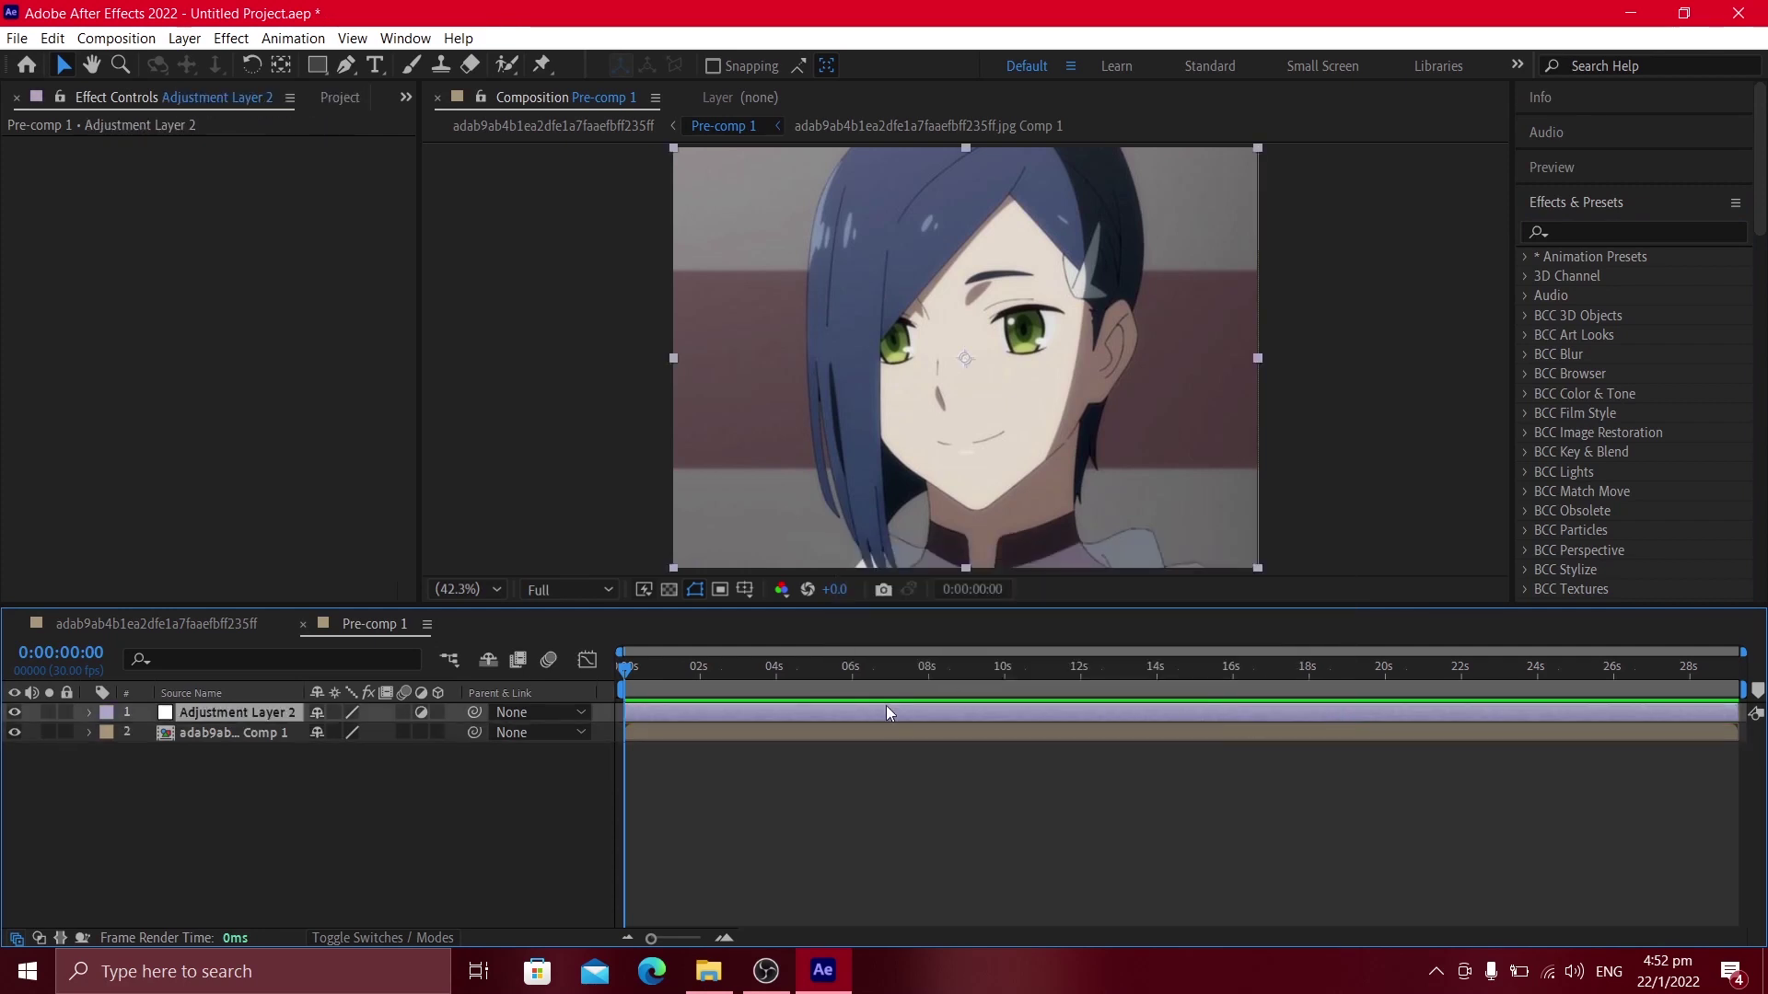
Apply the saved Magic Bullet Looks grading preset from the AE PRESET folder to the new adjustment layer and review the graded image
click(293, 37)
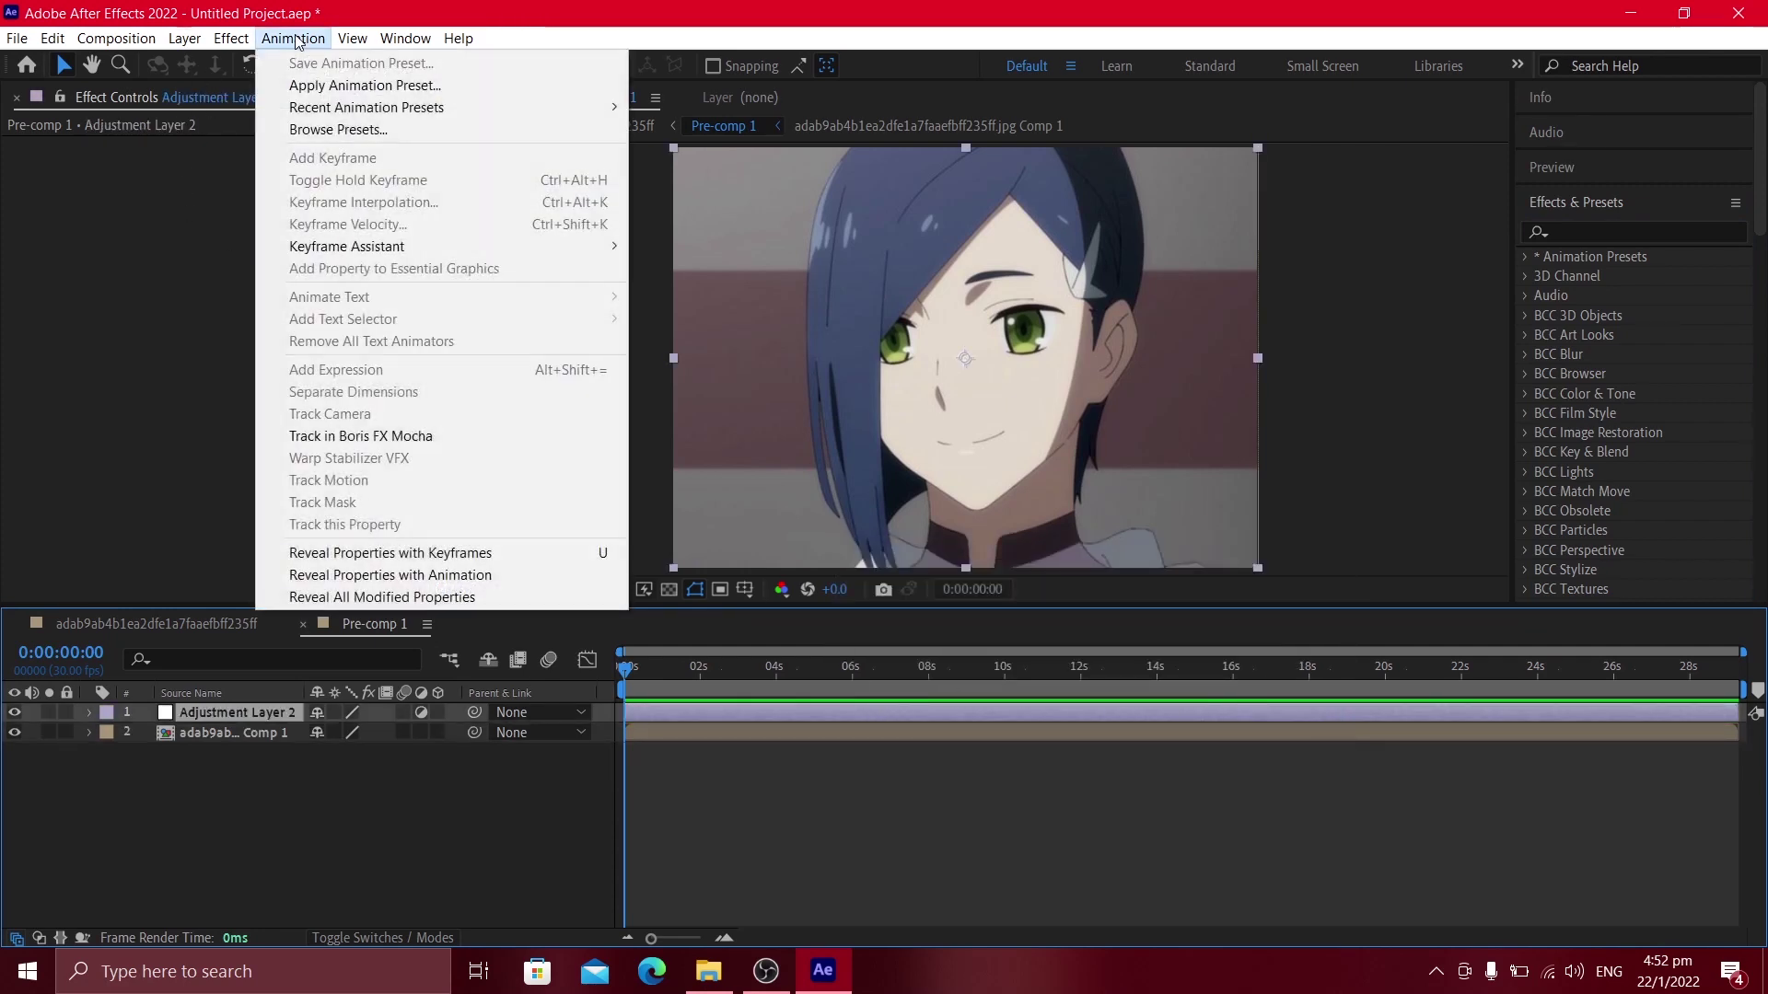
click(313, 88)
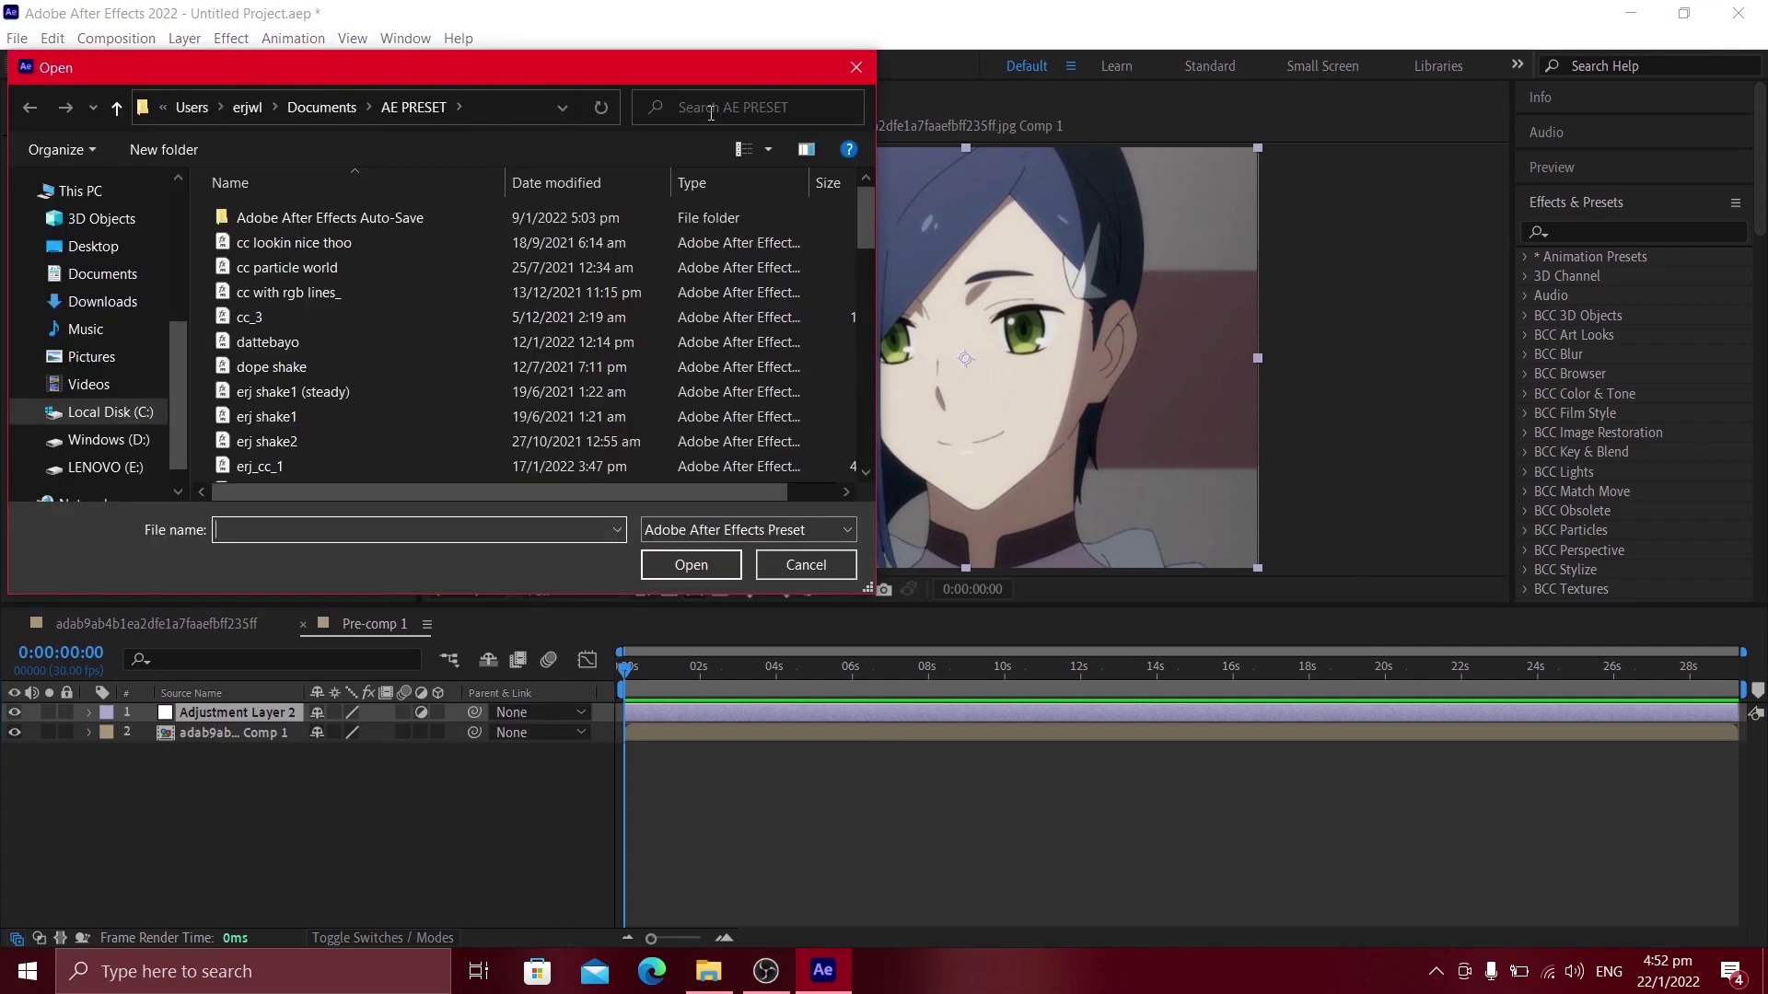
click(741, 103)
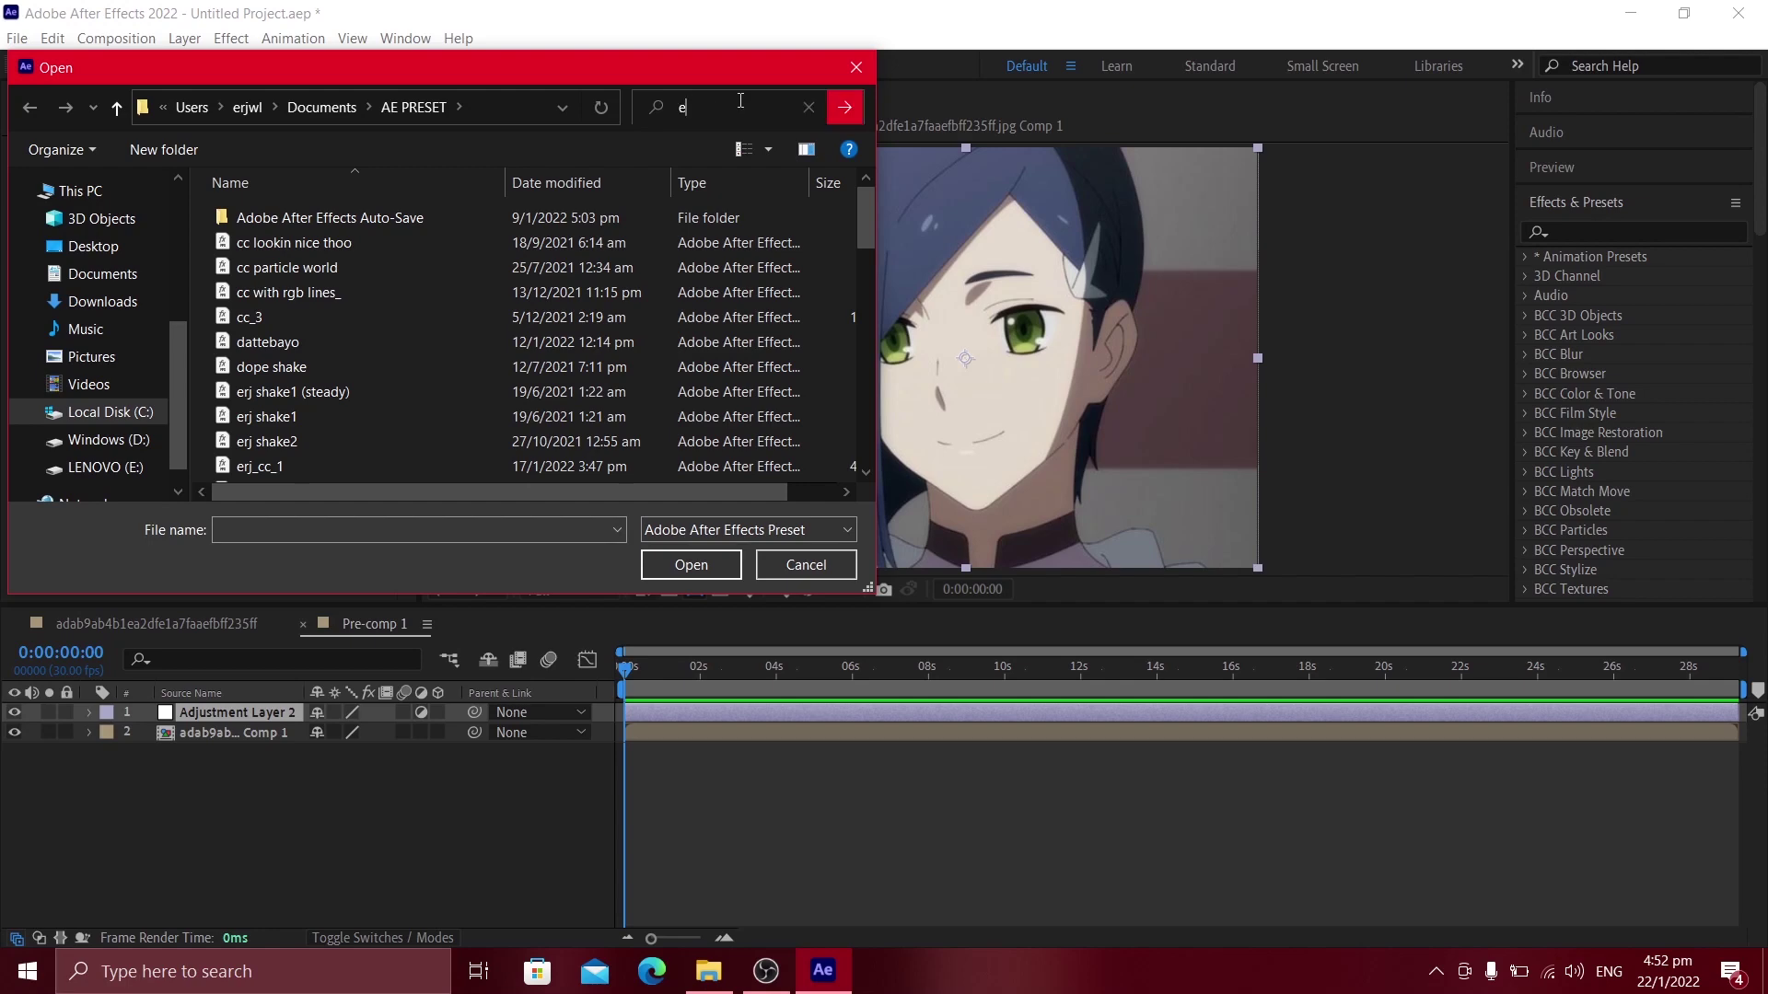
click(728, 416)
click(714, 571)
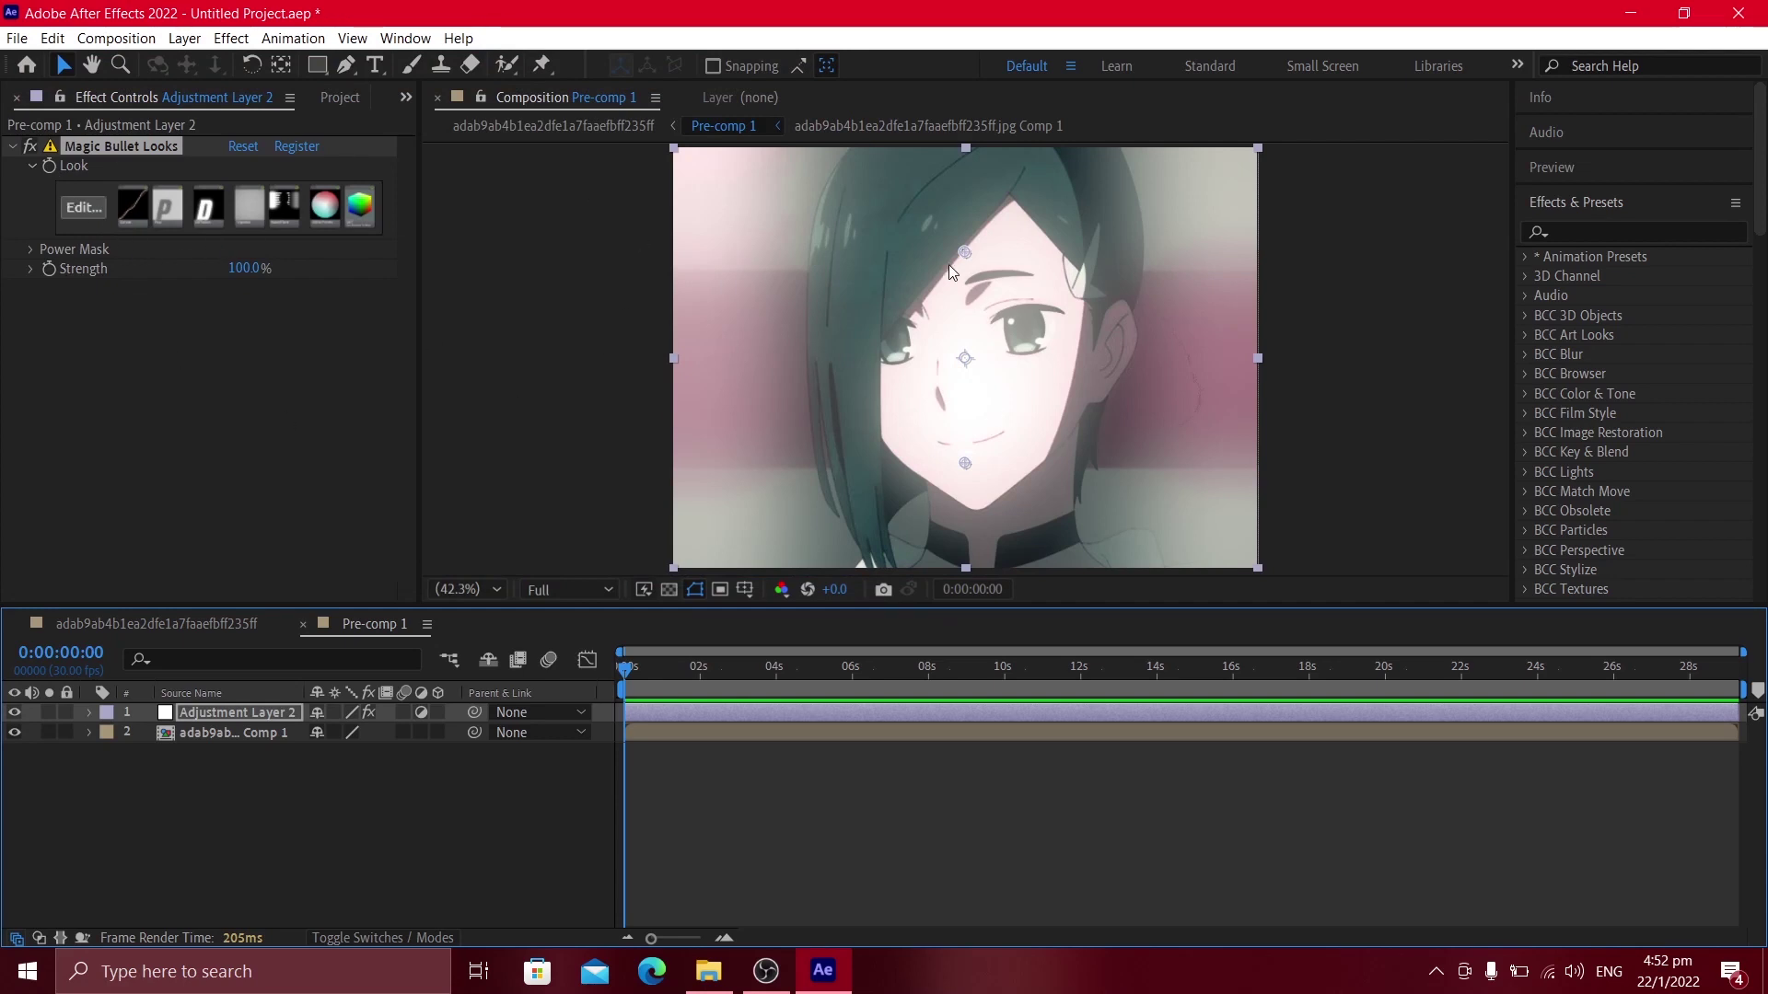
key(comma)
key(comma)
key(comma)
key(comma)
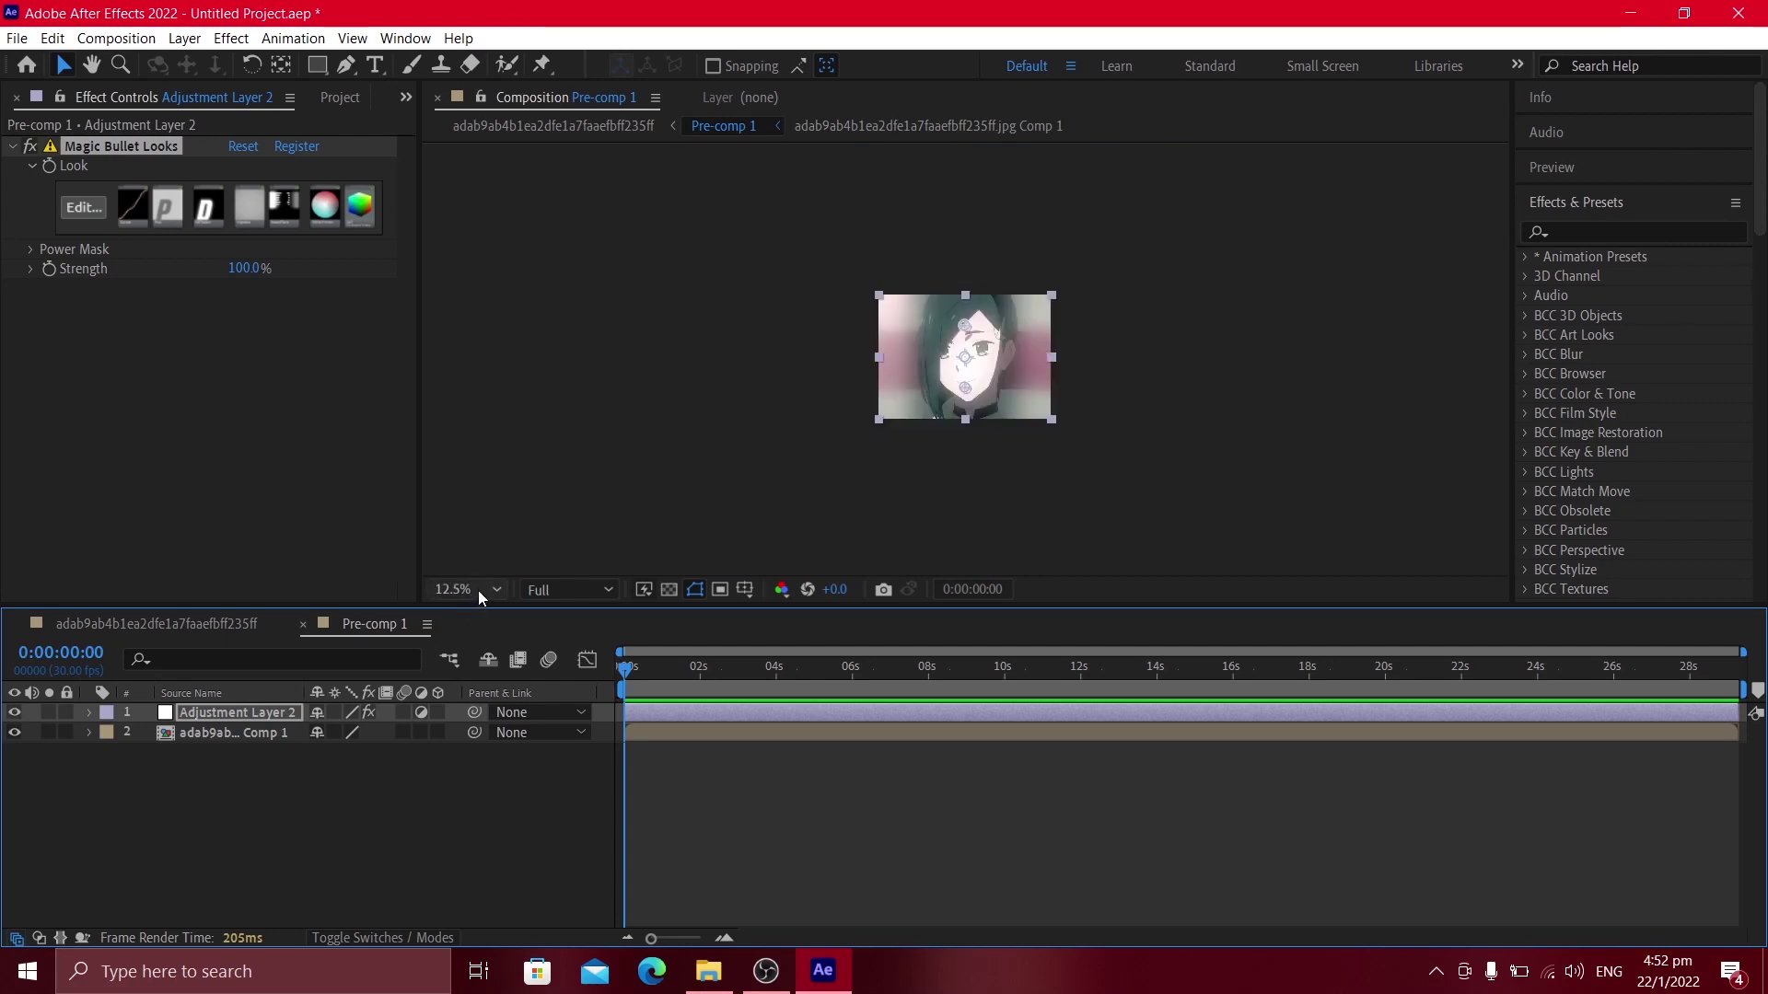
key(shift+slash)
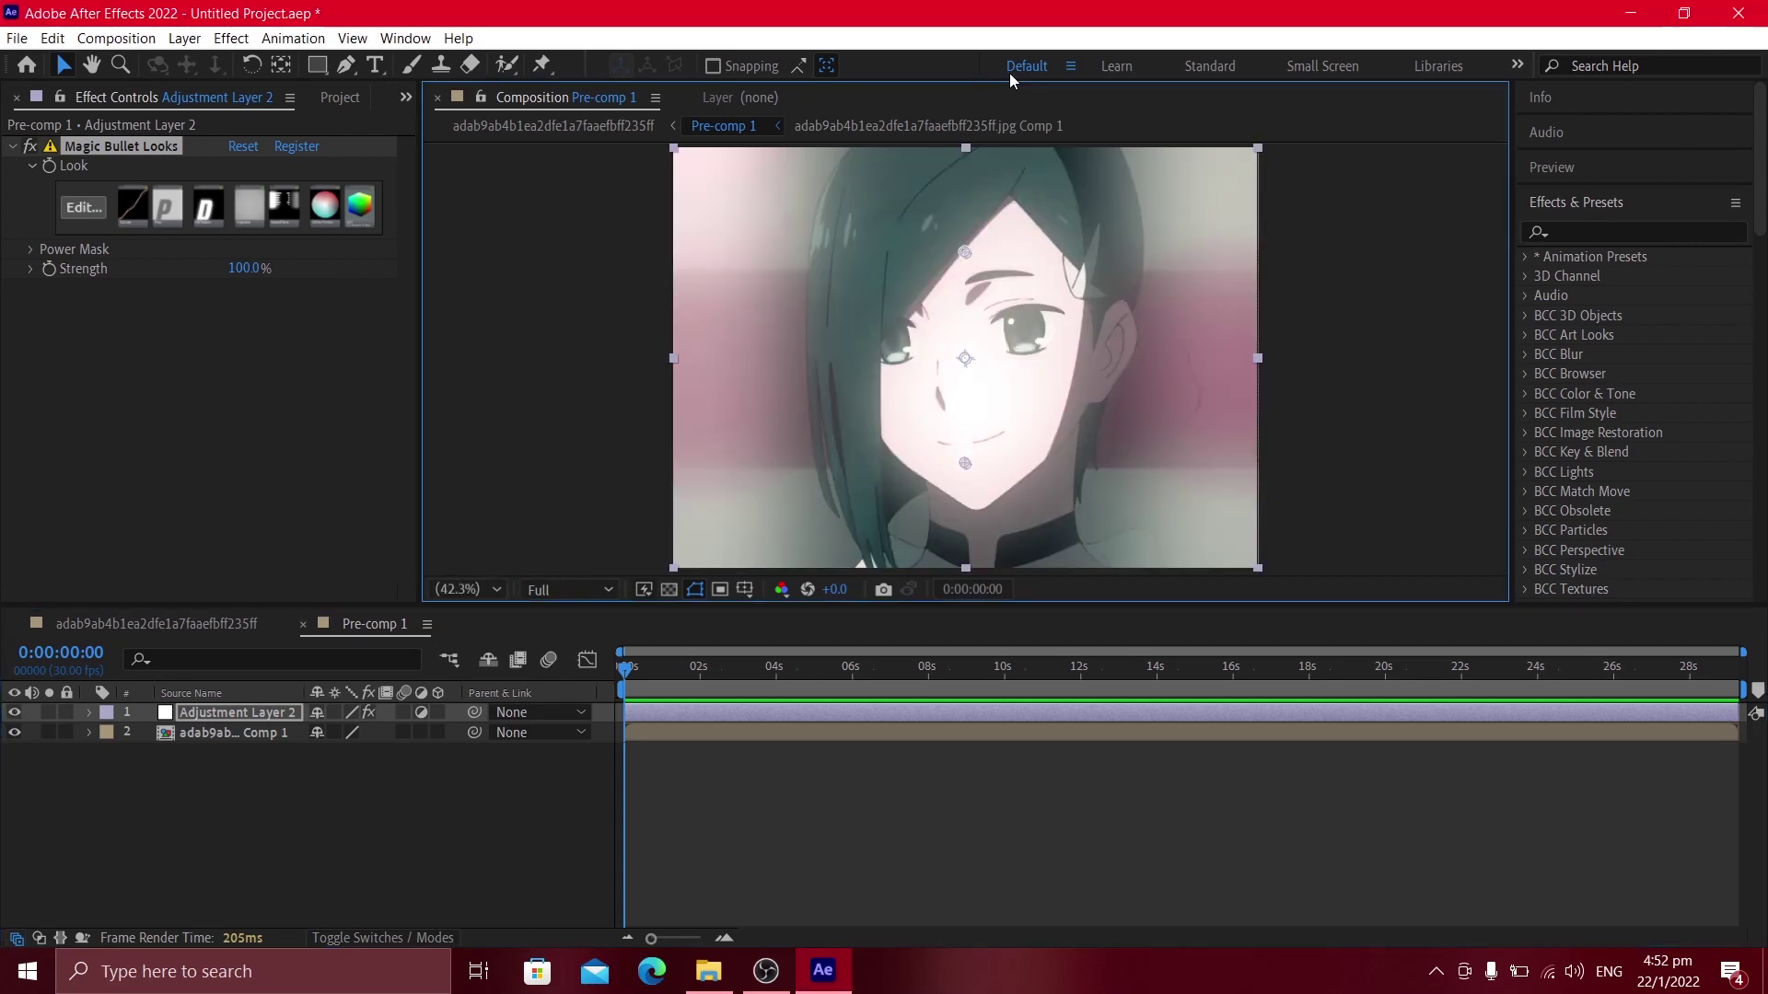